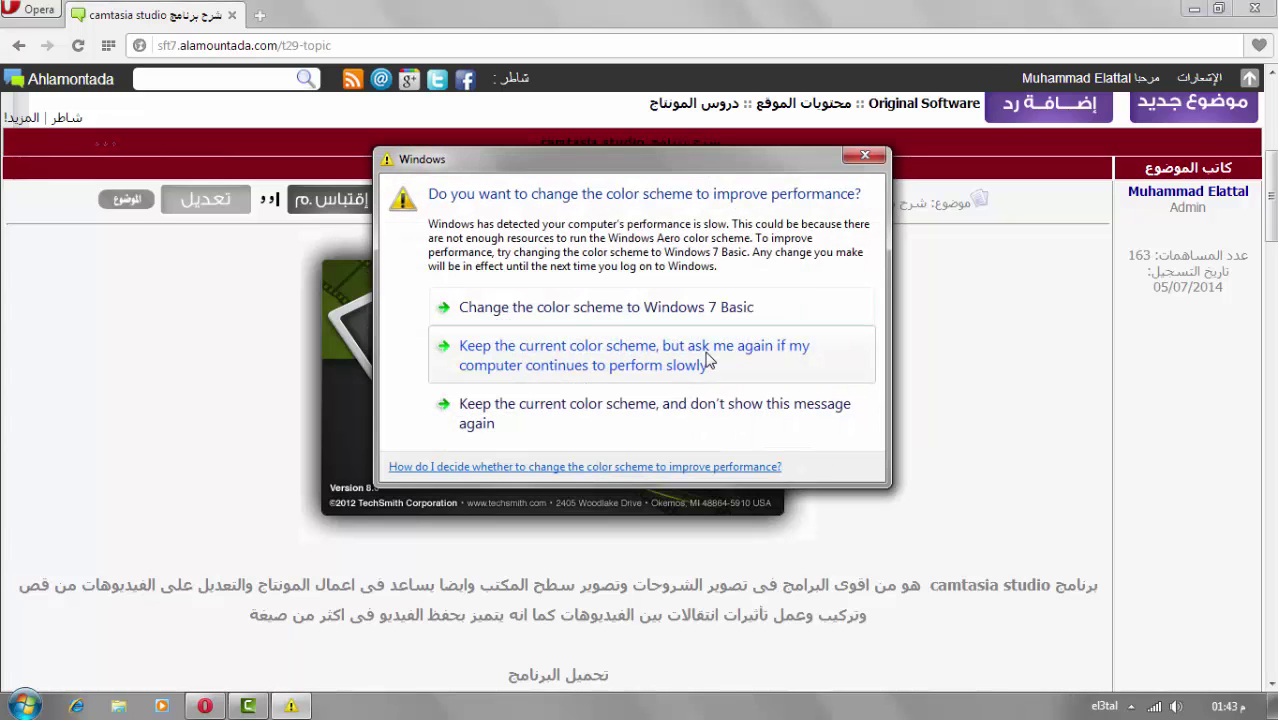
Keep the current Windows color scheme with the option to be asked again, and switch from the browser to Camtasia Studio.
{"action": "left_click", "coordinate": [705, 351]}
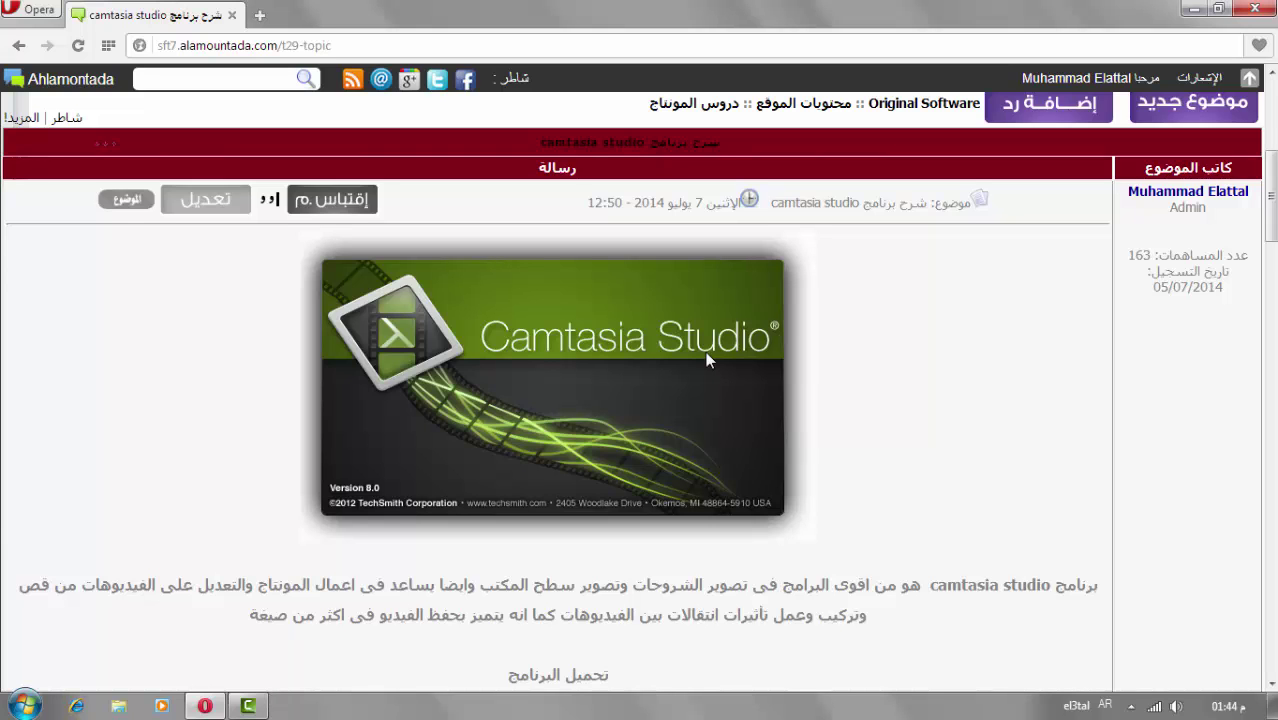
{"action": "left_click", "coordinate": [1194, 8]}
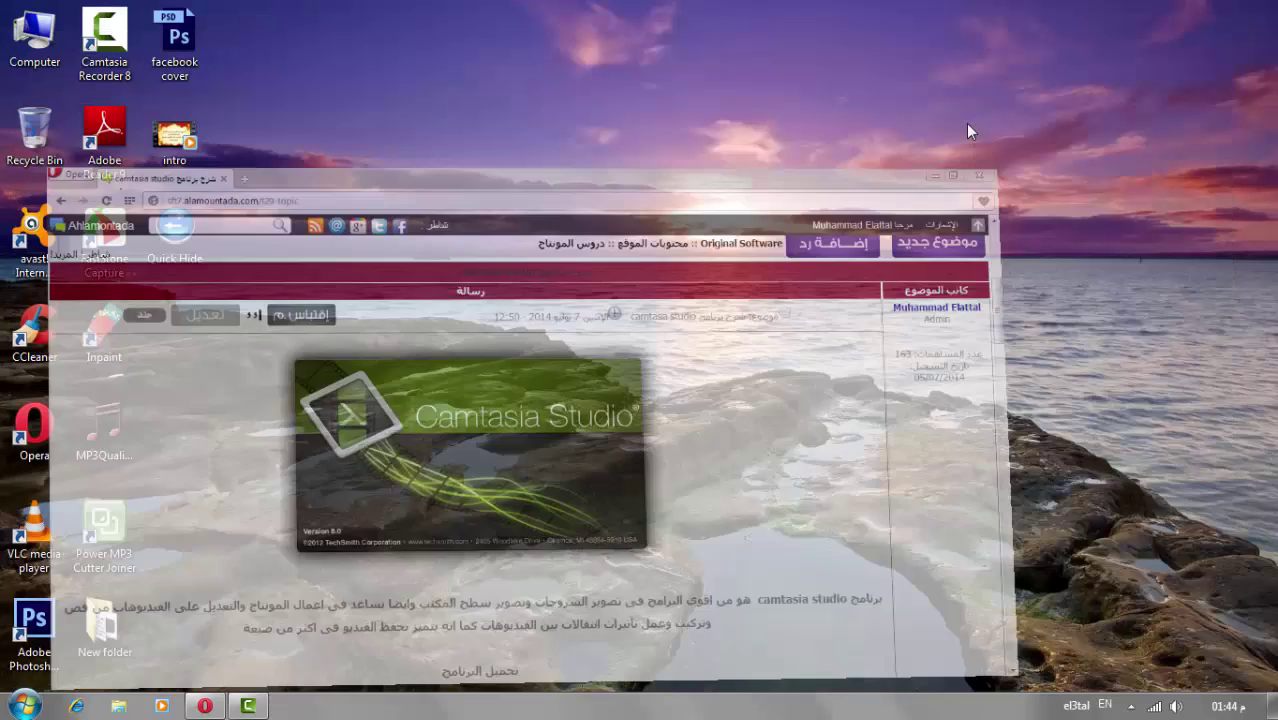
{"action": "left_click", "coordinate": [247, 706]}
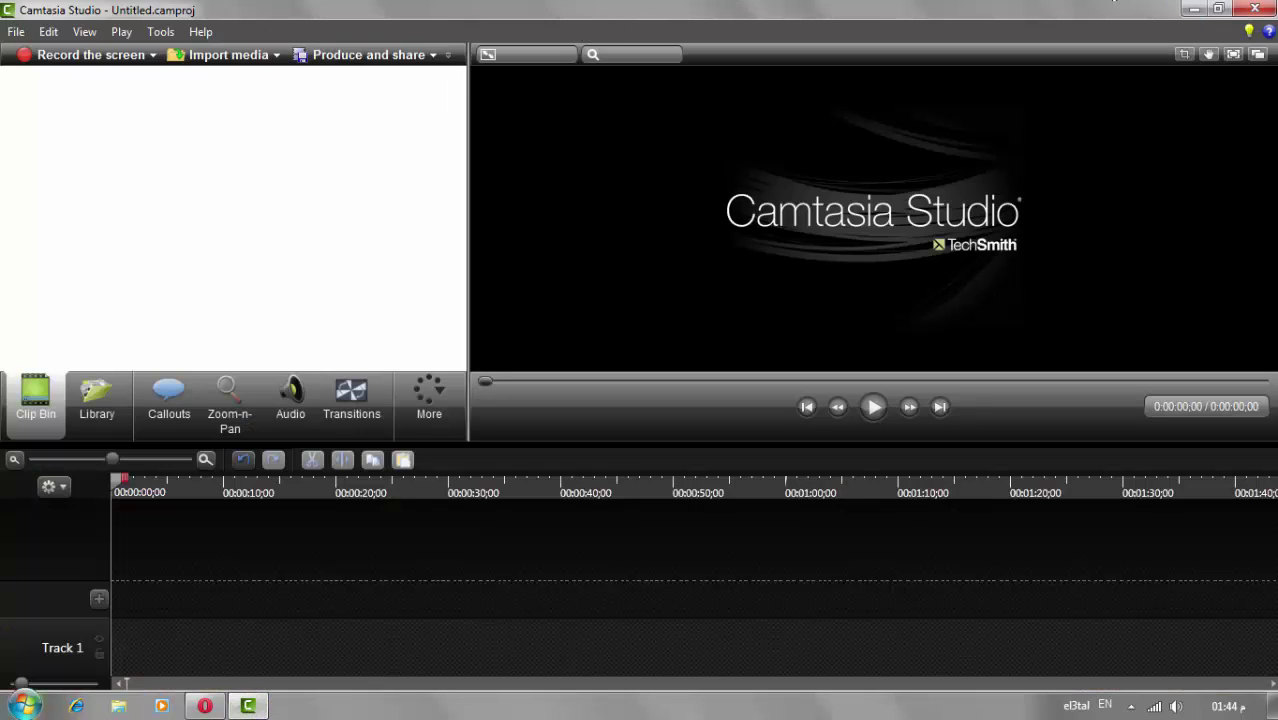
{"action": "left_click", "coordinate": [24, 706]}
{"action": "left_click", "coordinate": [108, 638]}
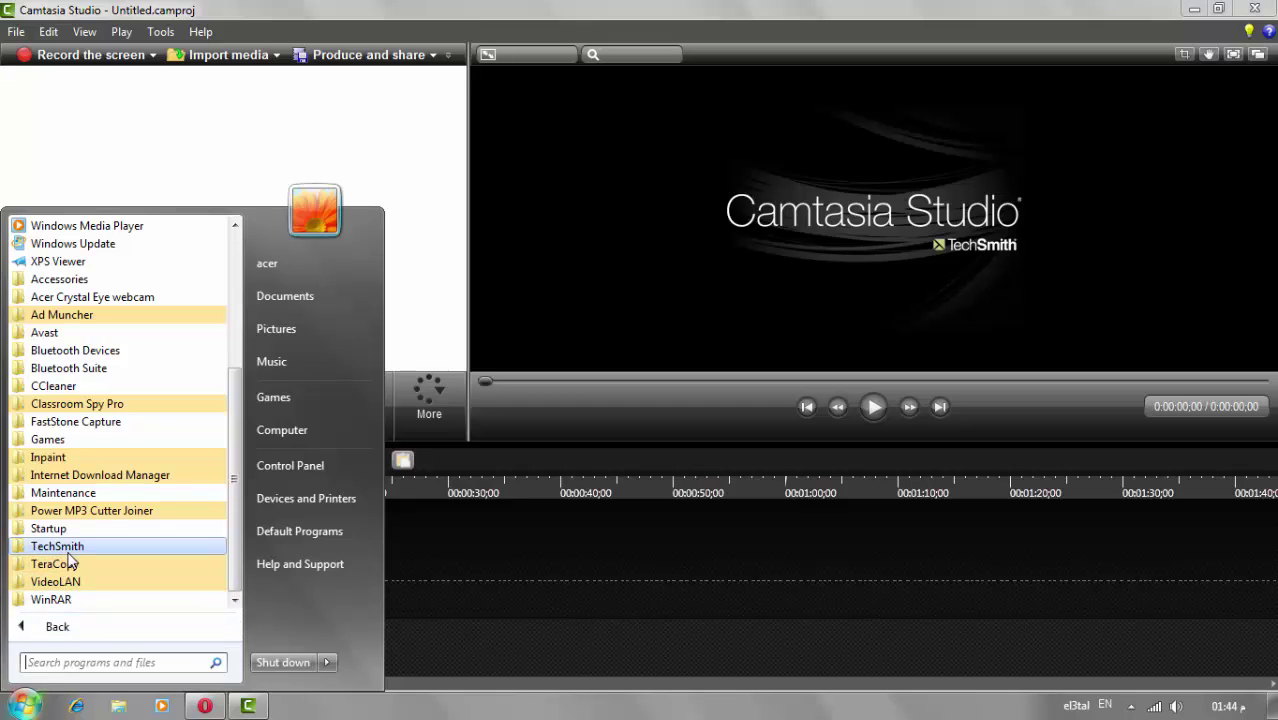
{"action": "left_click", "coordinate": [508, 405]}
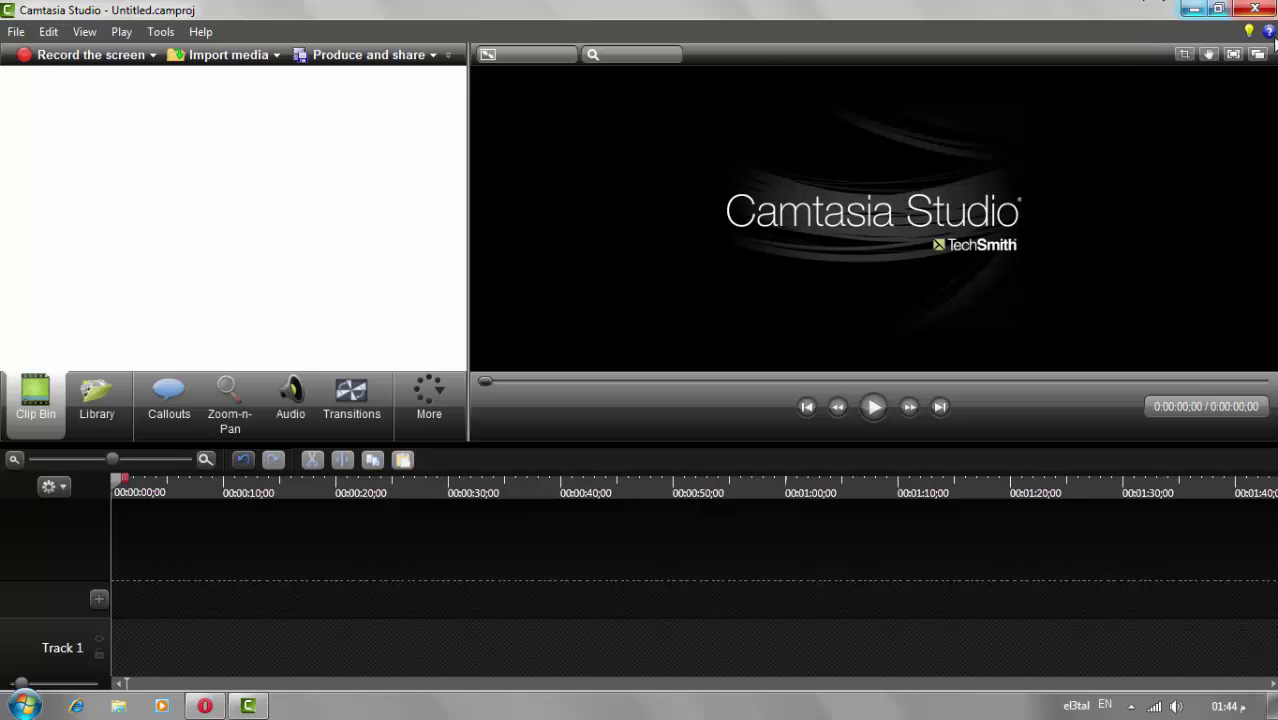
Import the video "اضافة الادوات الذكية فى ويندوز ٨ بكل انواعه مثل ويندوز ٧" from the دروس folder.
{"action": "left_click", "coordinate": [226, 58]}
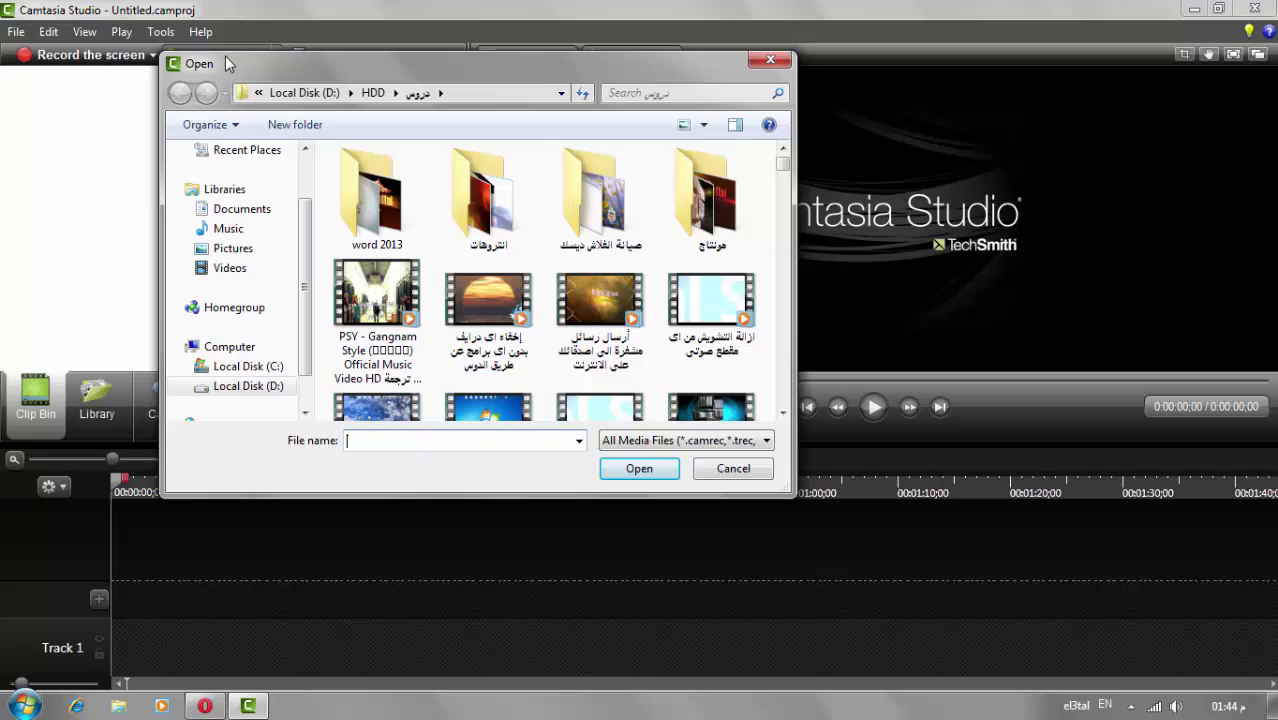
{"action": "left_click", "coordinate": [488, 300]}
{"action": "scroll", "coordinate": [540, 330], "scroll_direction": "down", "scroll_amount": 5}
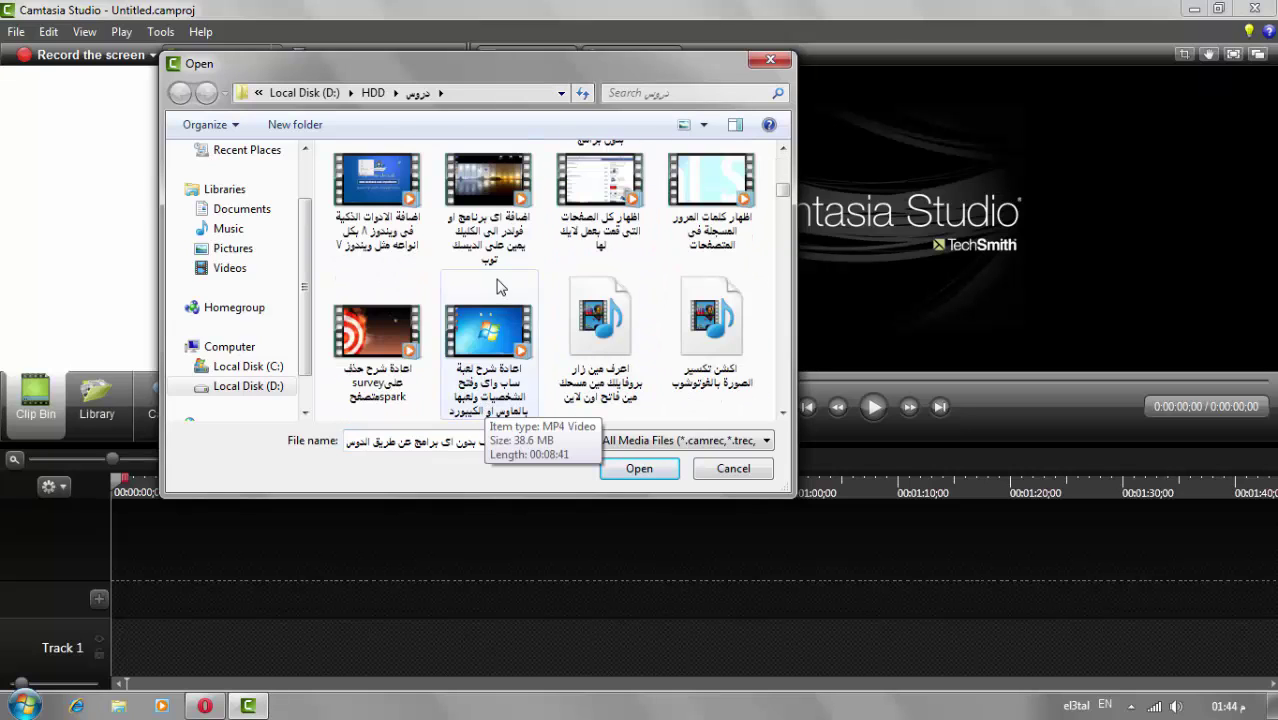
{"action": "left_click", "coordinate": [378, 235]}
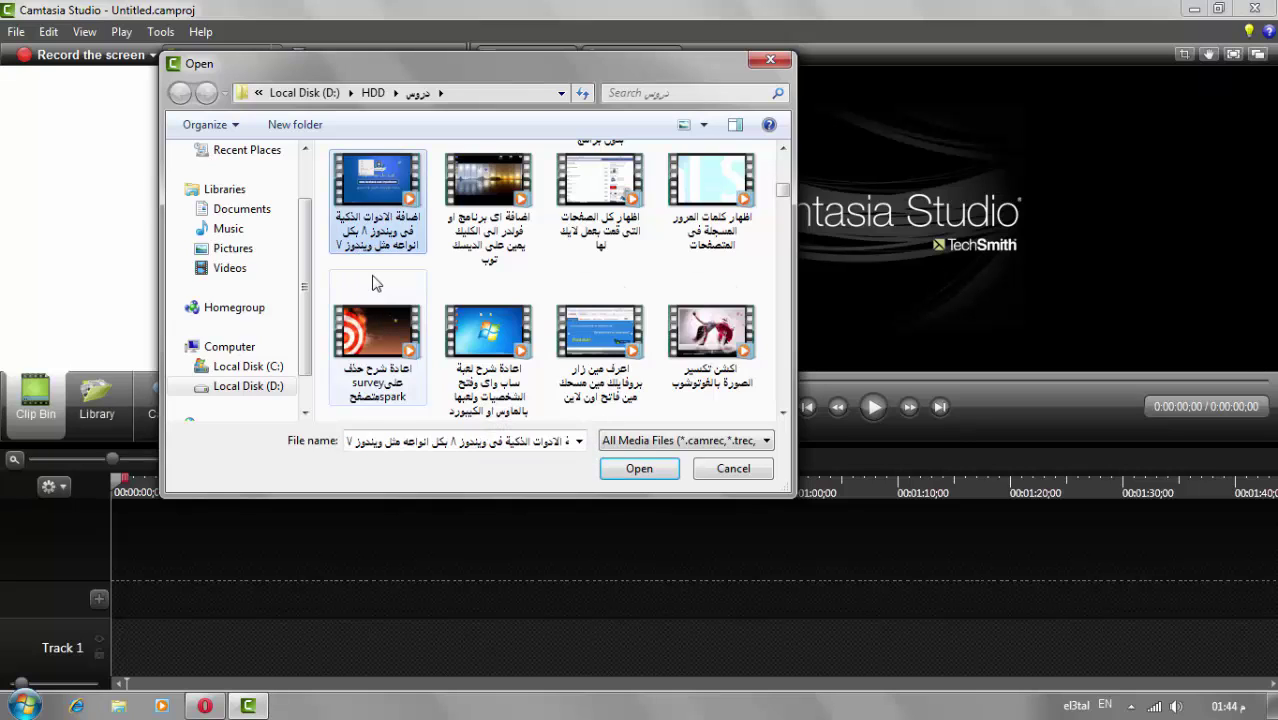
{"action": "left_click", "coordinate": [630, 470]}
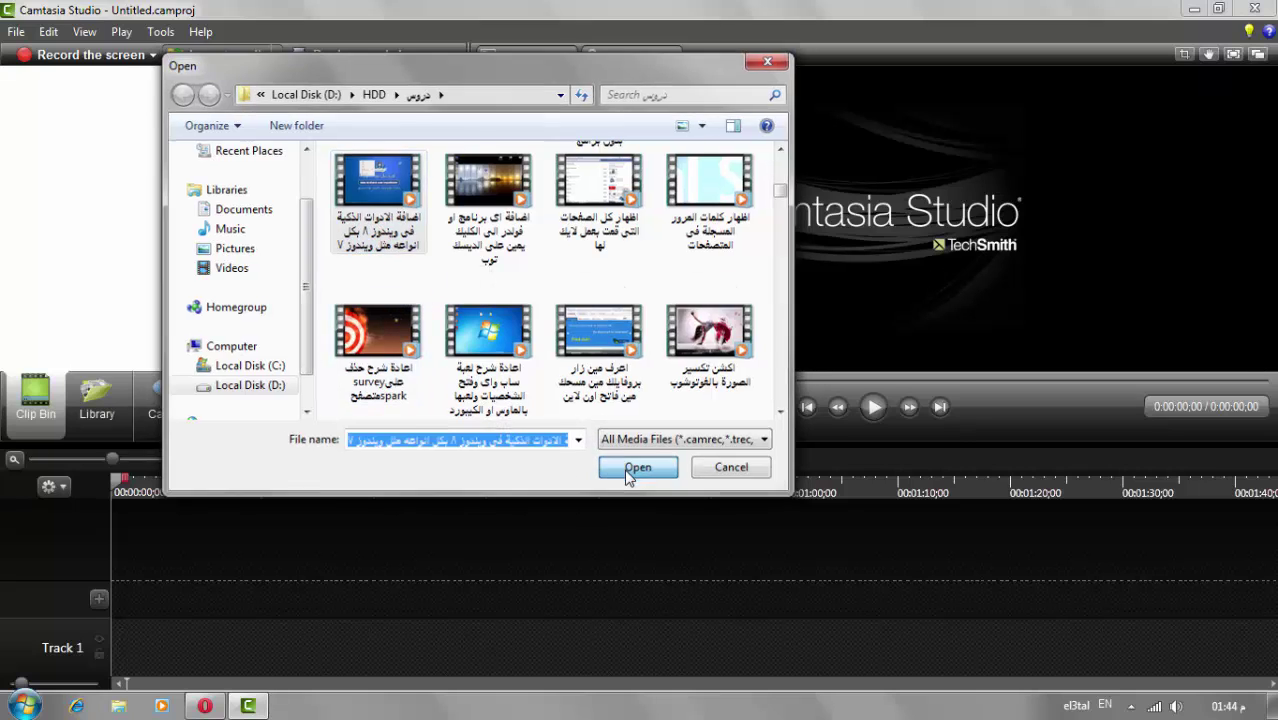
Add the imported video to the timeline at the playhead.
{"action": "left_click", "coordinate": [52, 145]}
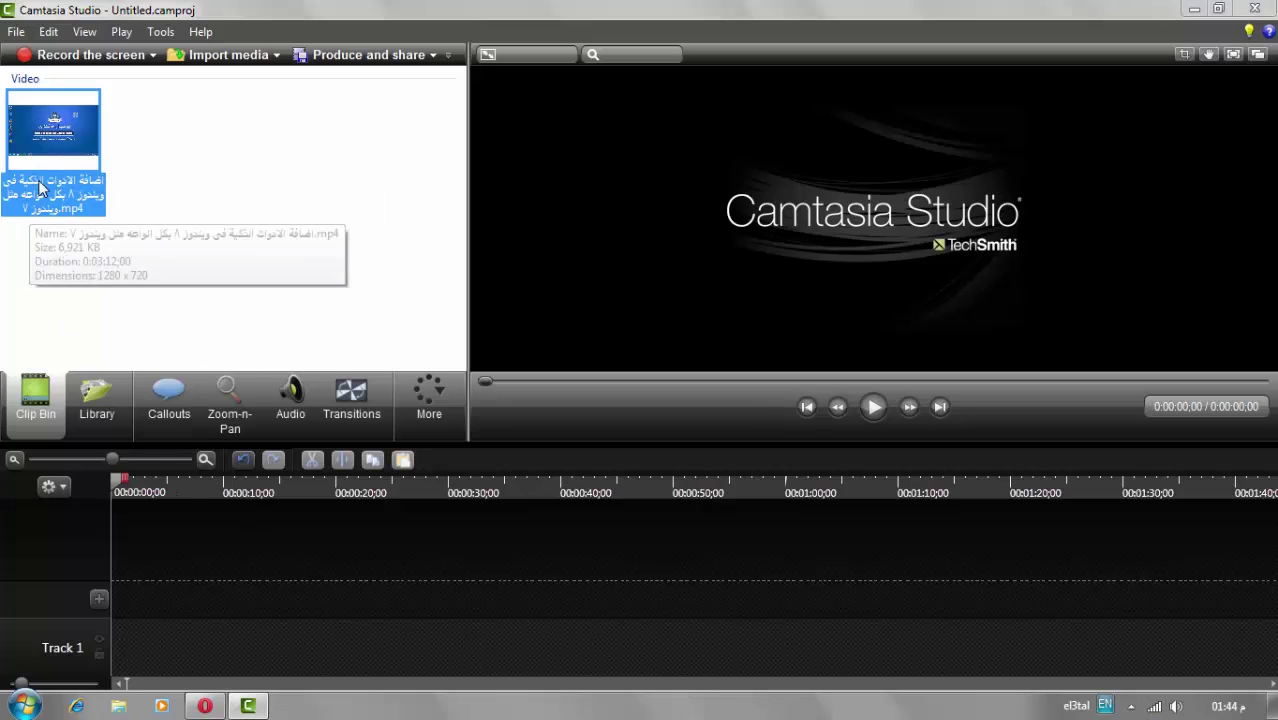
{"action": "right_click", "coordinate": [45, 140]}
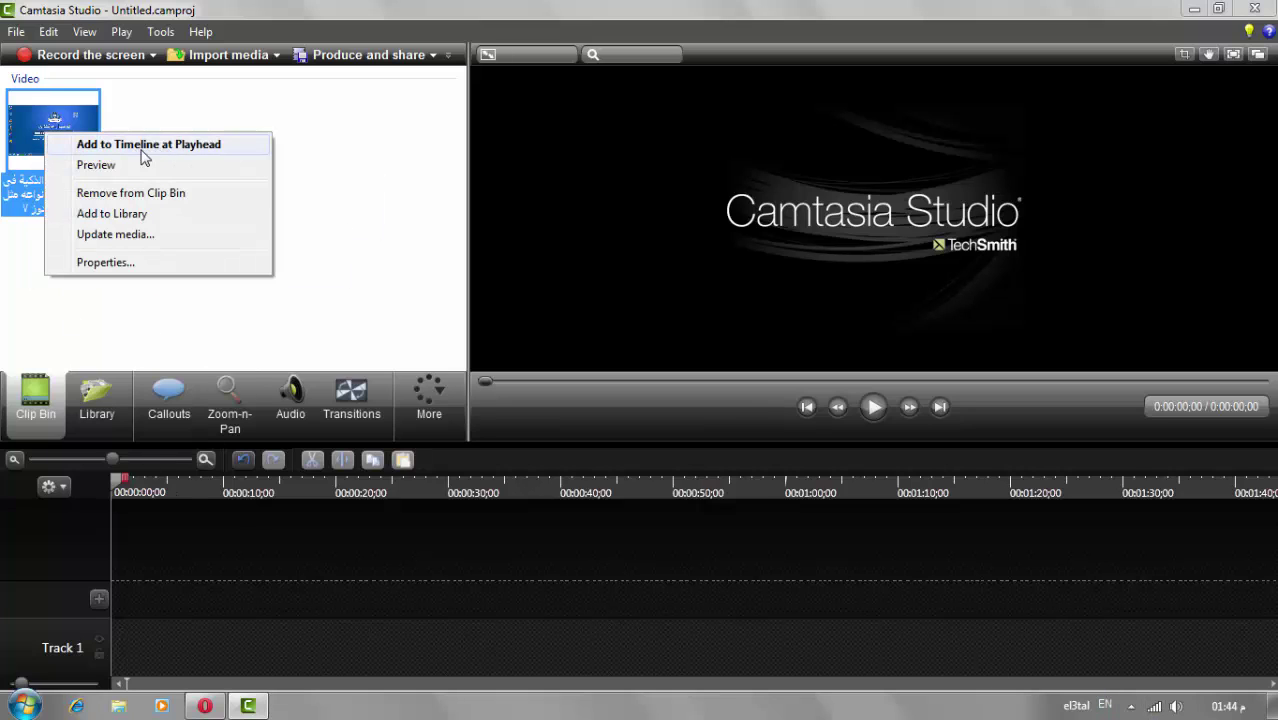
{"action": "left_click", "coordinate": [131, 148]}
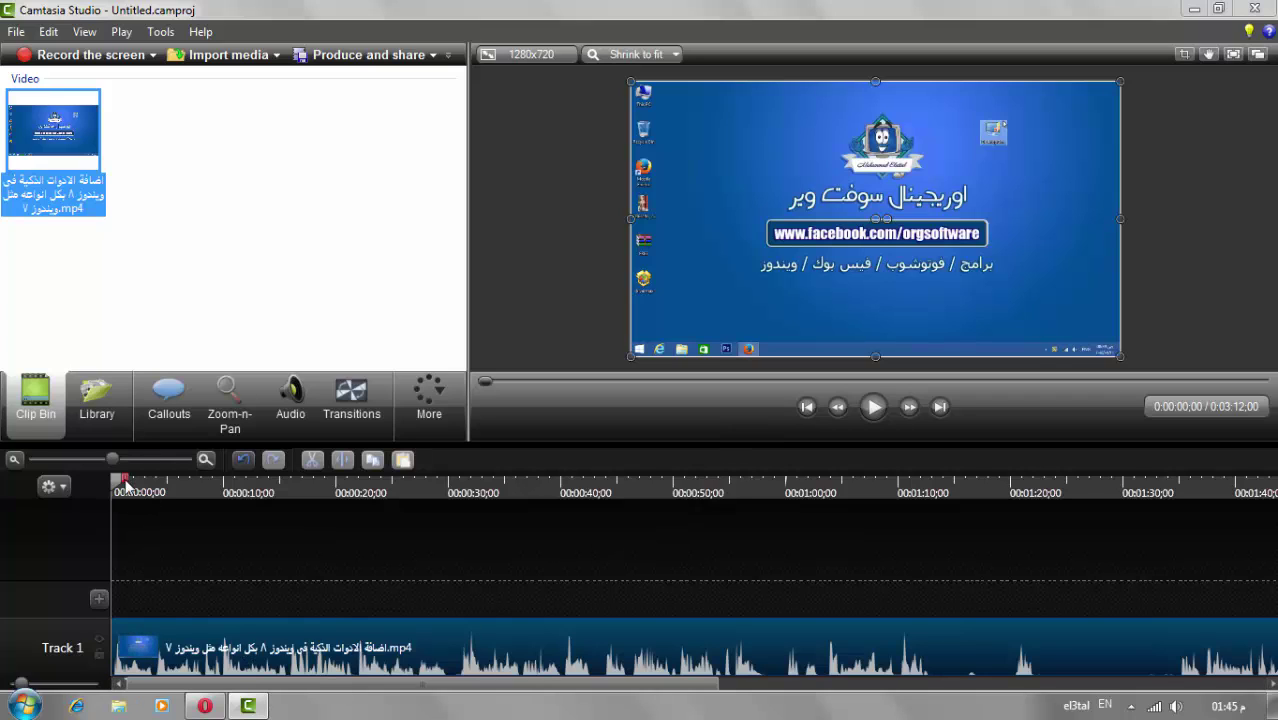
Split the video clip on Track 1 at 0:00:36;07.
{"action": "left_click", "coordinate": [167, 487]}
{"action": "left_click_drag", "start_coordinate": [201, 485], "coordinate": [524, 503]}
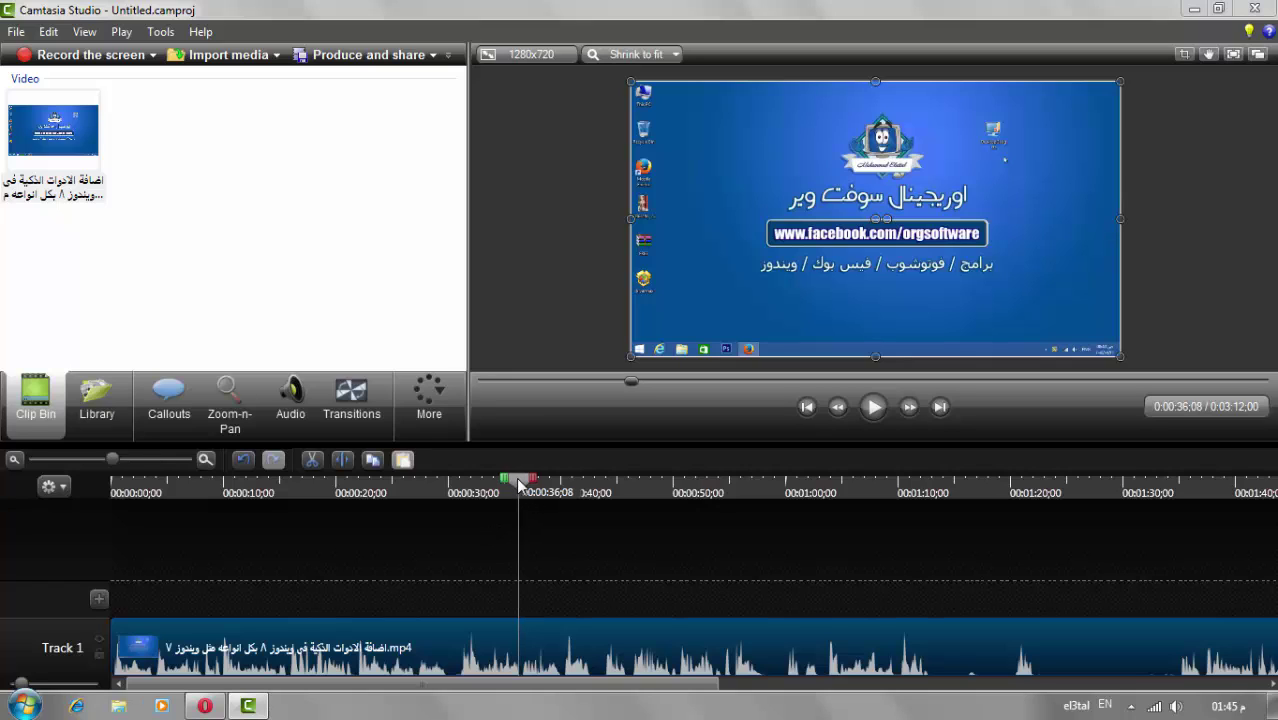
{"action": "left_click_drag", "start_coordinate": [521, 484], "coordinate": [517, 485]}
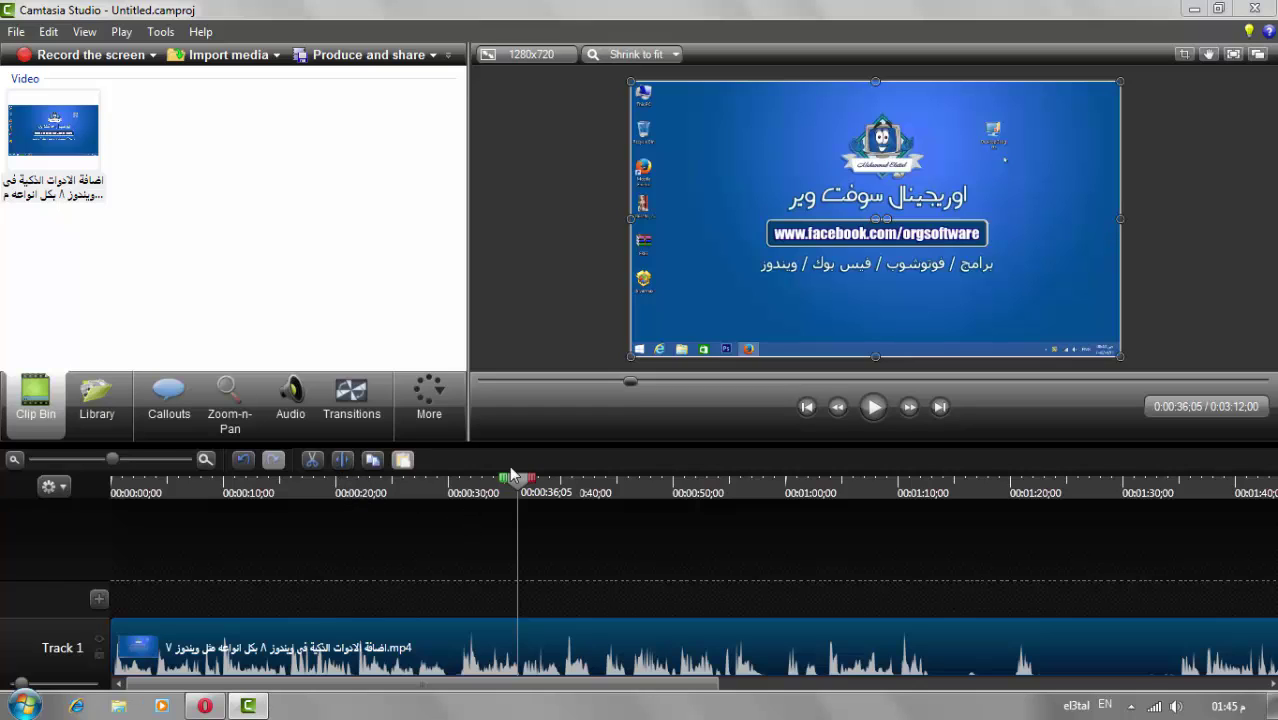
{"action": "left_click_drag", "start_coordinate": [513, 481], "coordinate": [516, 481]}
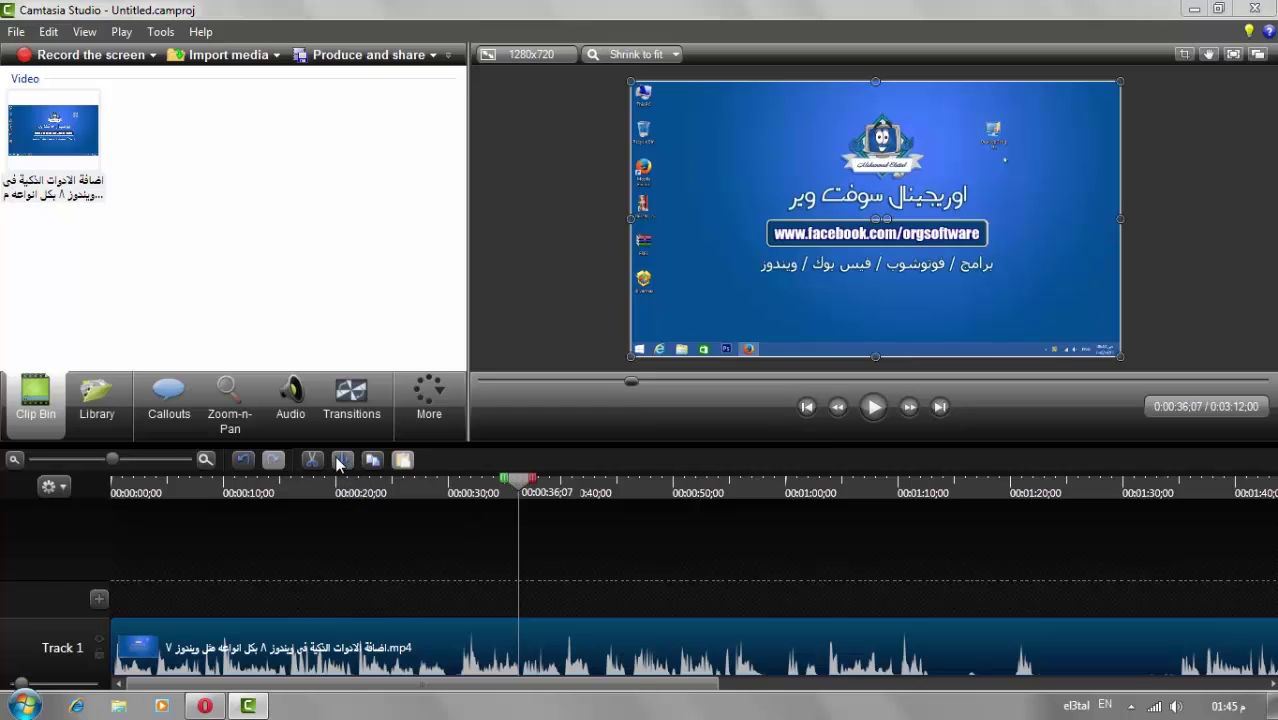
{"action": "left_click", "coordinate": [342, 459]}
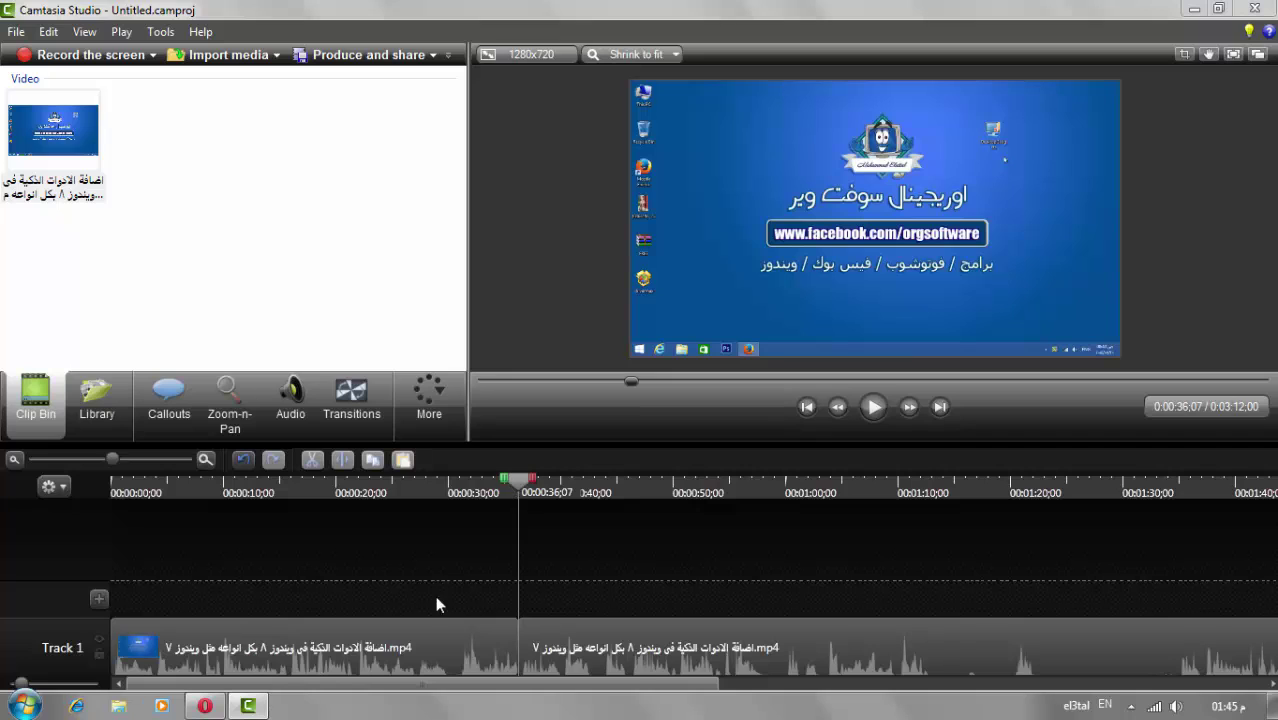
Split the second segment on Track 1 at 0:00:45;15 to isolate a short middle segment.
{"action": "left_click", "coordinate": [398, 647]}
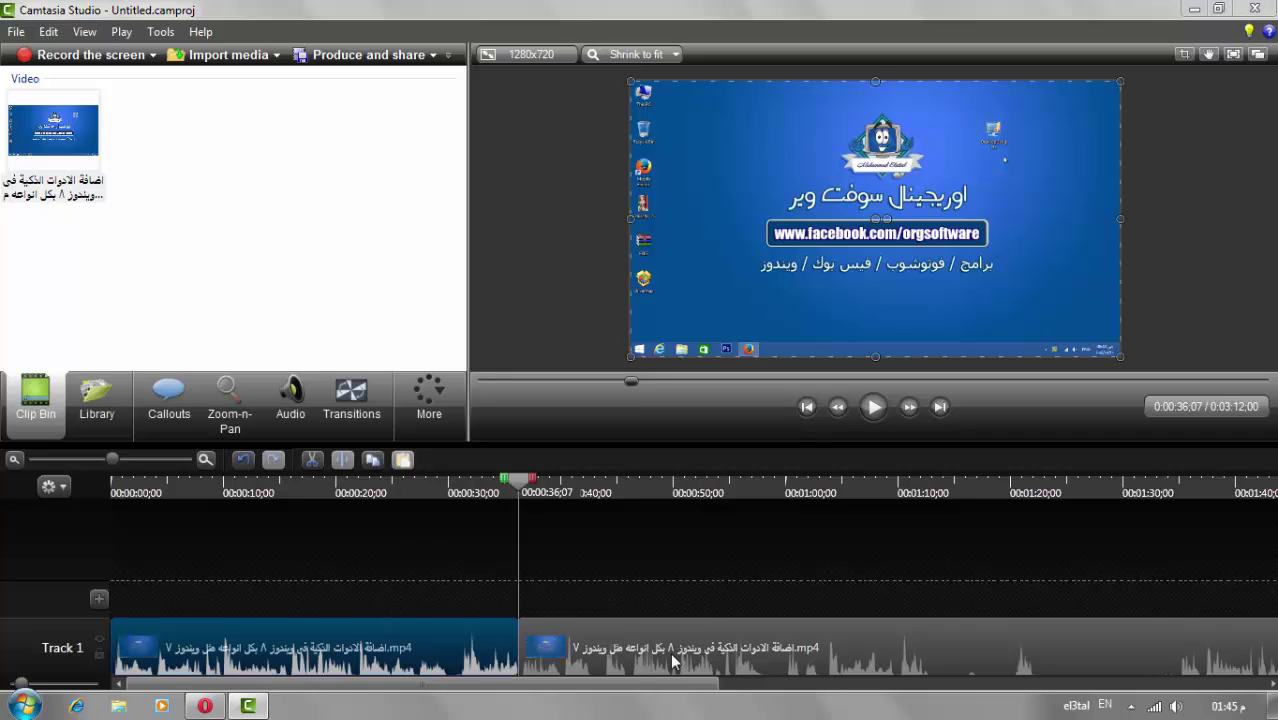
{"action": "left_click", "coordinate": [670, 652]}
{"action": "left_click_drag", "start_coordinate": [516, 497], "coordinate": [621, 507]}
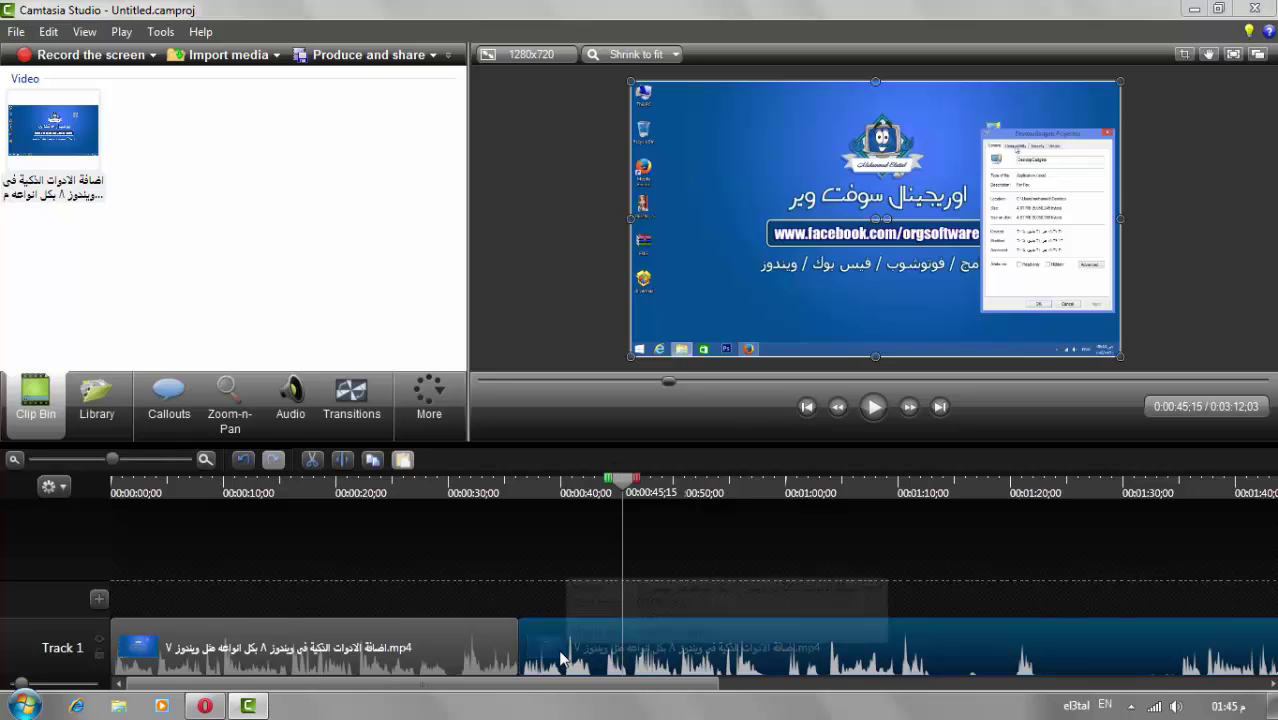
{"action": "left_click", "coordinate": [340, 460]}
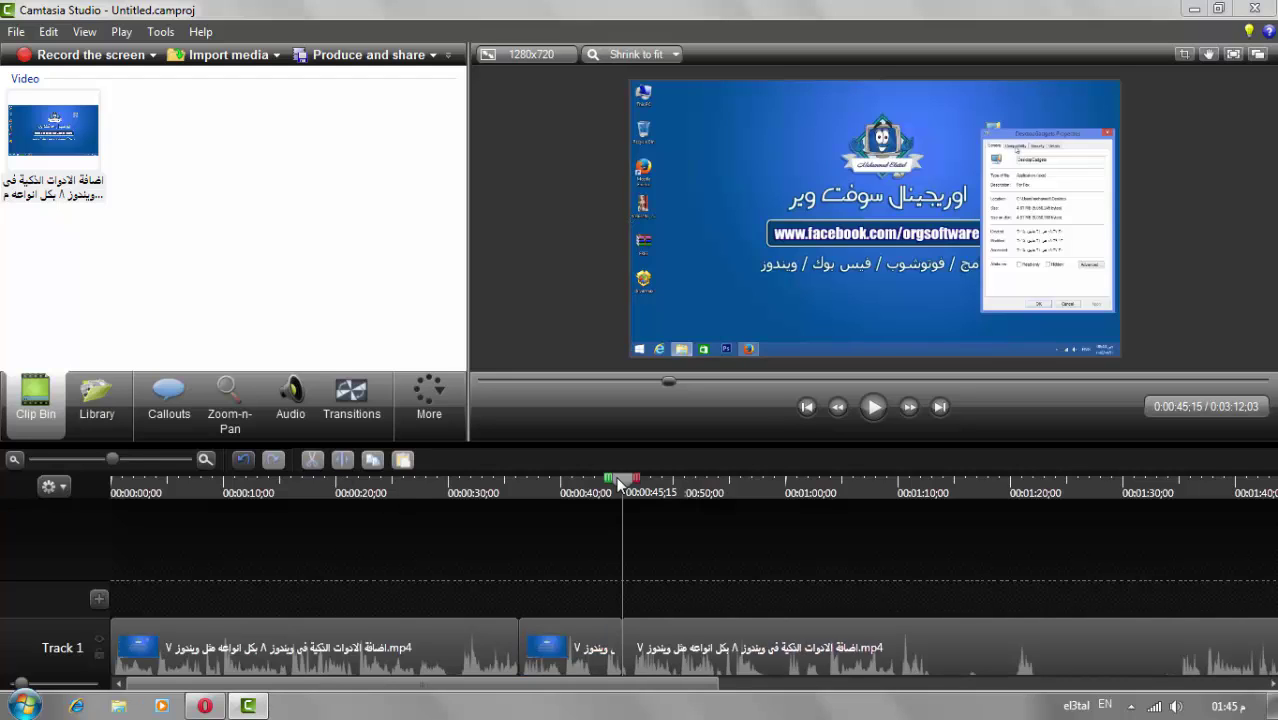
Select the short middle segment on Track 1 and move the playhead back to 0:00:26;12.
{"action": "left_click_drag", "start_coordinate": [622, 480], "coordinate": [490, 486]}
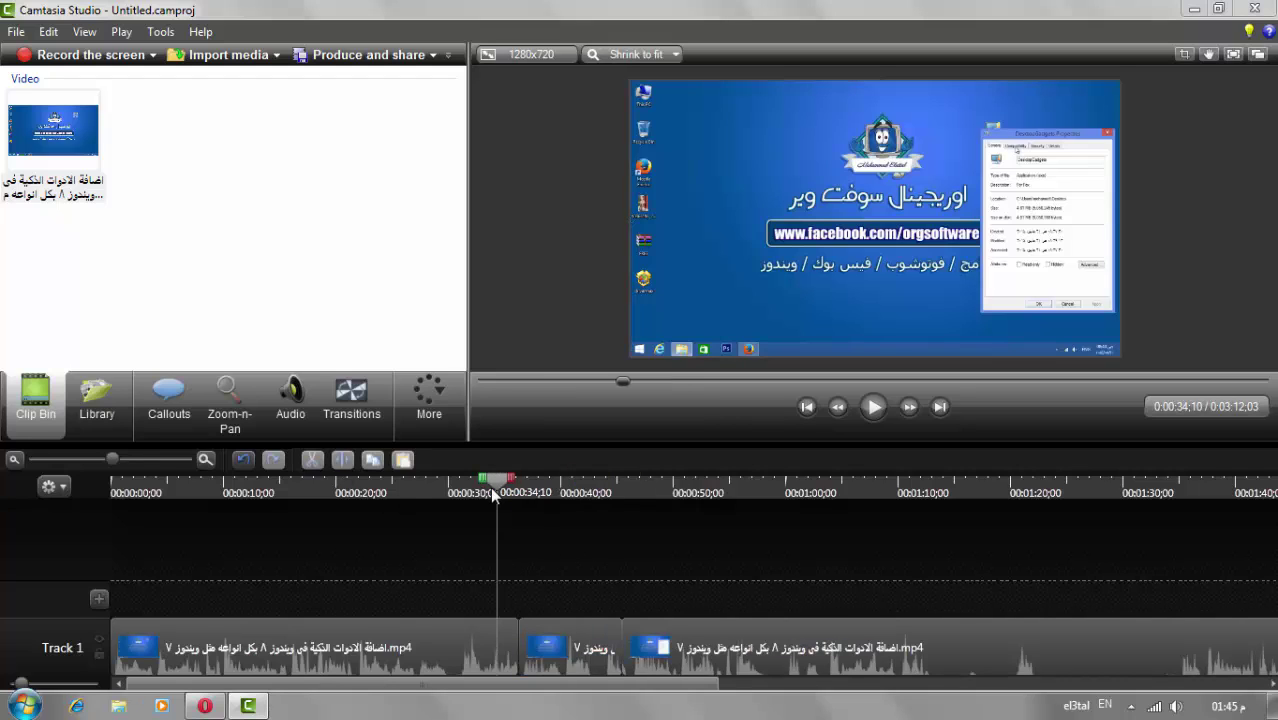
{"action": "left_click", "coordinate": [574, 636]}
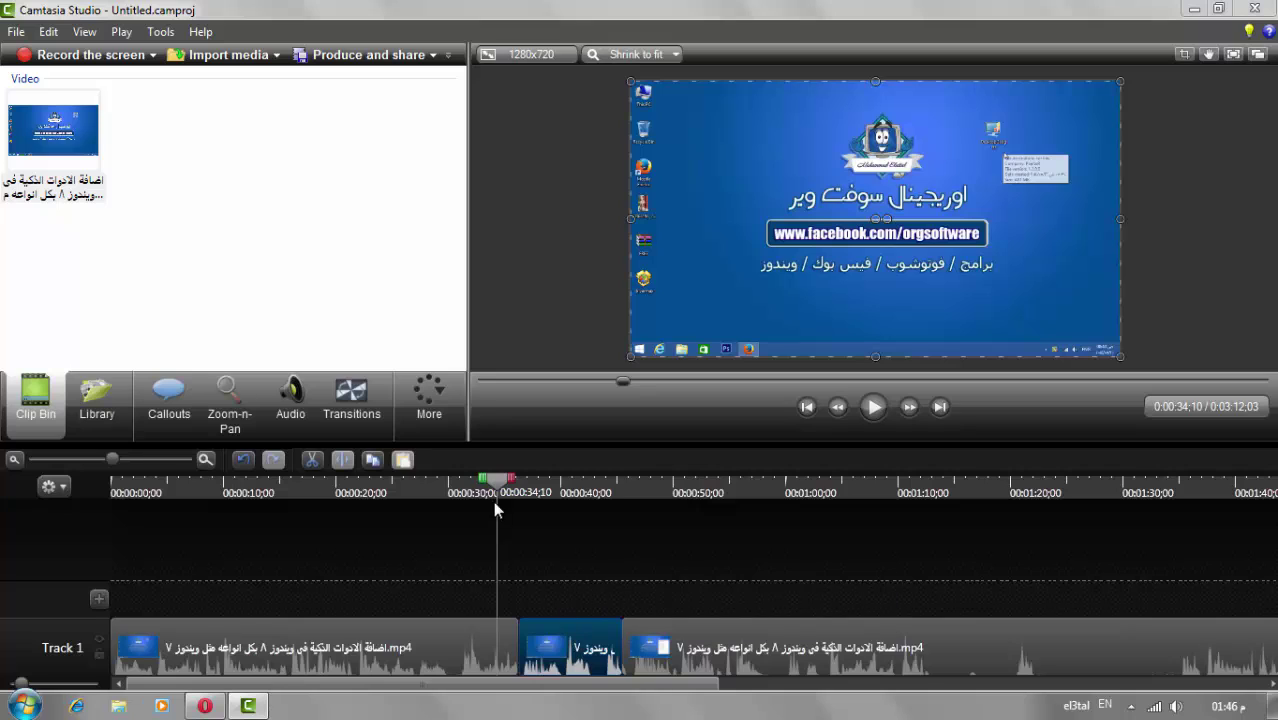
{"action": "left_click_drag", "start_coordinate": [495, 480], "coordinate": [449, 510]}
{"action": "left_click", "coordinate": [754, 545]}
{"action": "left_click", "coordinate": [380, 548]}
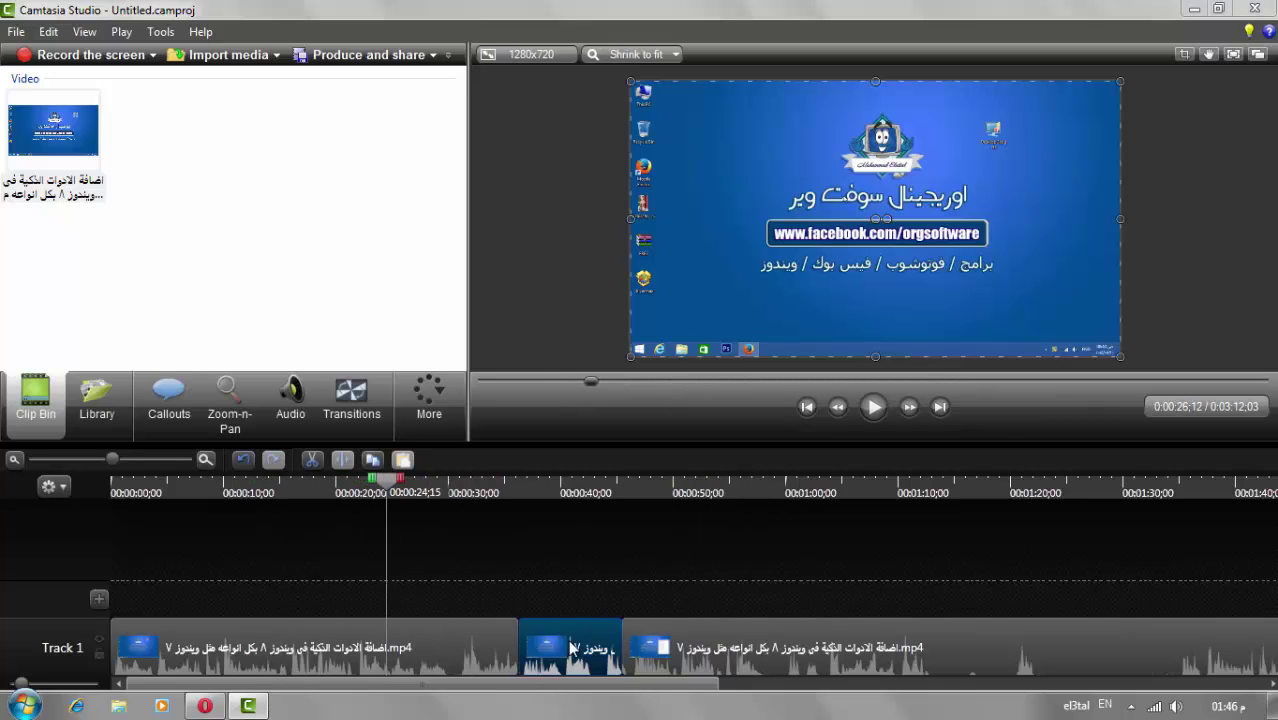
{"action": "left_click", "coordinate": [408, 548]}
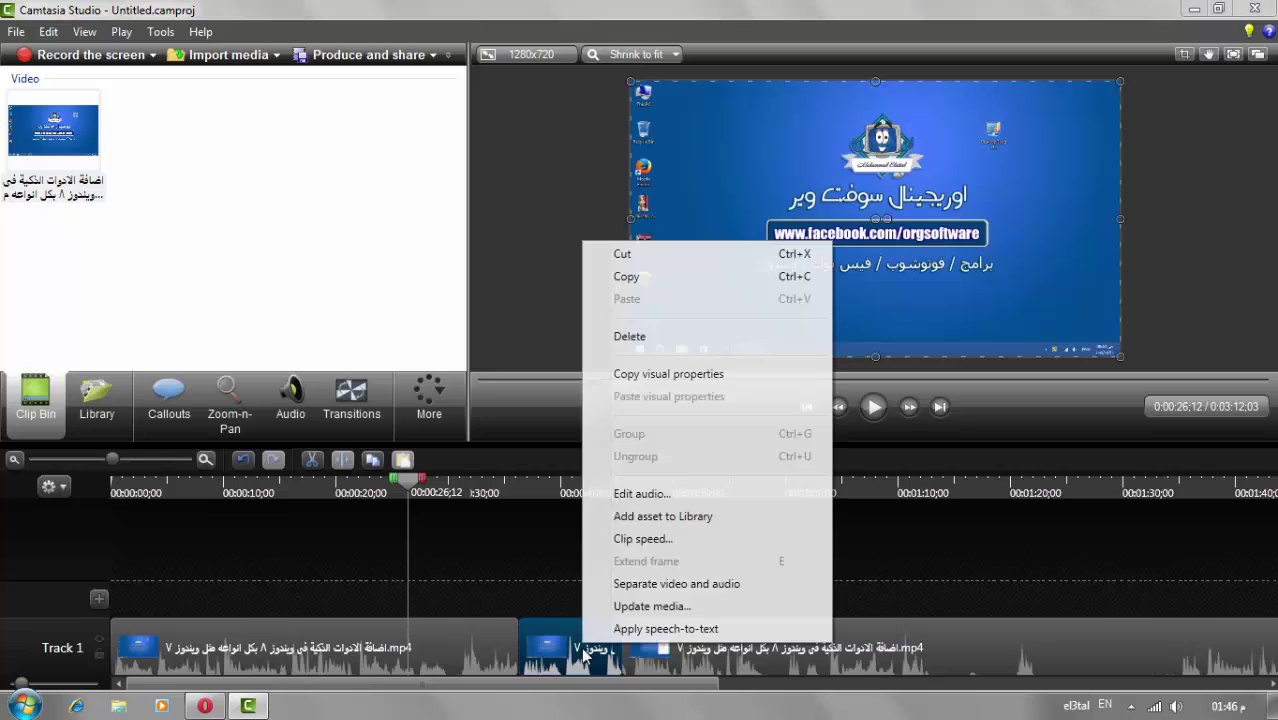
Try clip speeds of 500 and 600 percent for the middle segment, and apply 400 percent of the original speed.
{"action": "right_click", "coordinate": [582, 648]}
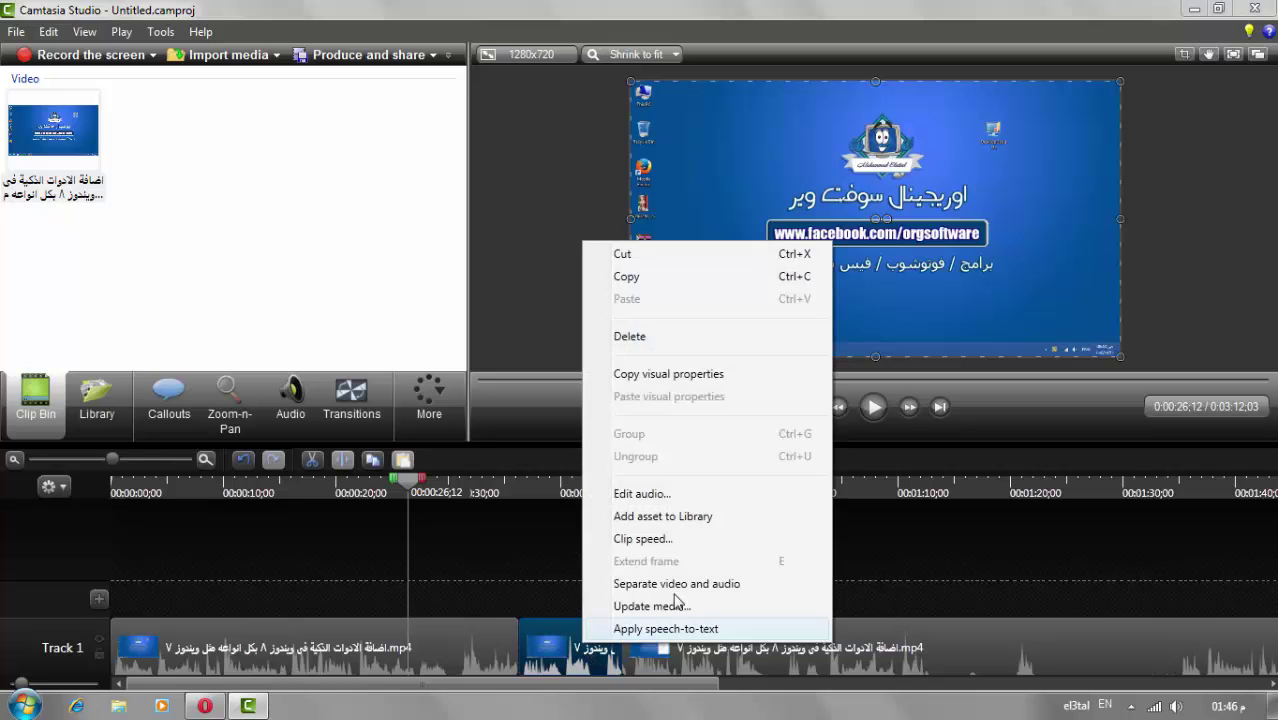
{"action": "left_click", "coordinate": [685, 540]}
{"action": "left_click_drag", "start_coordinate": [607, 262], "coordinate": [619, 262]}
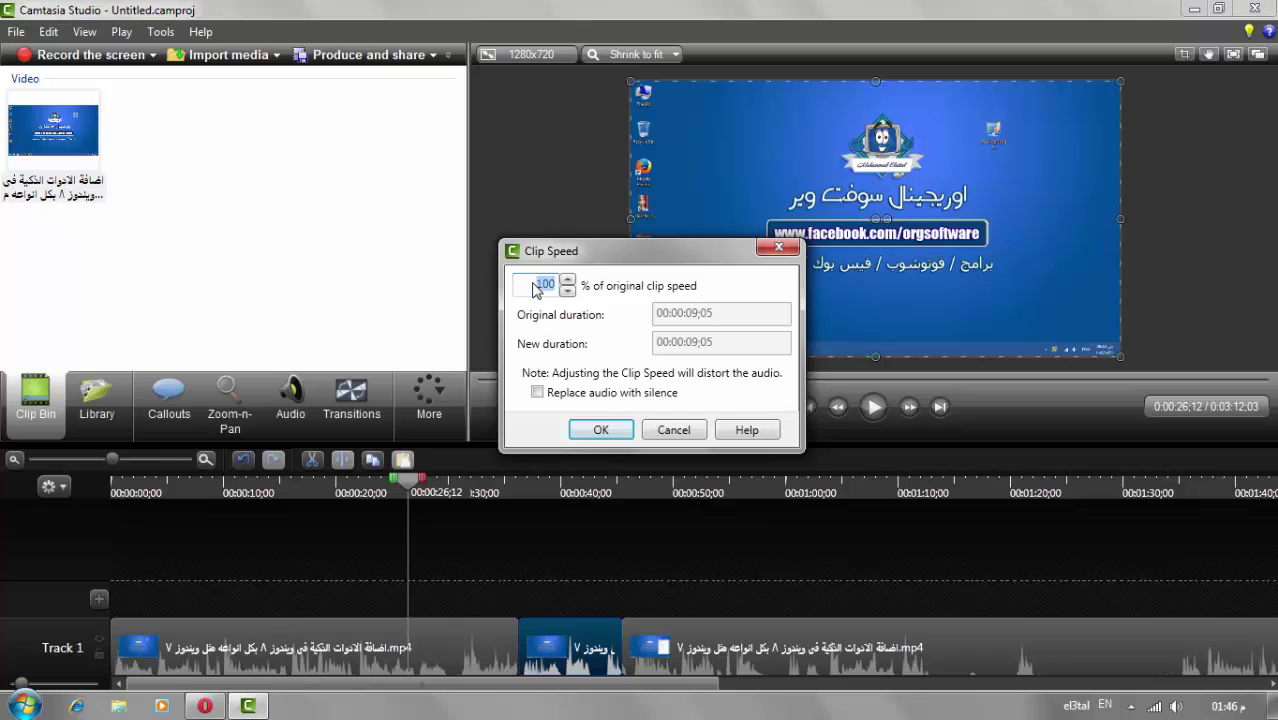
{"action": "type", "text": "500"}
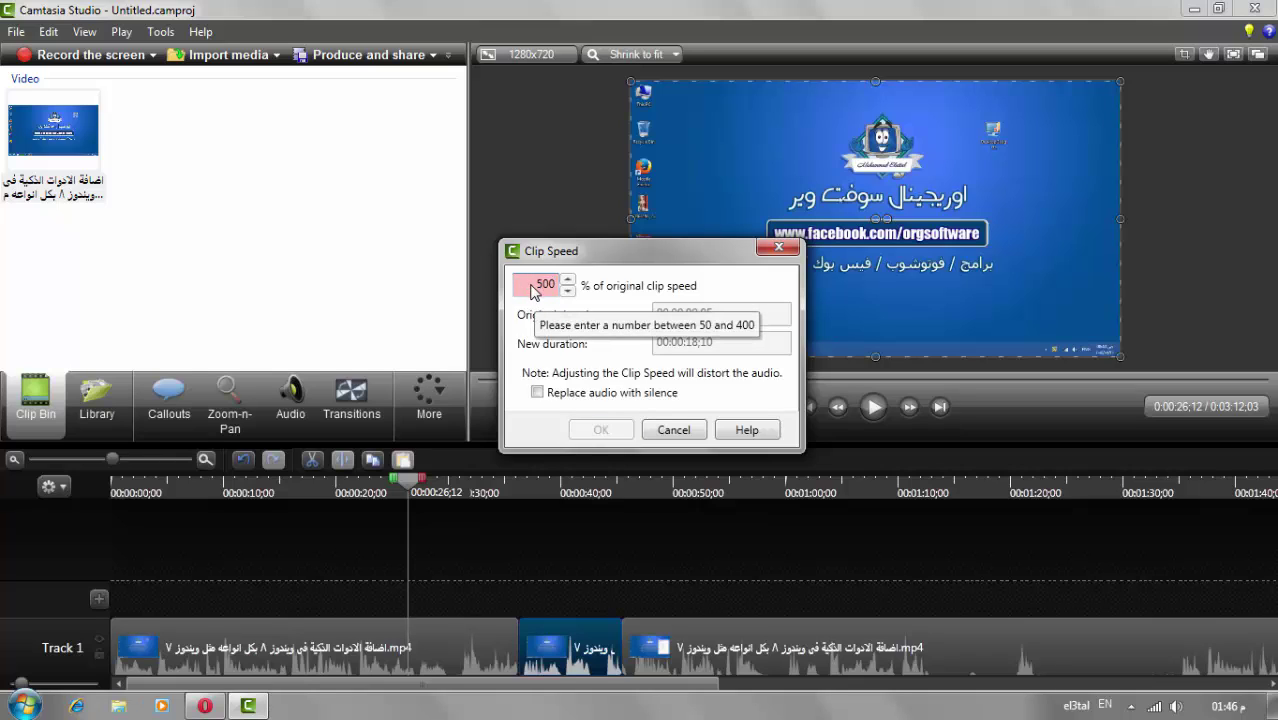
{"action": "double_click", "coordinate": [535, 285]}
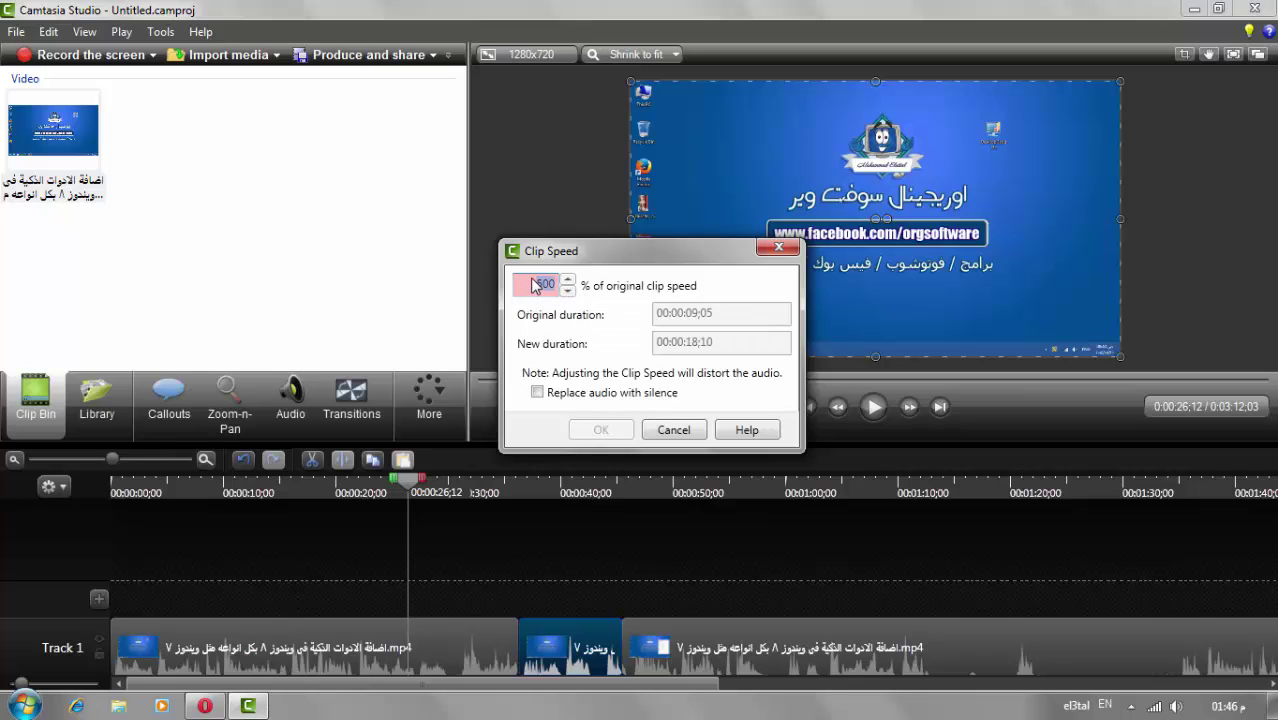
{"action": "type", "text": "600"}
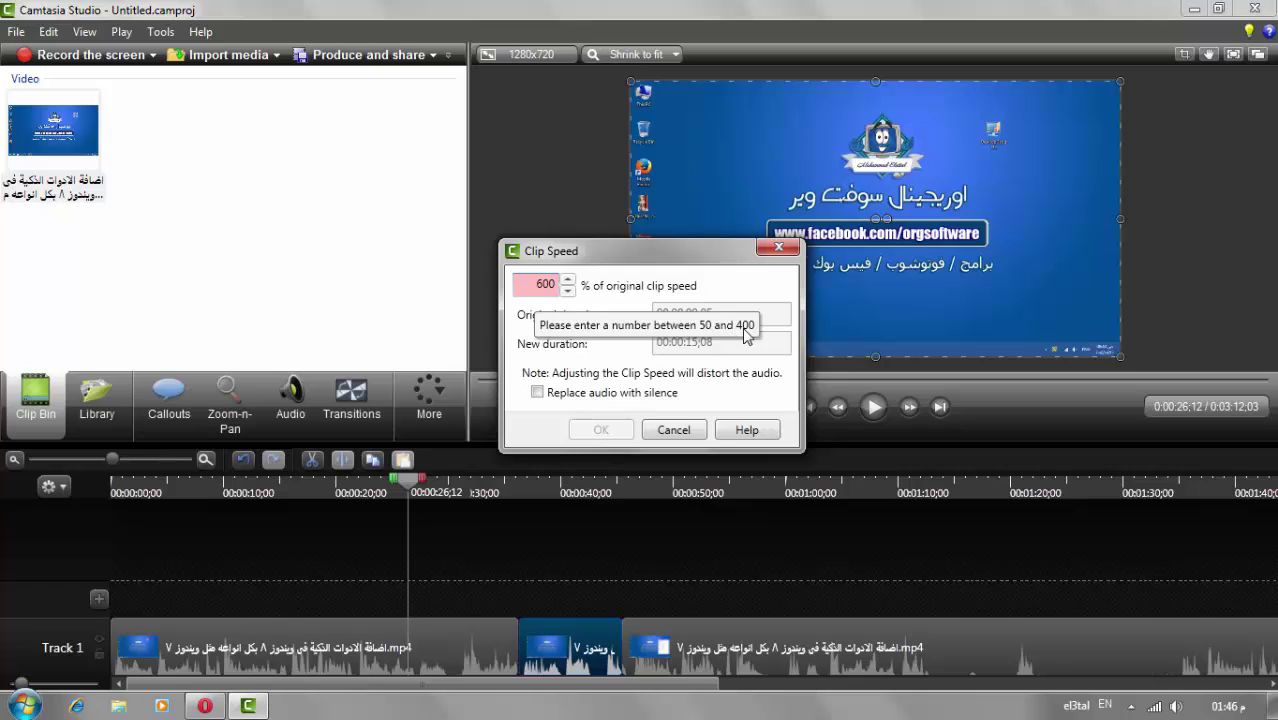
{"action": "double_click", "coordinate": [530, 288]}
{"action": "type", "text": "400"}
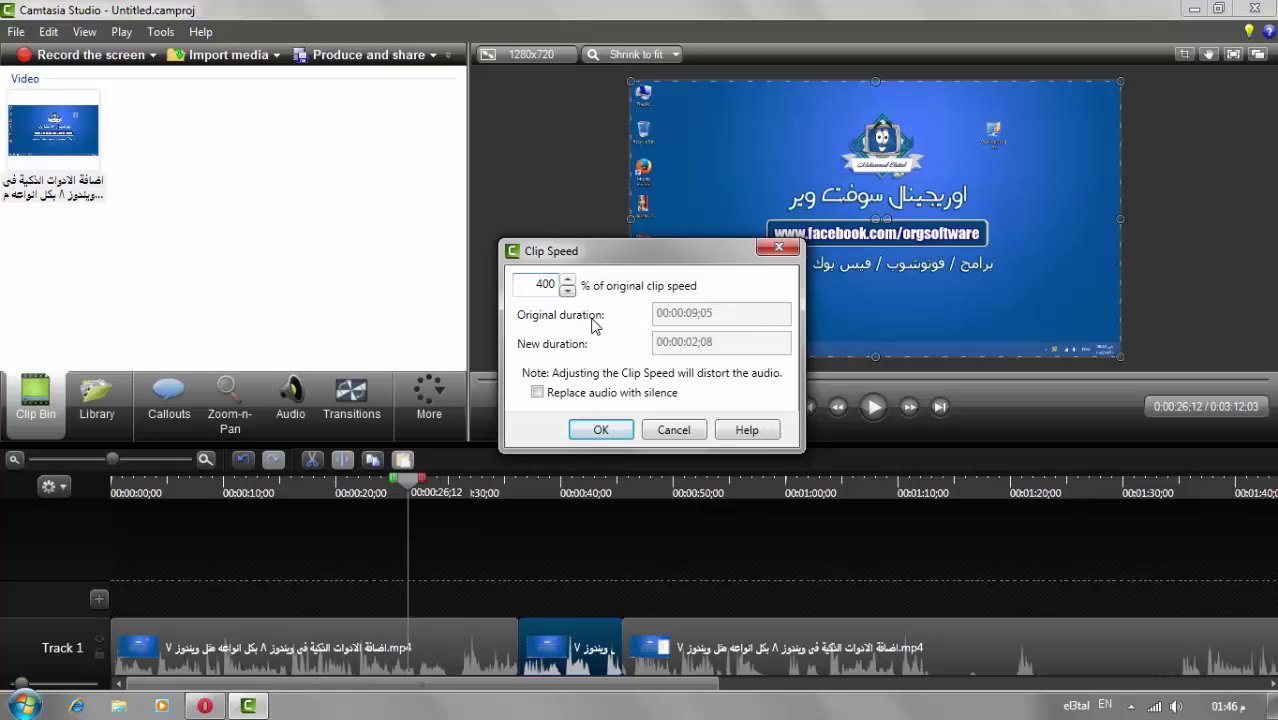
{"action": "left_click", "coordinate": [600, 430]}
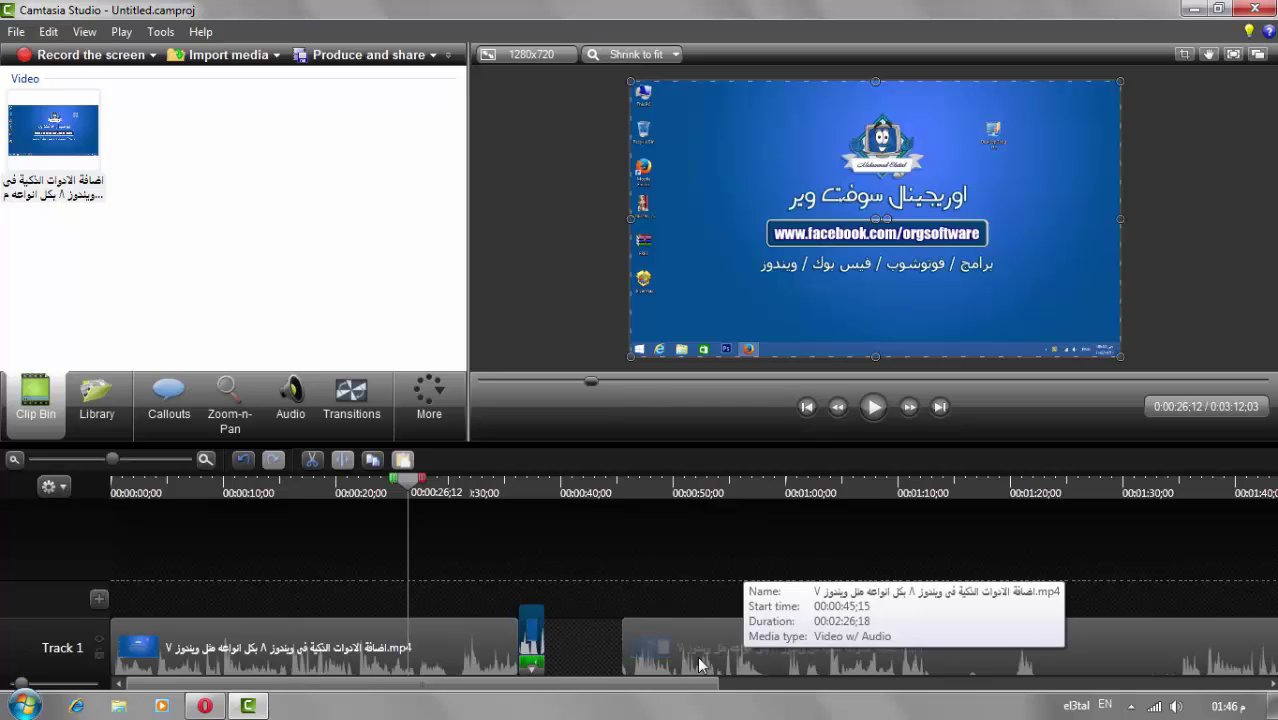
Play the sped-up segment from 0:00:35;12 while raising the system volume, and return the playhead to 0:00:34;16.
{"action": "left_click_drag", "start_coordinate": [409, 482], "coordinate": [507, 522]}
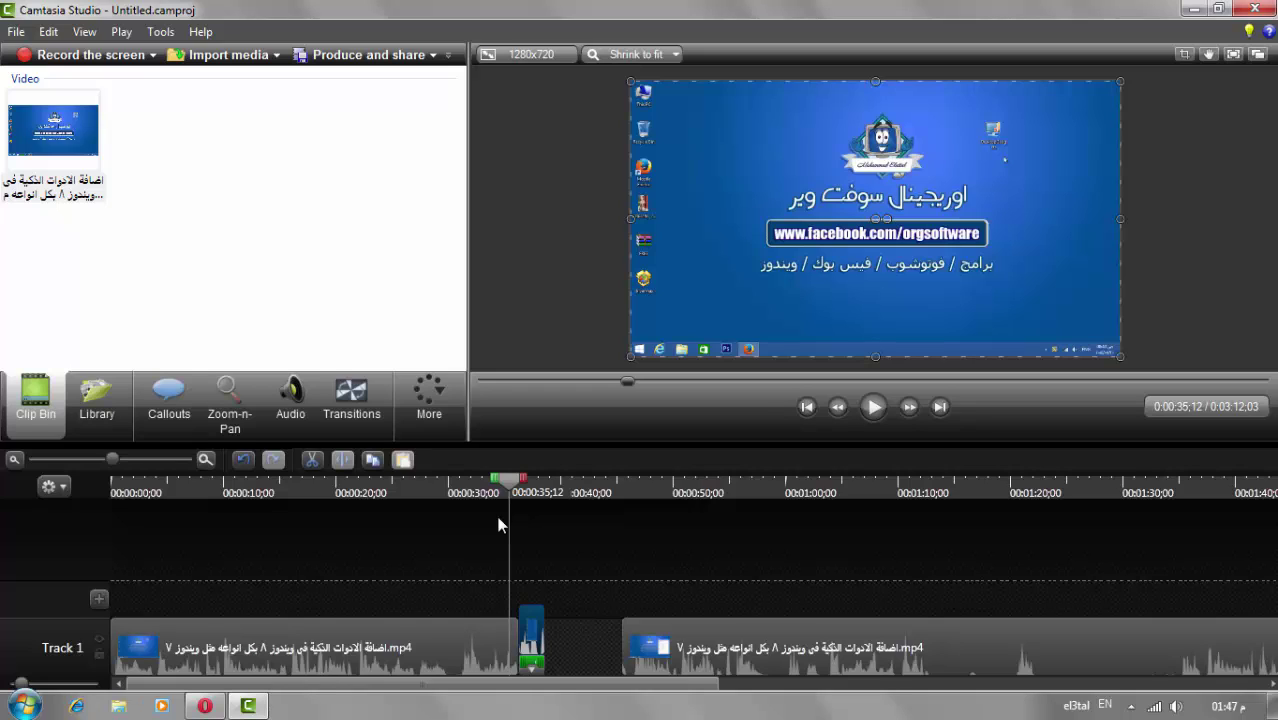
{"action": "left_click", "coordinate": [874, 407]}
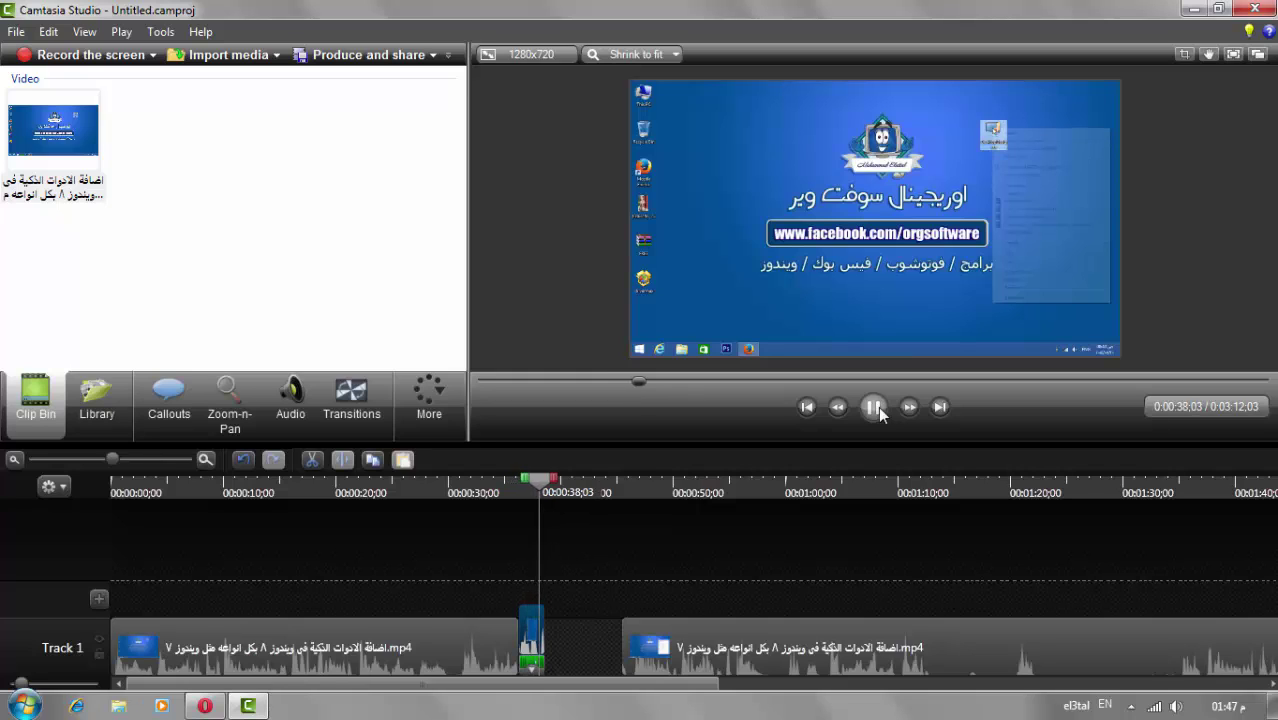
{"action": "key", "text": "XF86AudioRaiseVolume"}
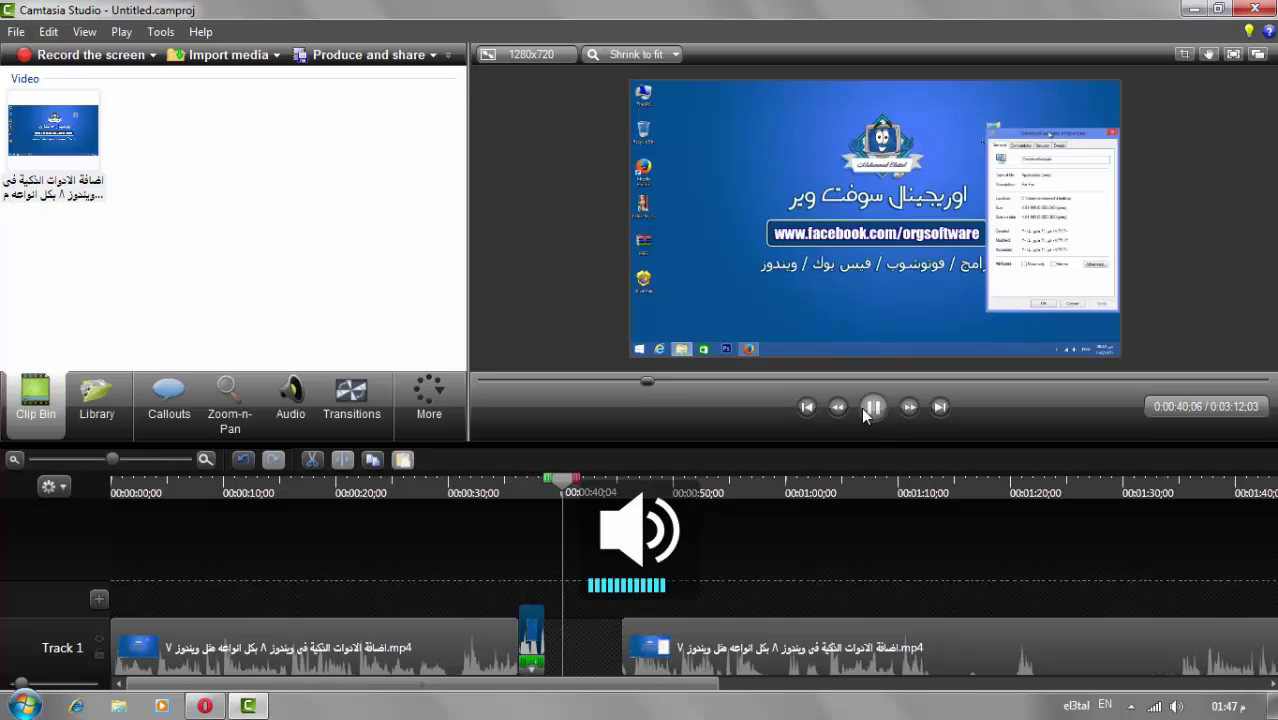
{"action": "left_click", "coordinate": [872, 407]}
{"action": "key", "text": "XF86AudioRaiseVolume"}
{"action": "key", "text": "XF86AudioRaiseVolume"}
{"action": "key", "text": "XF86AudioRaiseVolume"}
{"action": "key", "text": "XF86AudioRaiseVolume"}
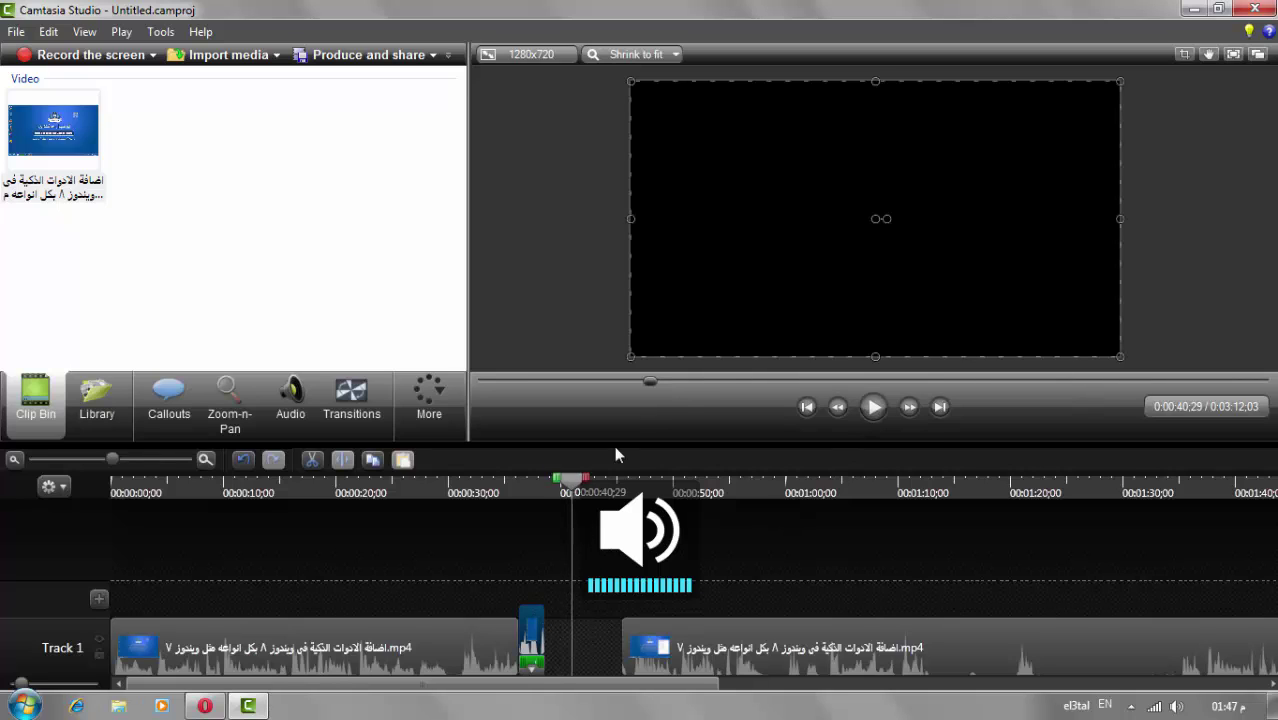
{"action": "left_click_drag", "start_coordinate": [576, 487], "coordinate": [503, 486]}
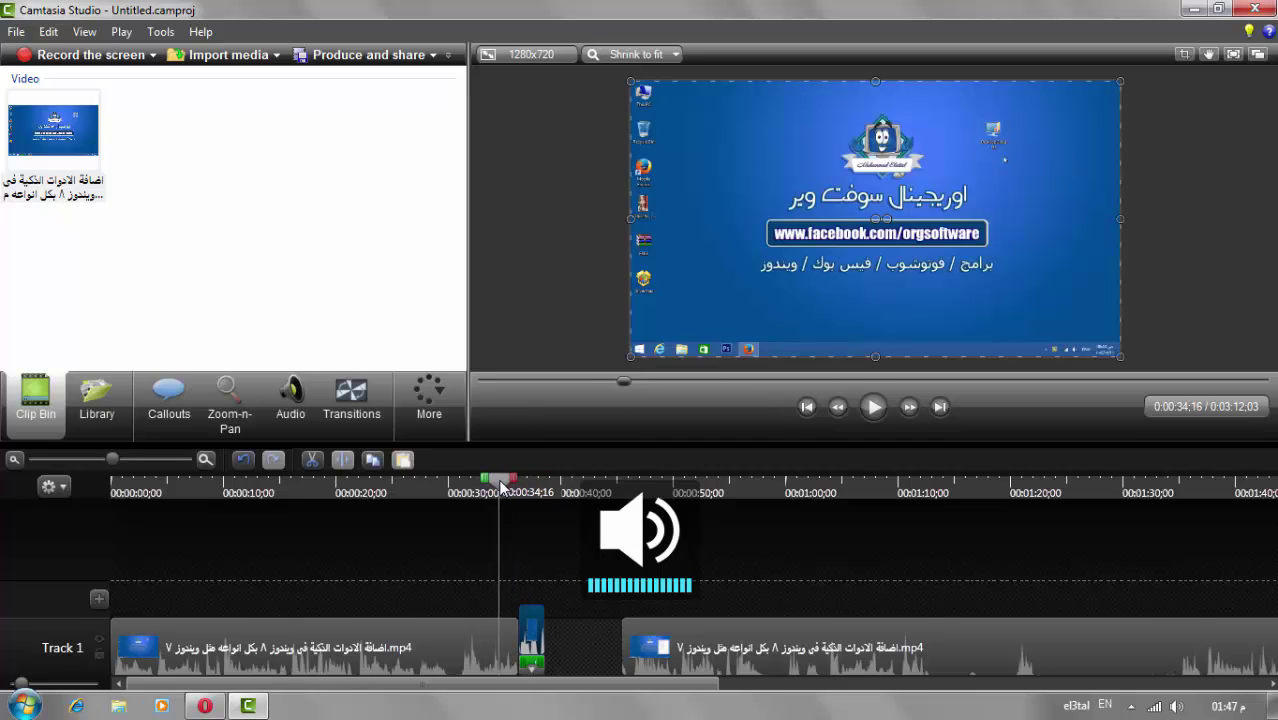
Play the sped-up middle segment from 0:00:34;16 to the gap behind it, and return the playhead to 0:00:33;27.
{"action": "left_click", "coordinate": [872, 410]}
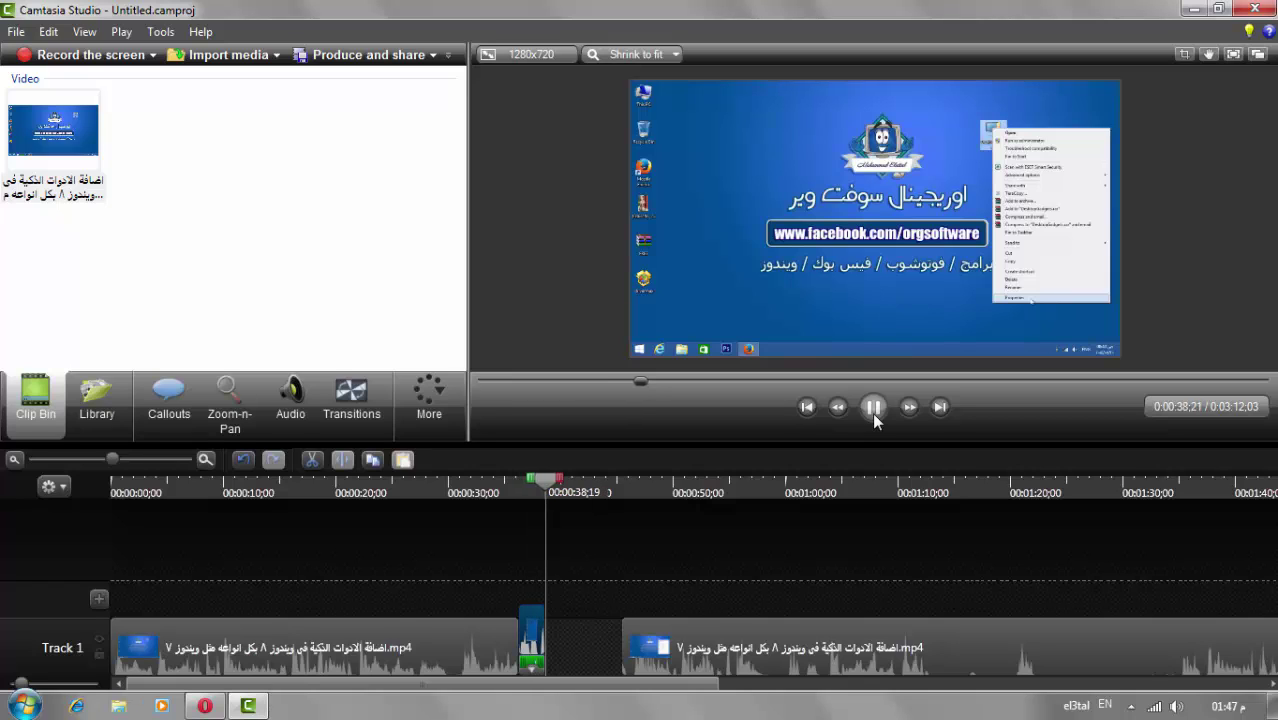
{"action": "left_click", "coordinate": [872, 412]}
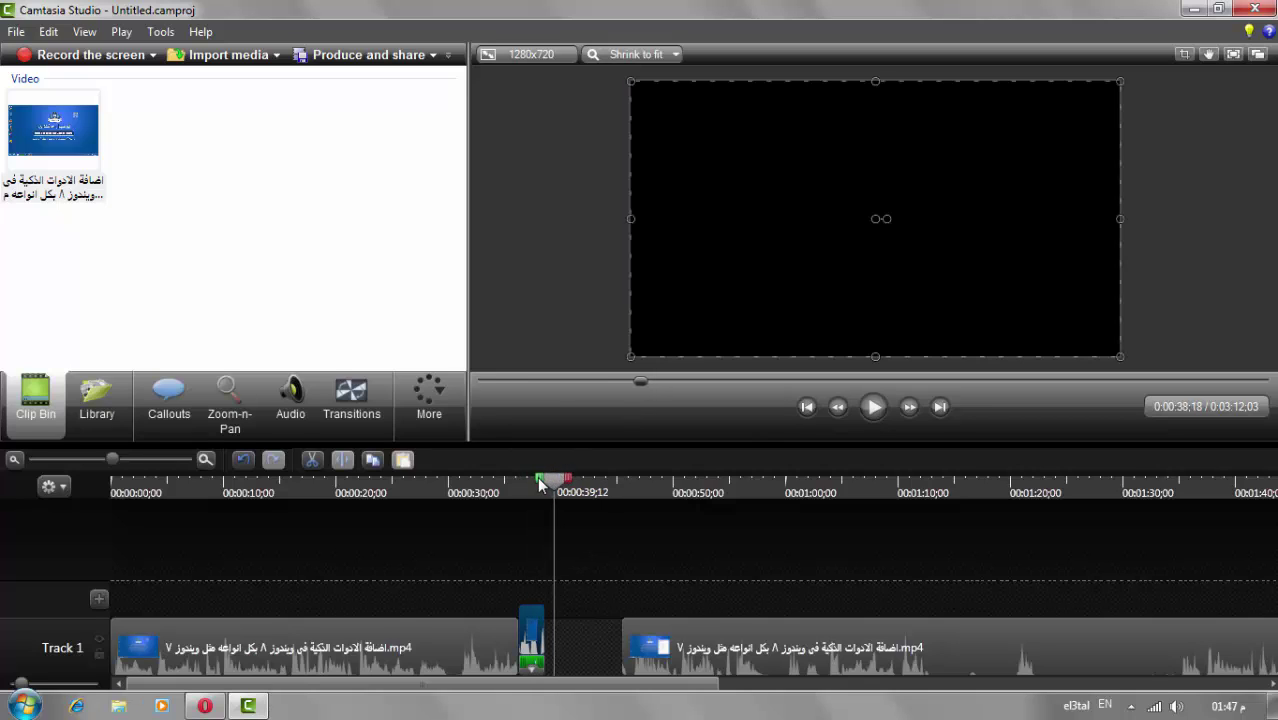
{"action": "left_click_drag", "start_coordinate": [548, 478], "coordinate": [499, 493]}
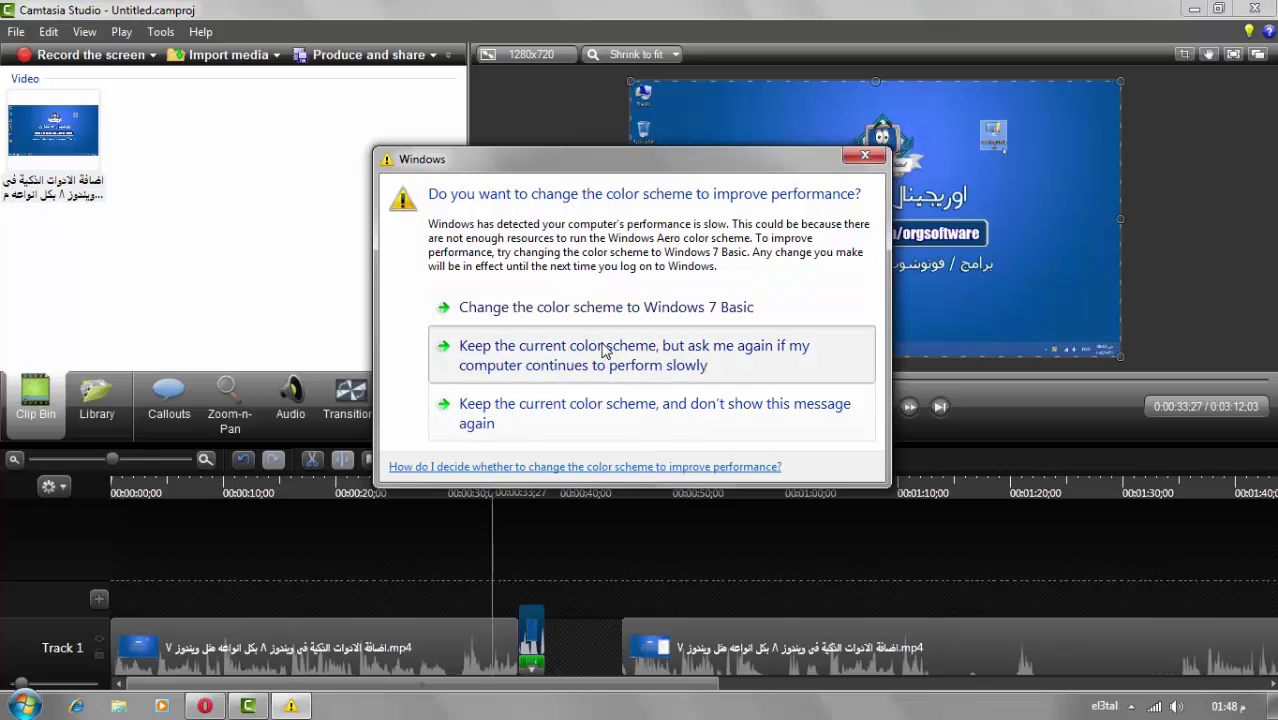
Keep the current Windows color scheme, and undo the middle segment's speed change and both splits on Track 1.
{"action": "left_click", "coordinate": [604, 350]}
{"action": "left_click", "coordinate": [244, 460]}
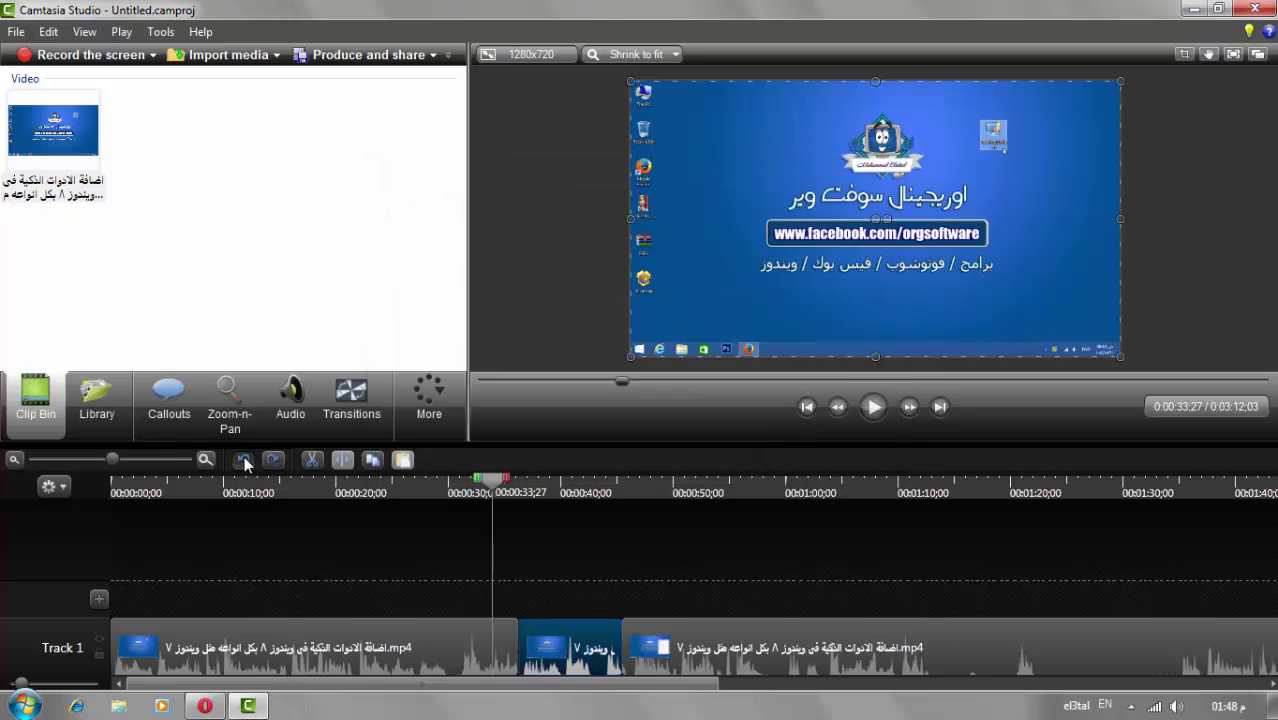
{"action": "left_click", "coordinate": [244, 460]}
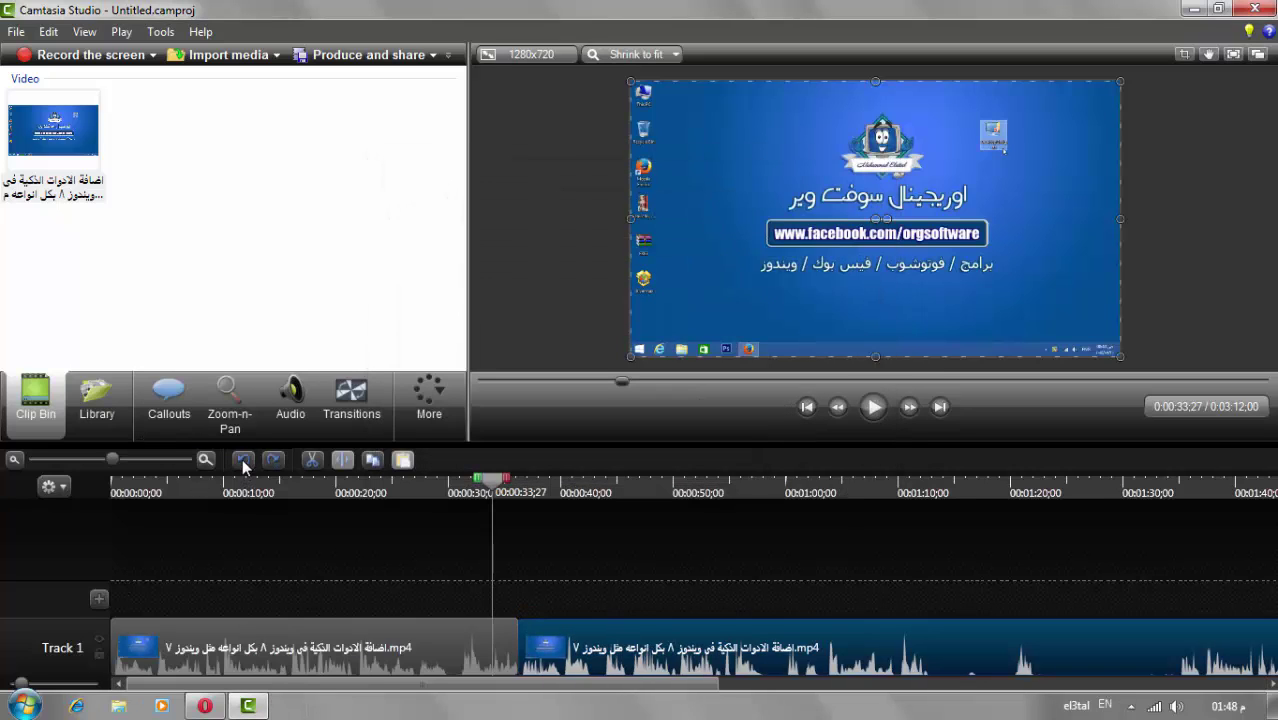
{"action": "left_click", "coordinate": [244, 461]}
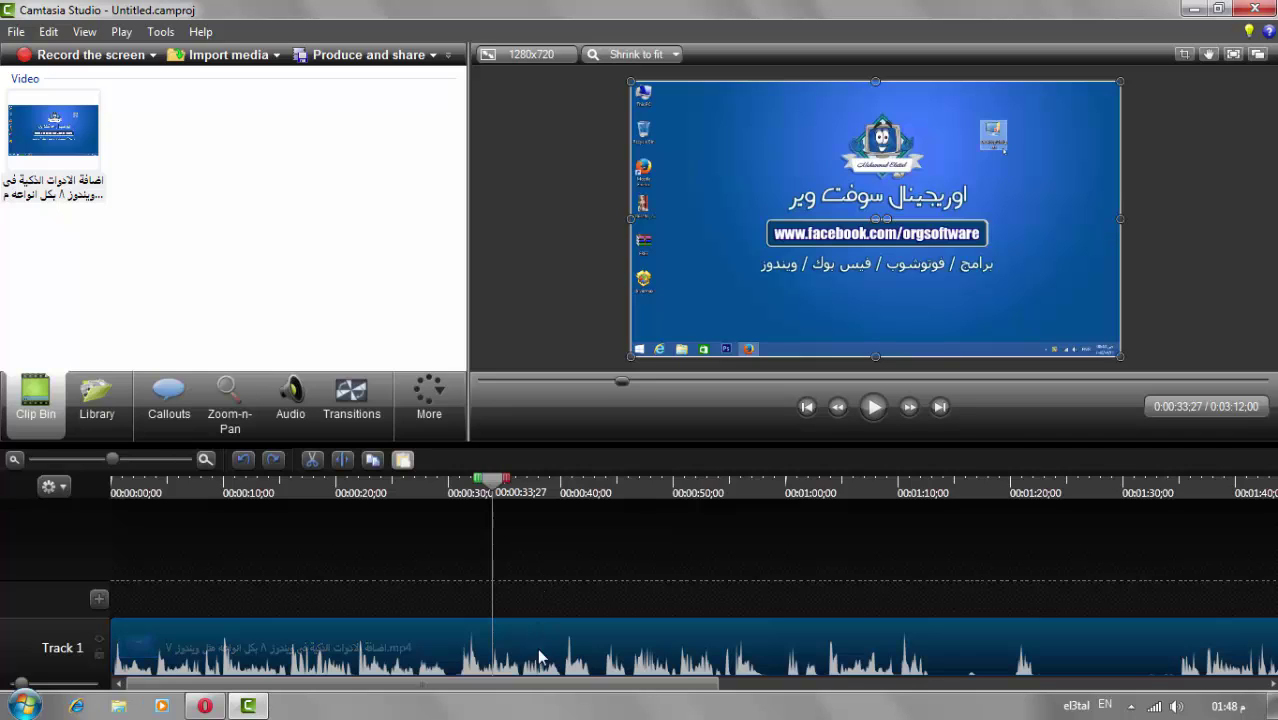
Move the playhead to 0:00:36;14, and separate the Track 1 clip's video and audio onto two tracks.
{"action": "right_click", "coordinate": [634, 660]}
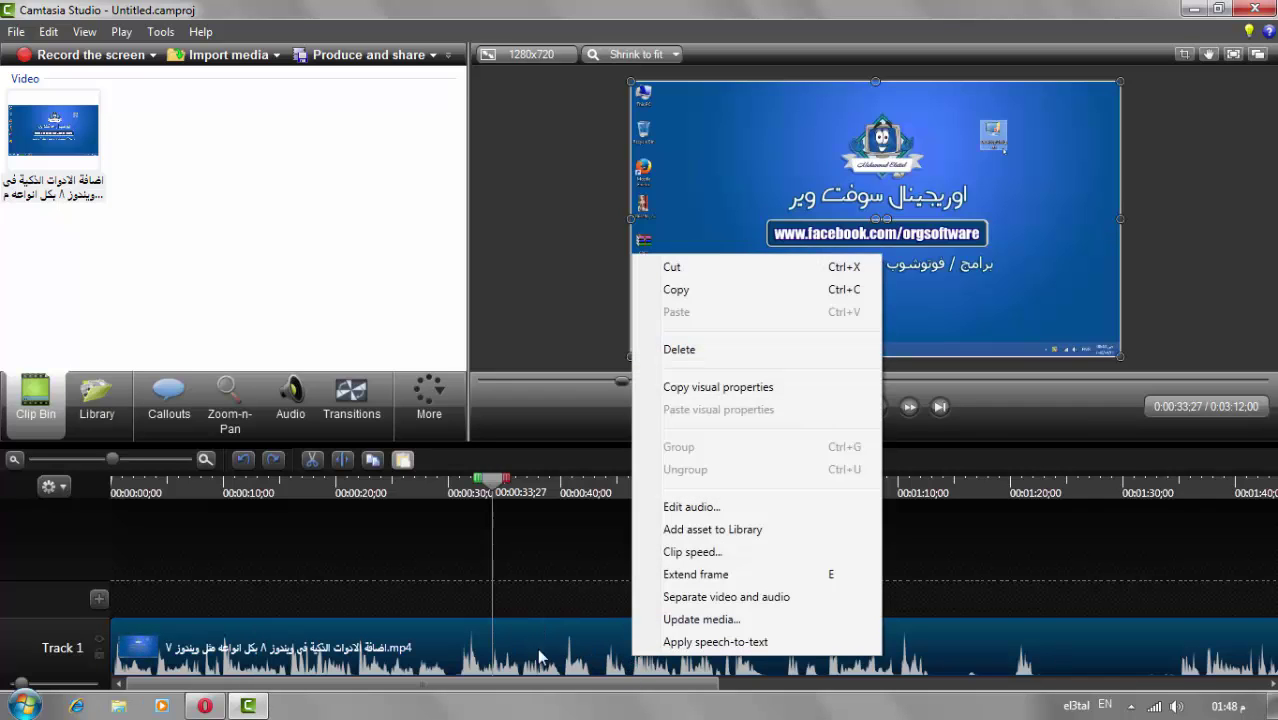
{"action": "left_click", "coordinate": [489, 498]}
{"action": "left_click_drag", "start_coordinate": [488, 498], "coordinate": [516, 505]}
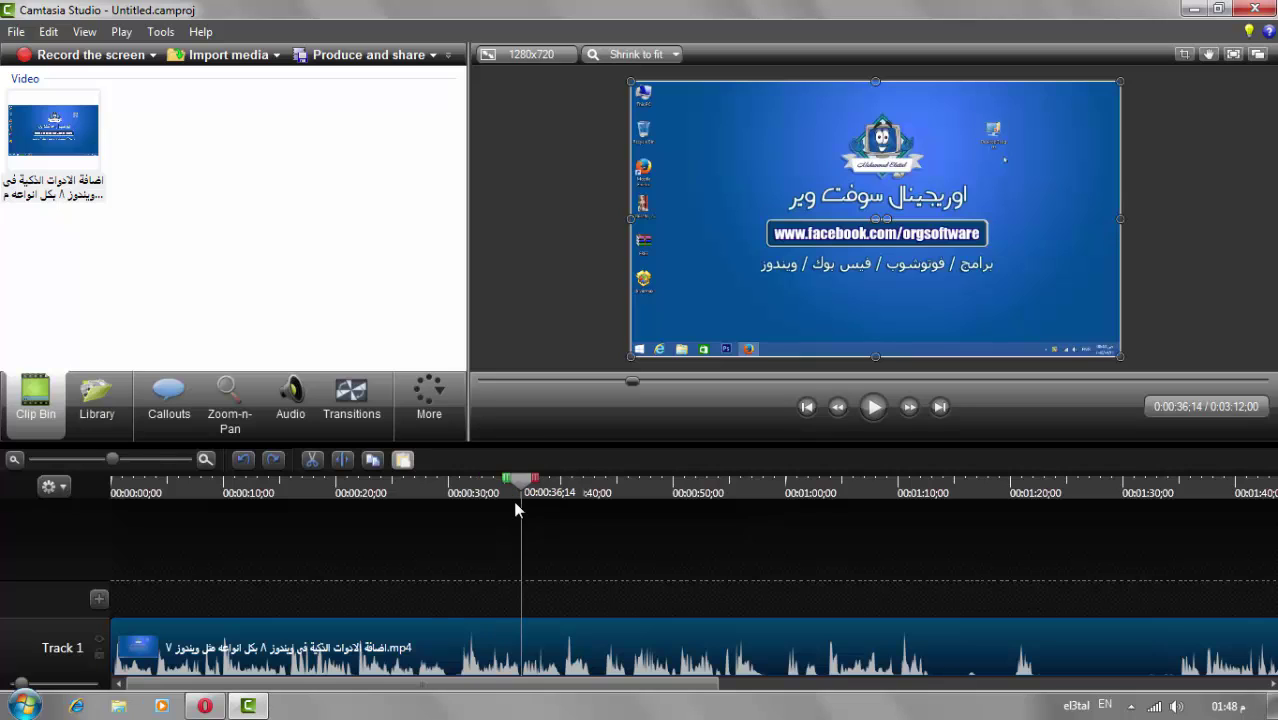
{"action": "right_click", "coordinate": [631, 658]}
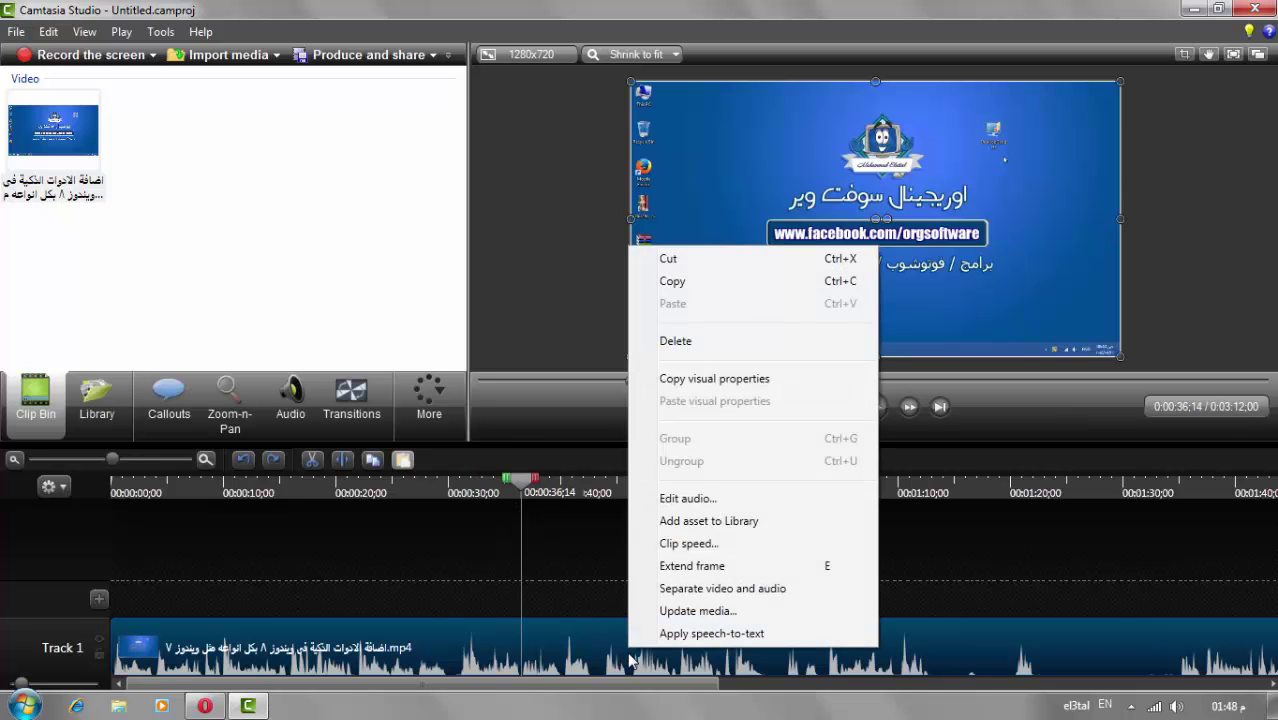
{"action": "left_click", "coordinate": [755, 592]}
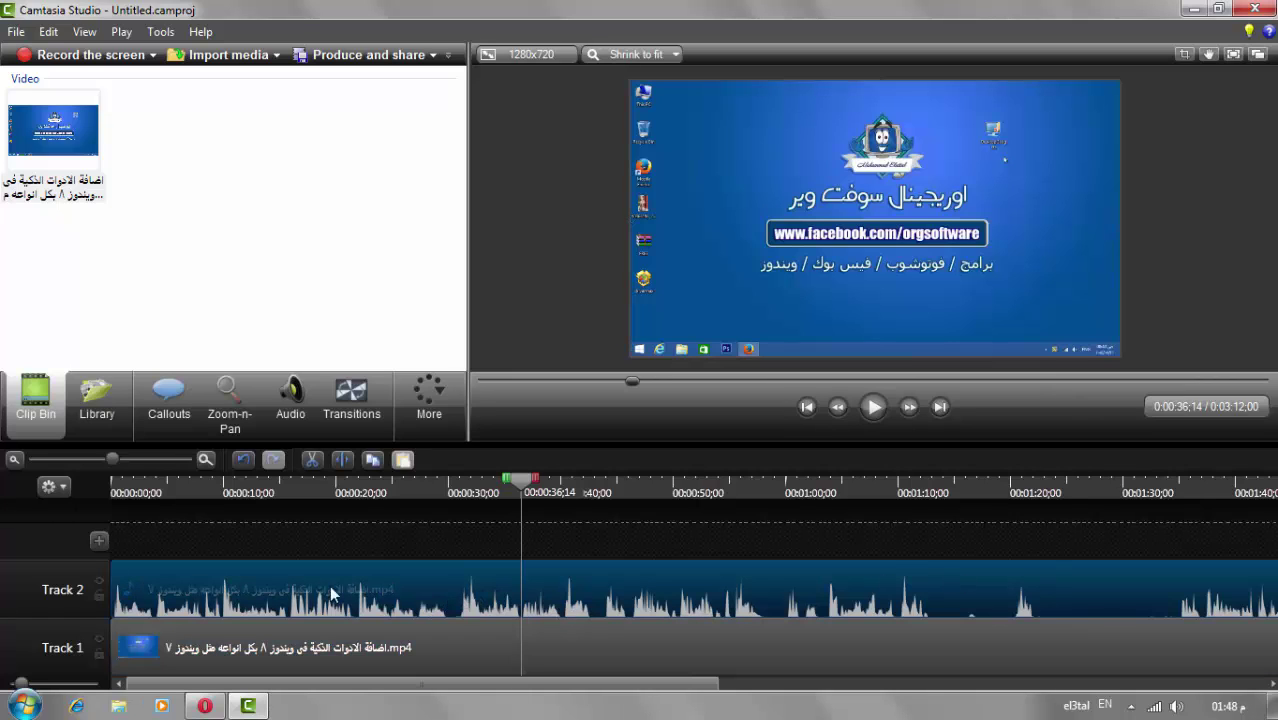
{"action": "left_click", "coordinate": [680, 650]}
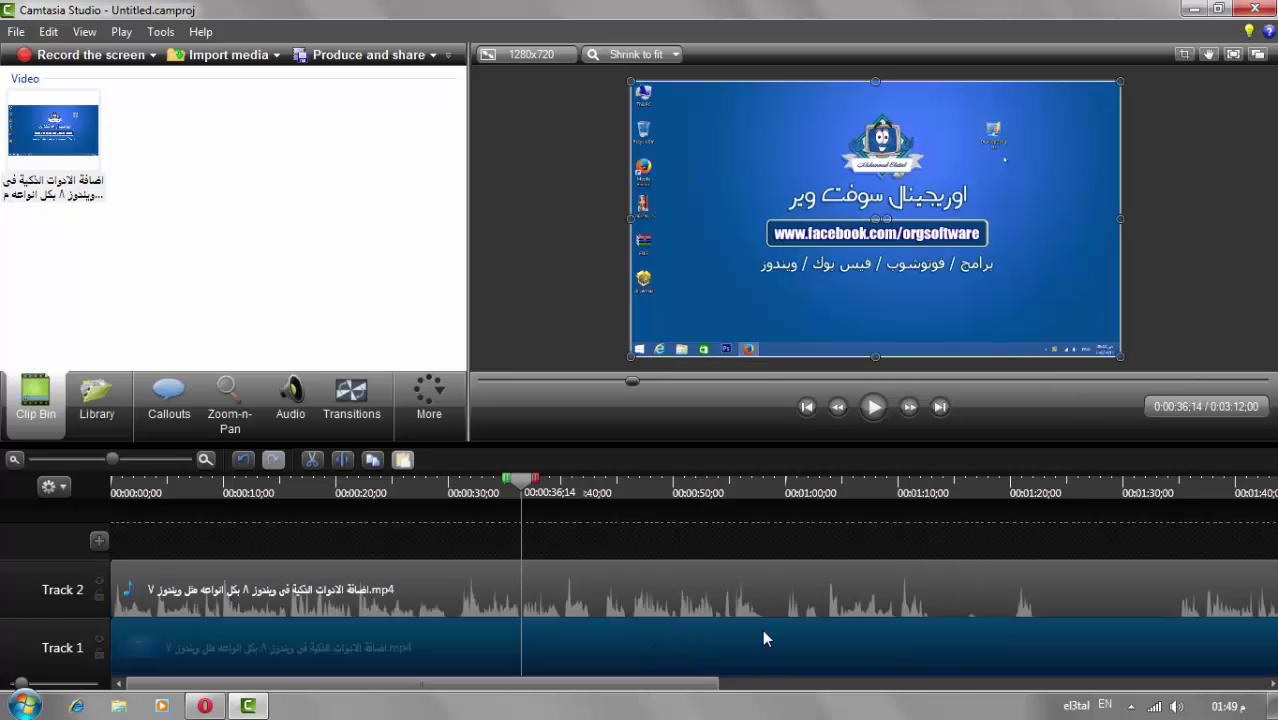
{"action": "left_click", "coordinate": [632, 603]}
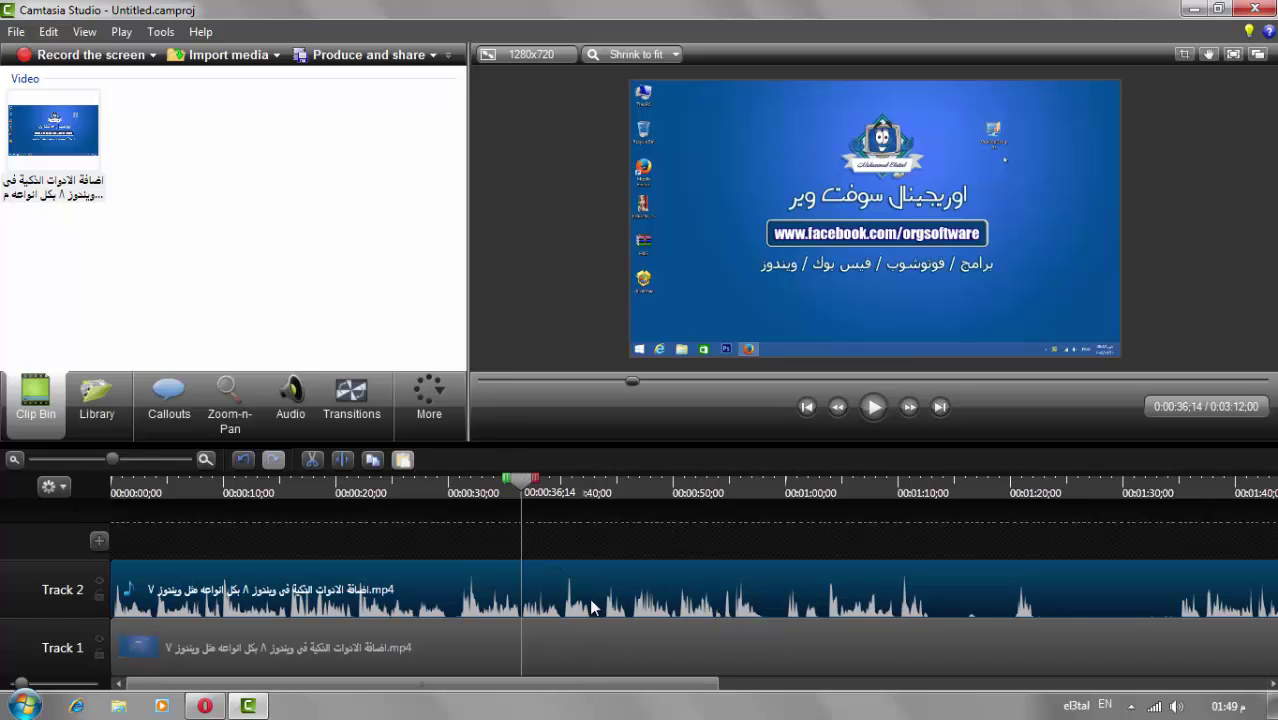
Split only the Track 1 video at 0:00:36;14 and 0:00:45;24 to isolate a short middle segment.
{"action": "left_click", "coordinate": [568, 645]}
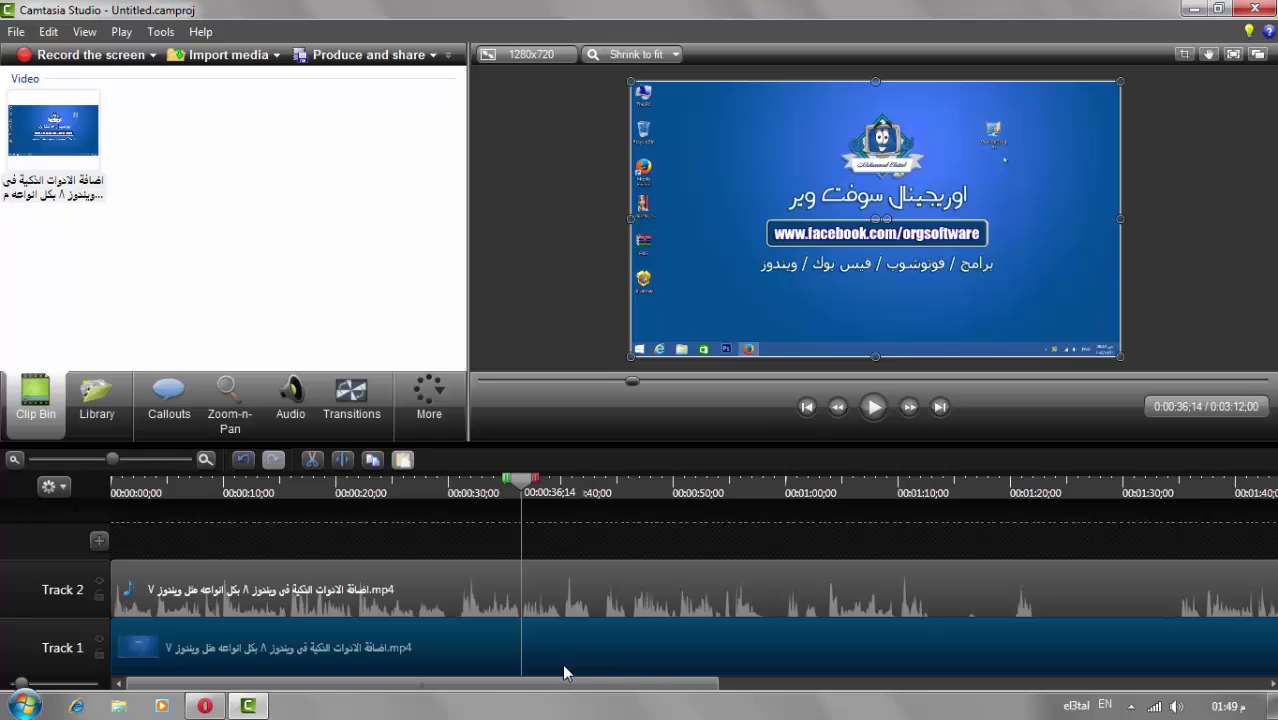
{"action": "left_click", "coordinate": [343, 461]}
{"action": "left_click", "coordinate": [557, 488]}
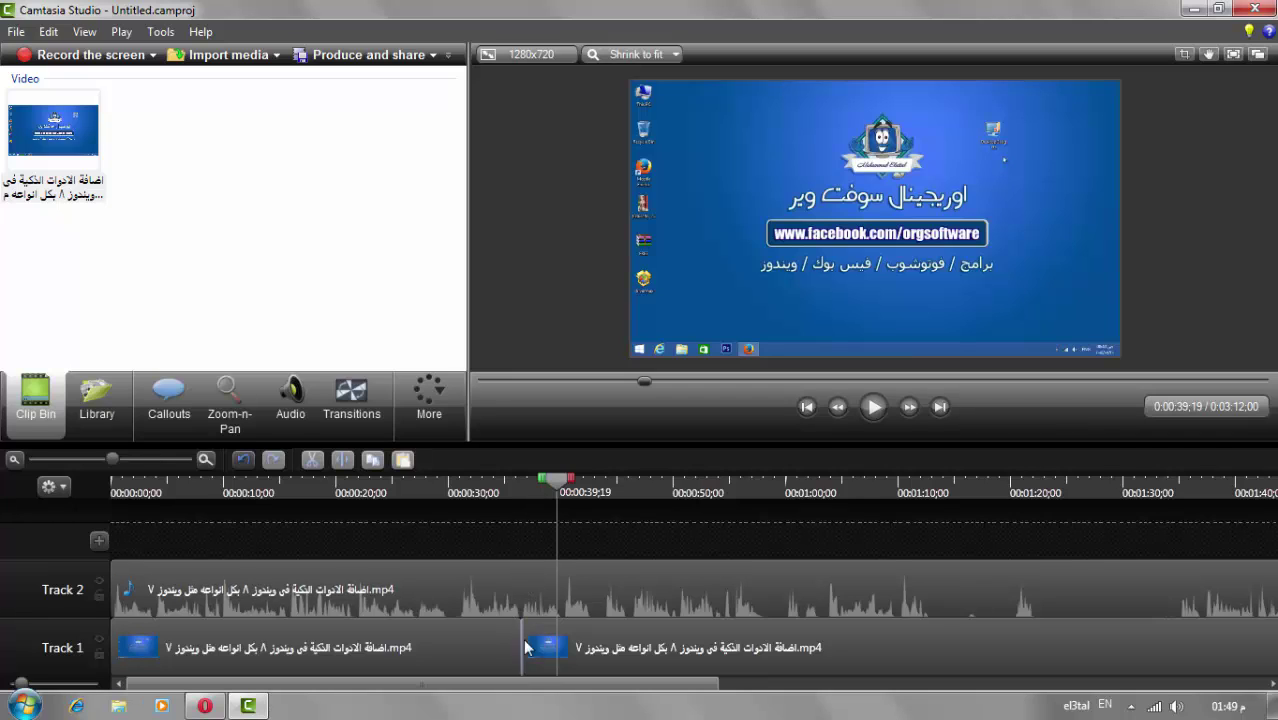
{"action": "left_click_drag", "start_coordinate": [550, 479], "coordinate": [627, 498]}
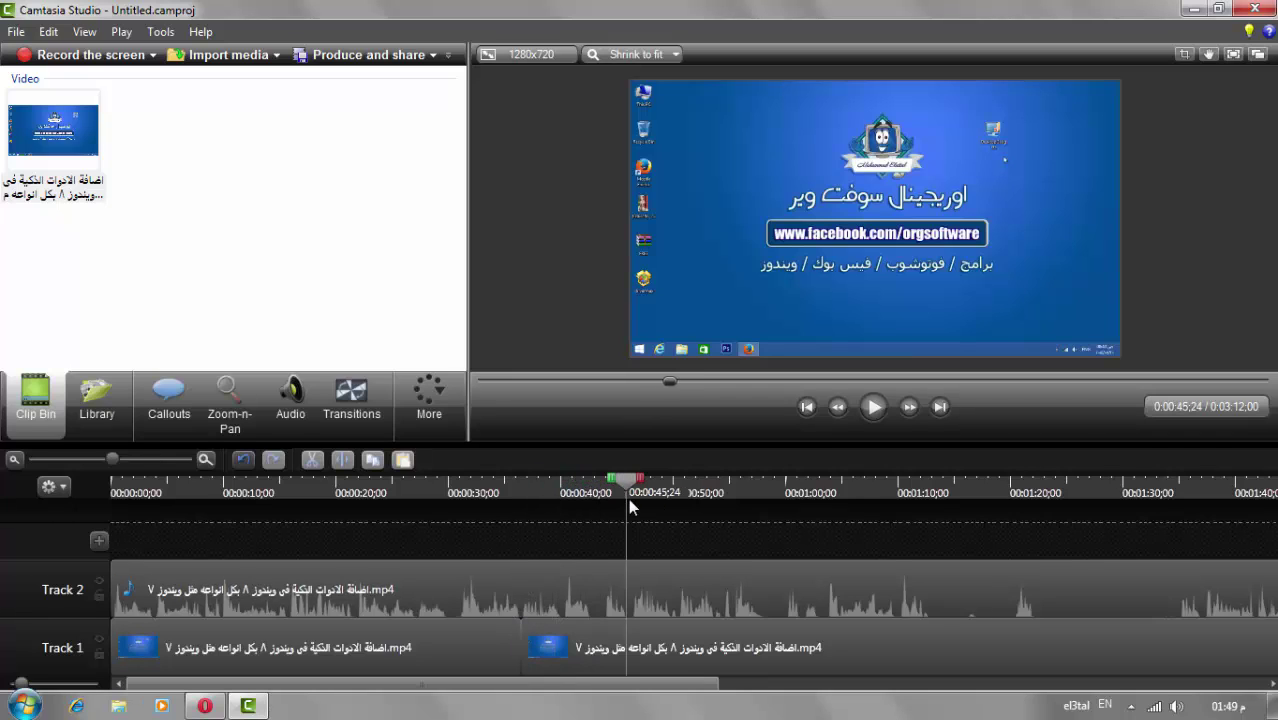
{"action": "left_click", "coordinate": [581, 643]}
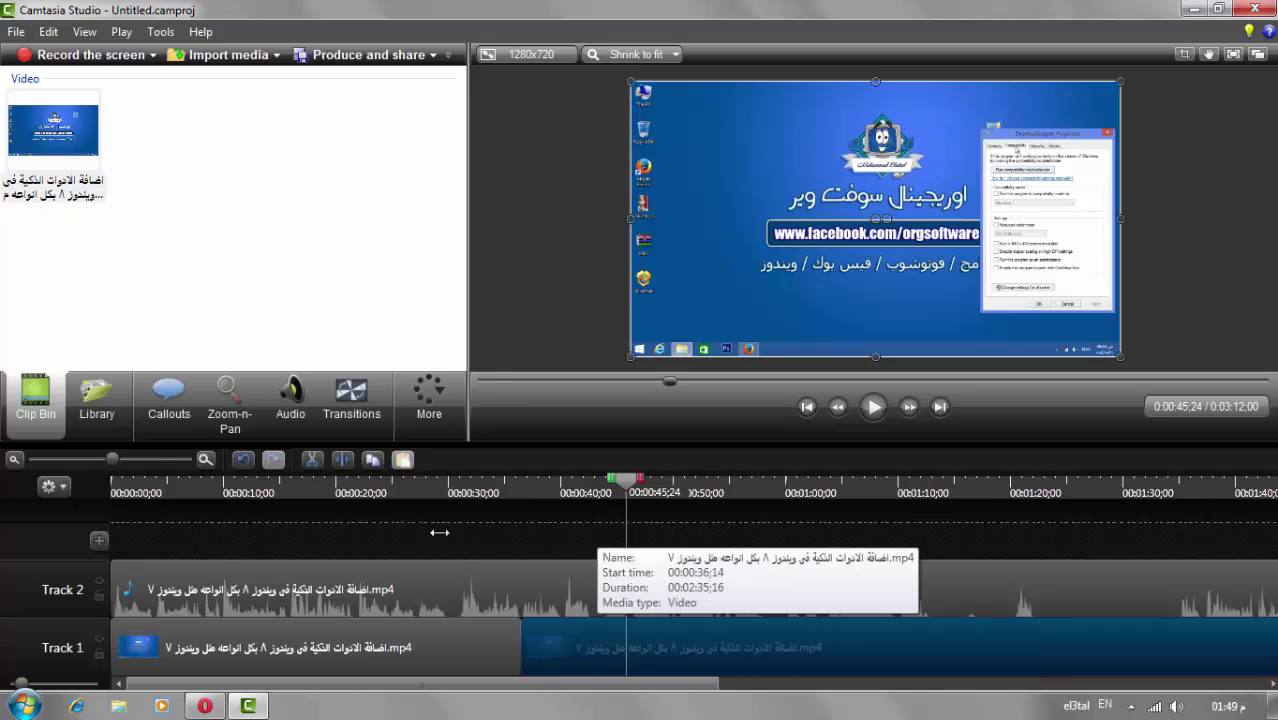
{"action": "left_click", "coordinate": [342, 459]}
Move the playhead back to 0:00:28;07, and select the middle video segment and the Track 2 audio to compare them.
{"action": "left_click_drag", "start_coordinate": [625, 480], "coordinate": [414, 490]}
{"action": "left_click", "coordinate": [586, 660]}
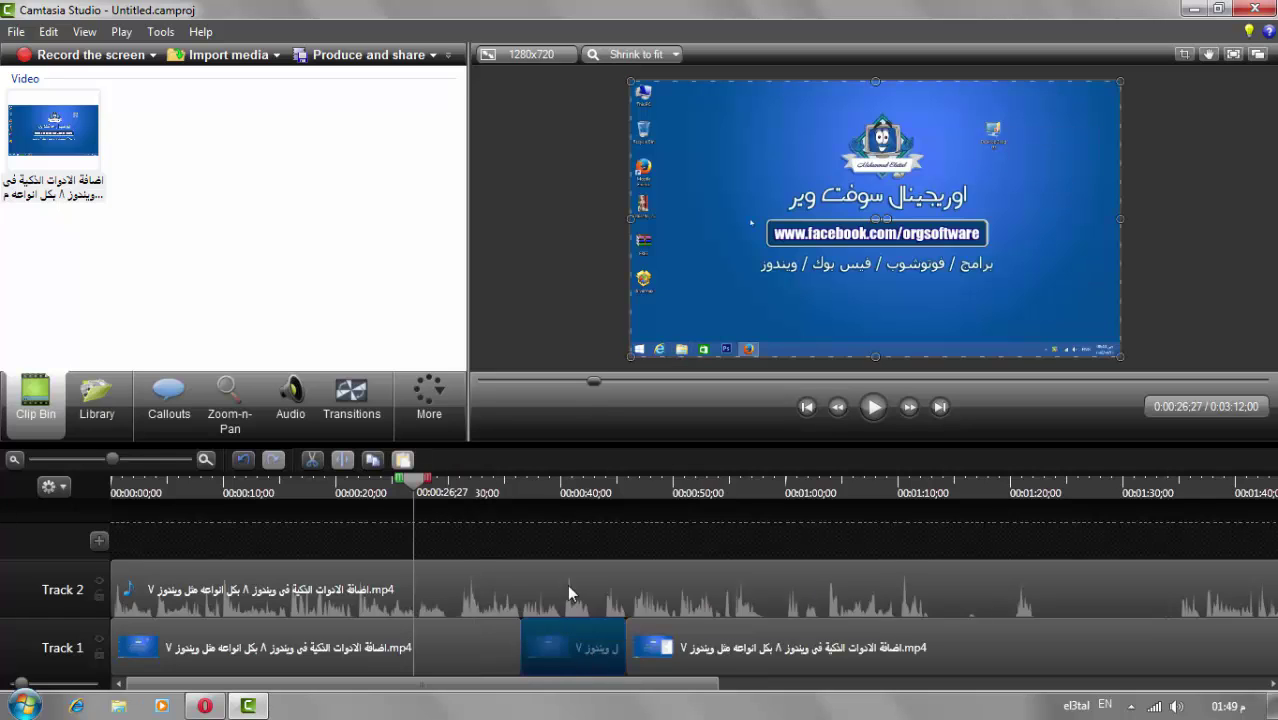
{"action": "left_click", "coordinate": [421, 493]}
{"action": "mouse_move", "coordinate": [423, 497]}
{"action": "left_mouse_down"}
{"action": "mouse_move", "coordinate": [468, 482]}
{"action": "mouse_move", "coordinate": [413, 486]}
{"action": "left_mouse_up"}
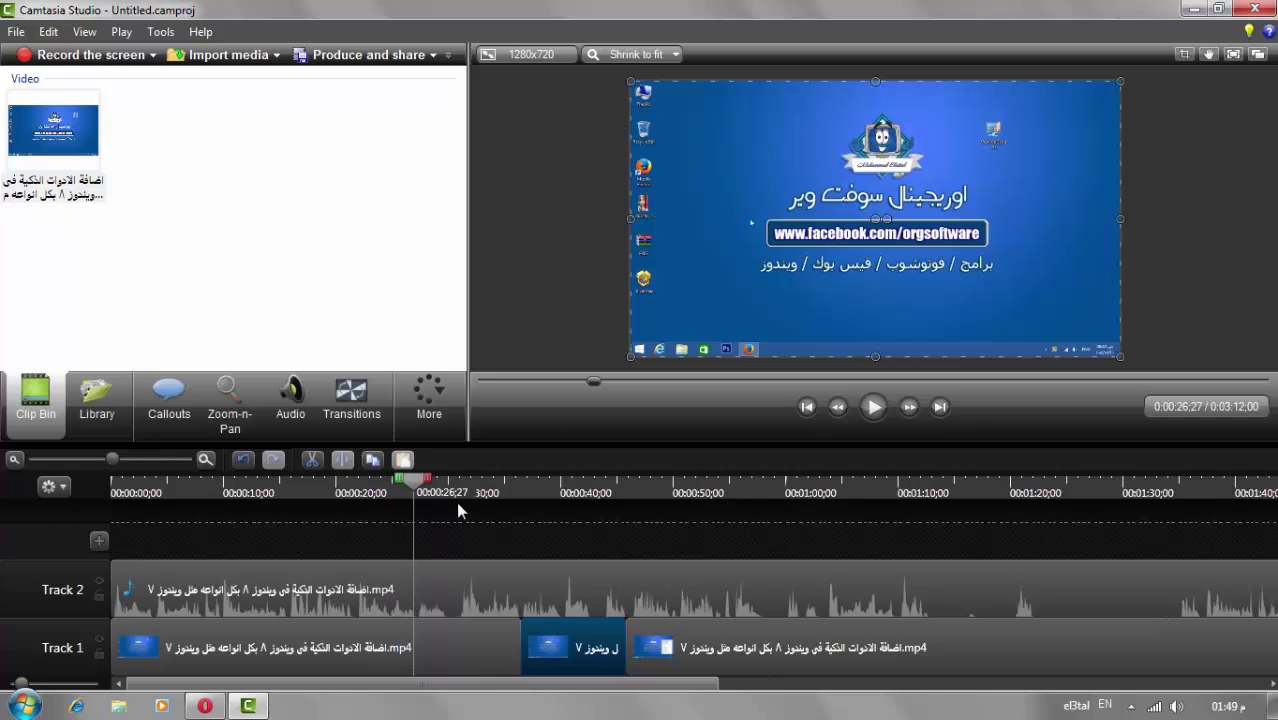
{"action": "left_click", "coordinate": [574, 618]}
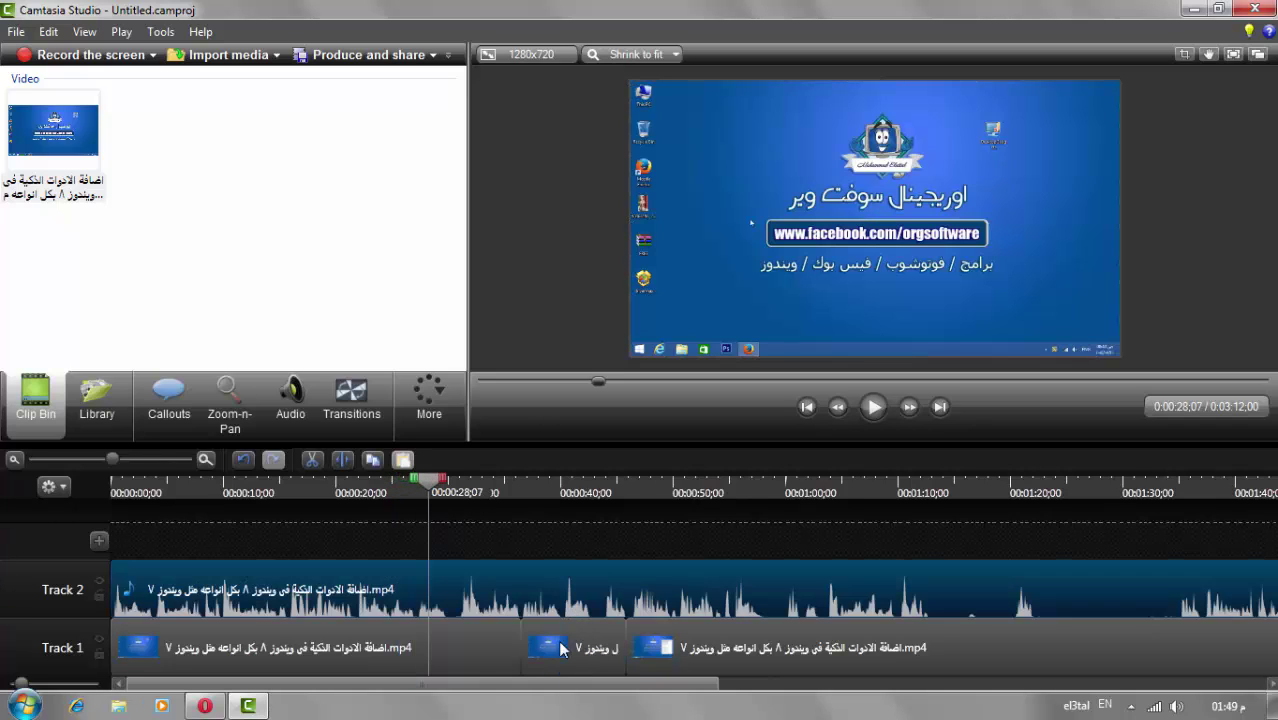
Set the middle Track 1 segment to 400 percent of its original speed, and move the following segment up against it.
{"action": "left_click", "coordinate": [562, 650]}
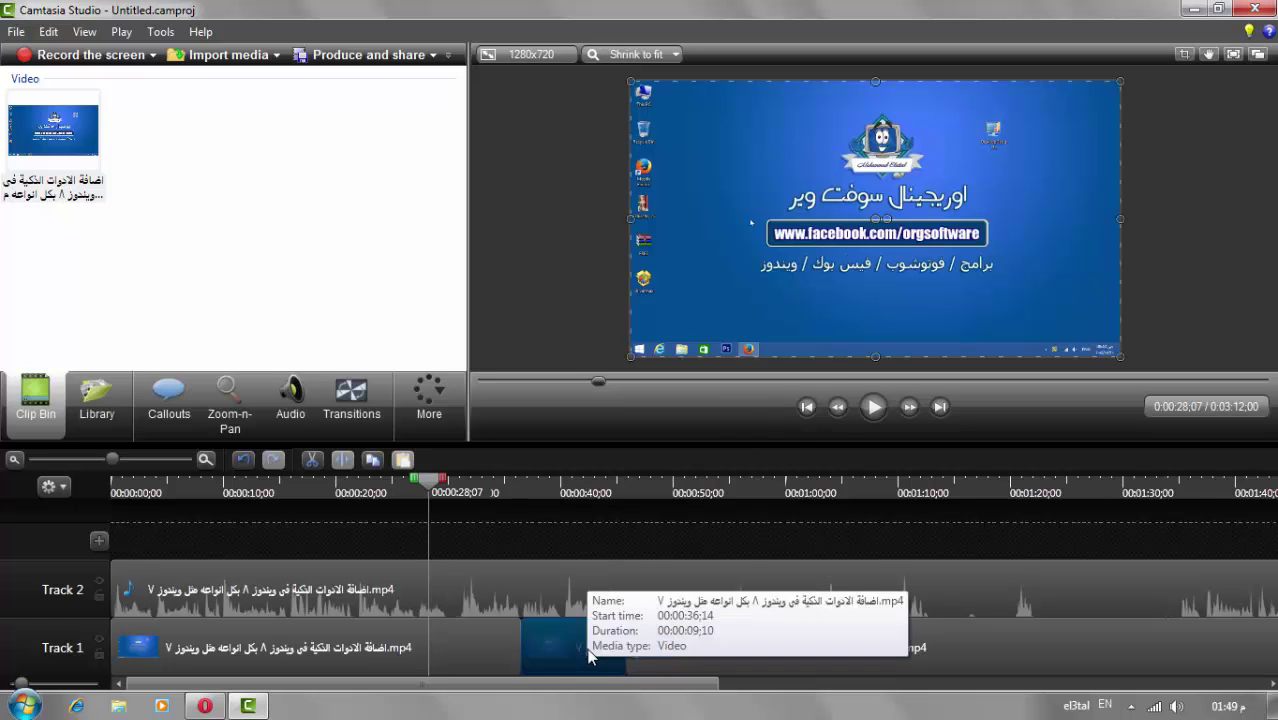
{"action": "right_click", "coordinate": [589, 655]}
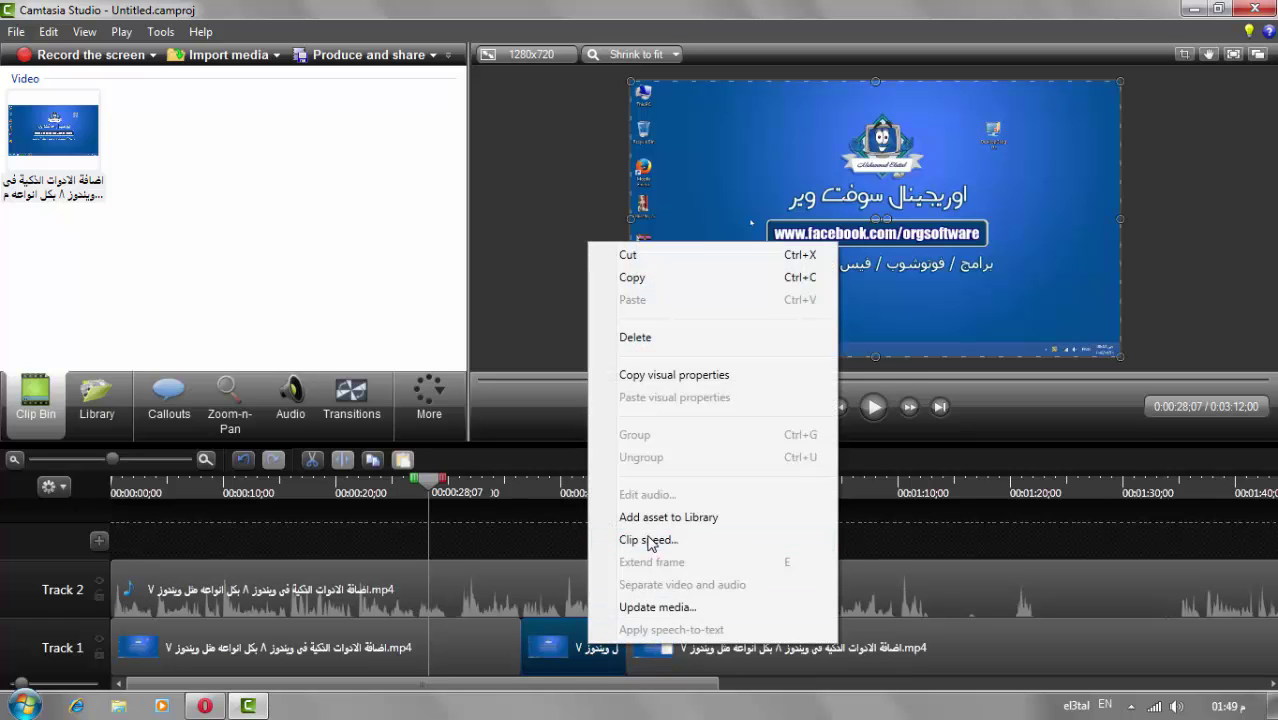
{"action": "left_click", "coordinate": [648, 540]}
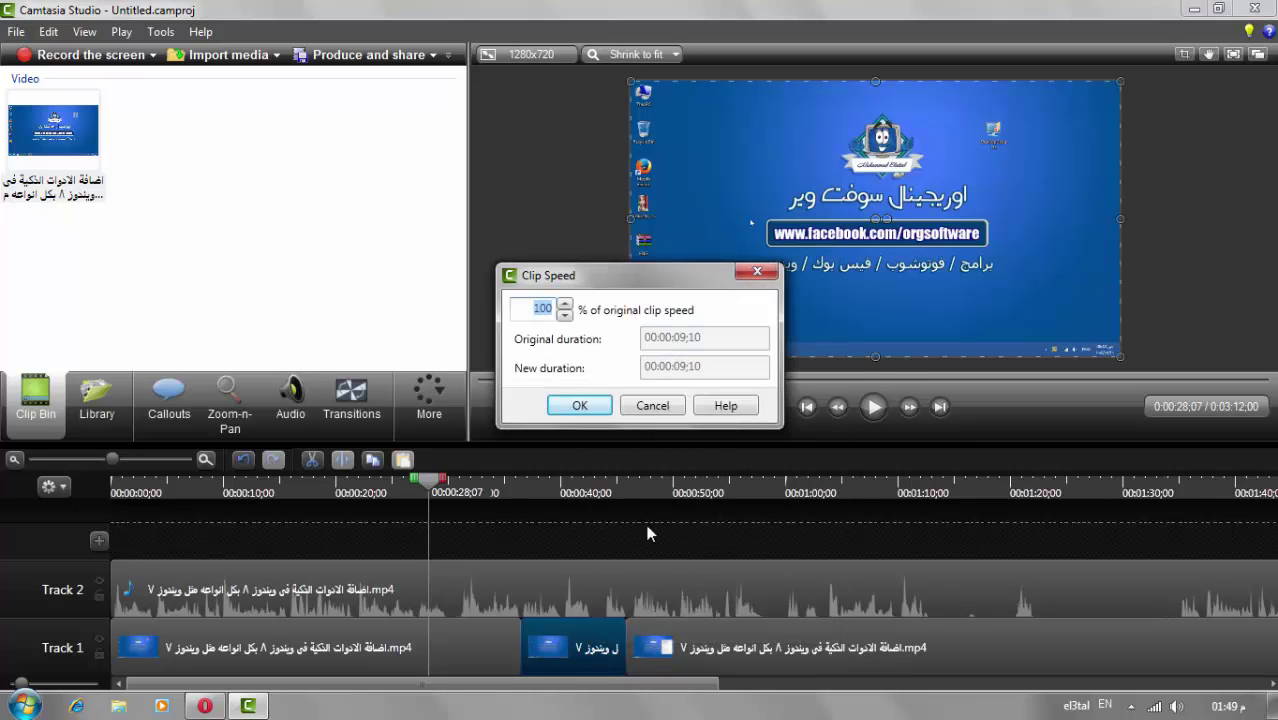
{"action": "double_click", "coordinate": [553, 311]}
{"action": "type", "text": "400"}
{"action": "left_click", "coordinate": [588, 408]}
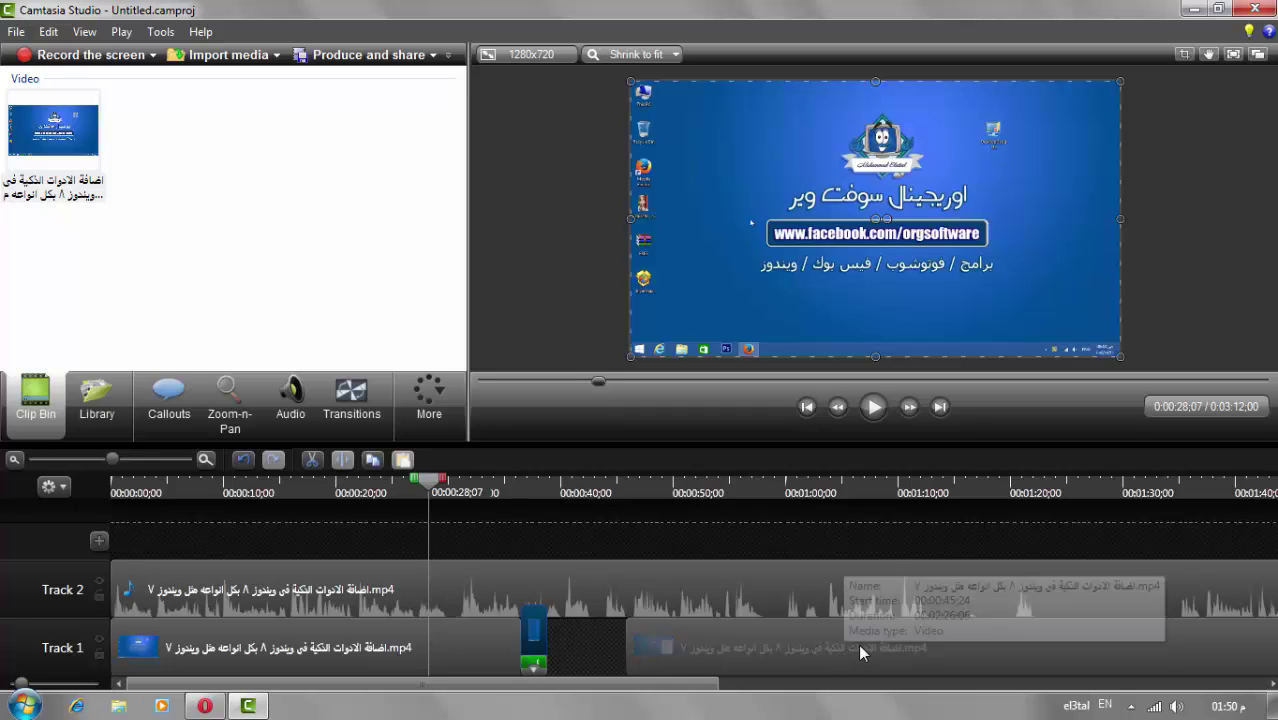
{"action": "left_click_drag", "start_coordinate": [858, 644], "coordinate": [498, 629]}
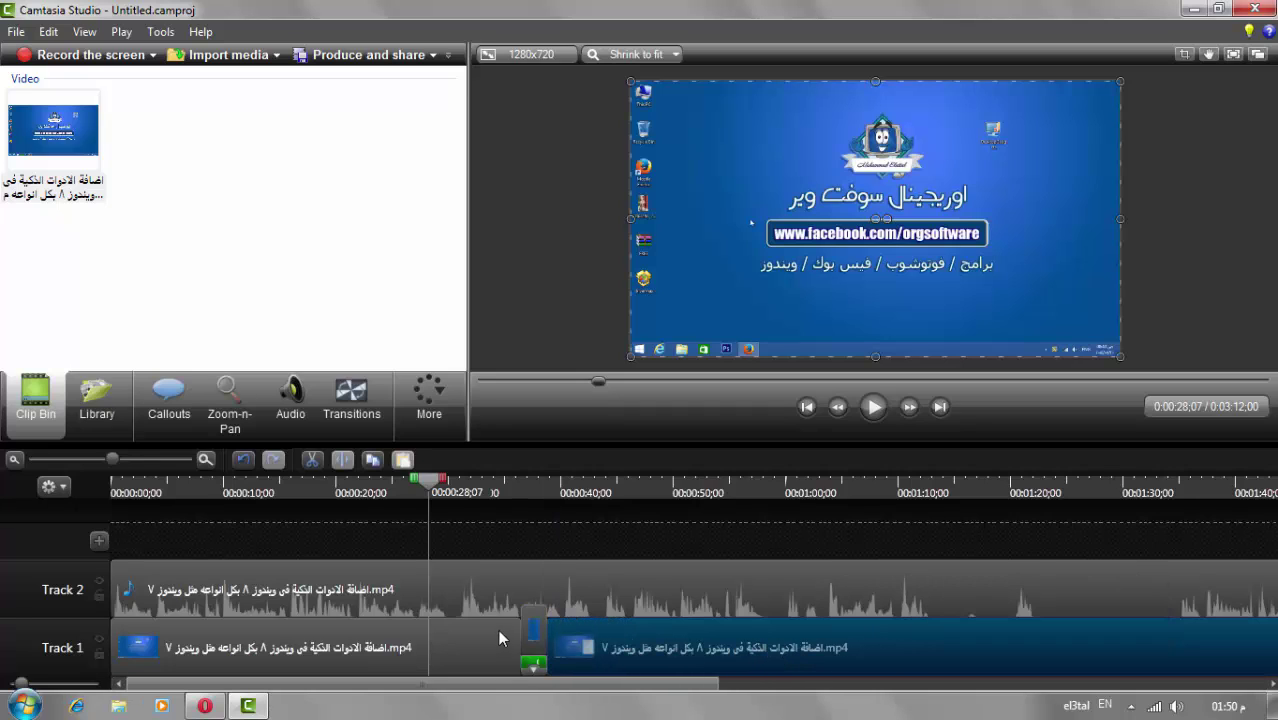
Play the sped-up video over its unchanged audio from 0:00:35;14, and return the playhead to 0:00:34;24.
{"action": "left_click_drag", "start_coordinate": [419, 477], "coordinate": [511, 487]}
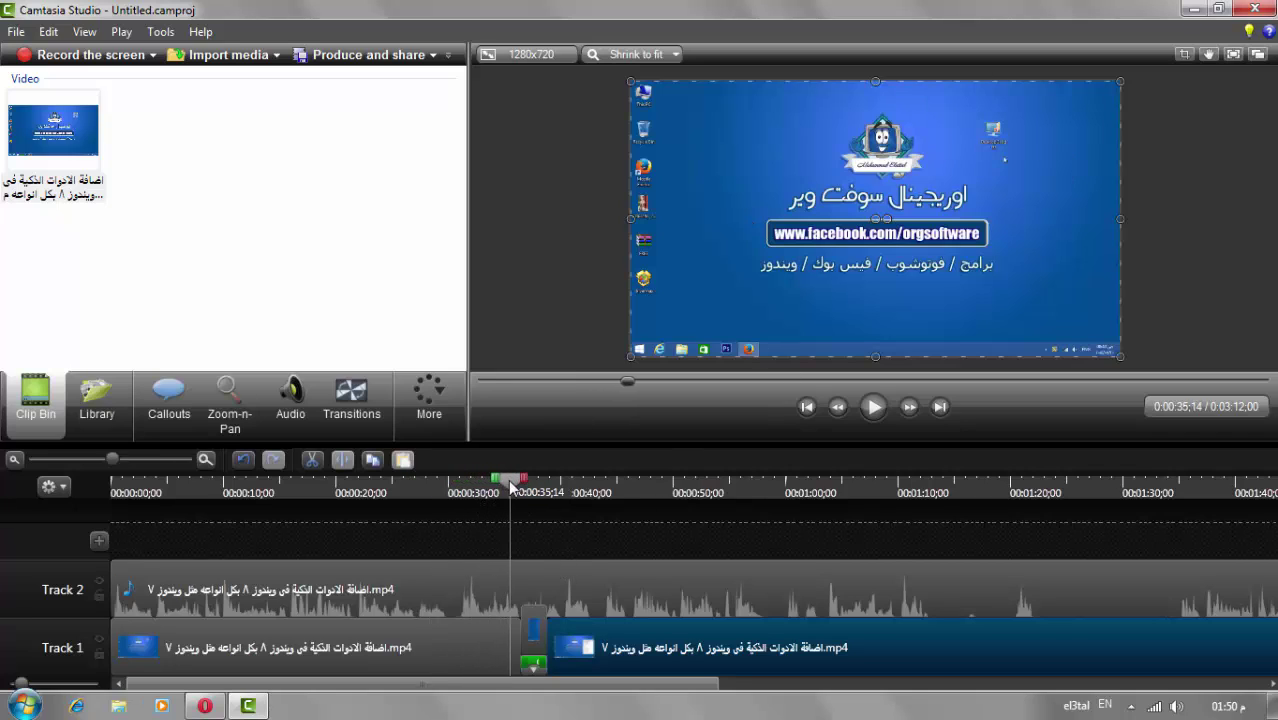
{"action": "left_click", "coordinate": [874, 407]}
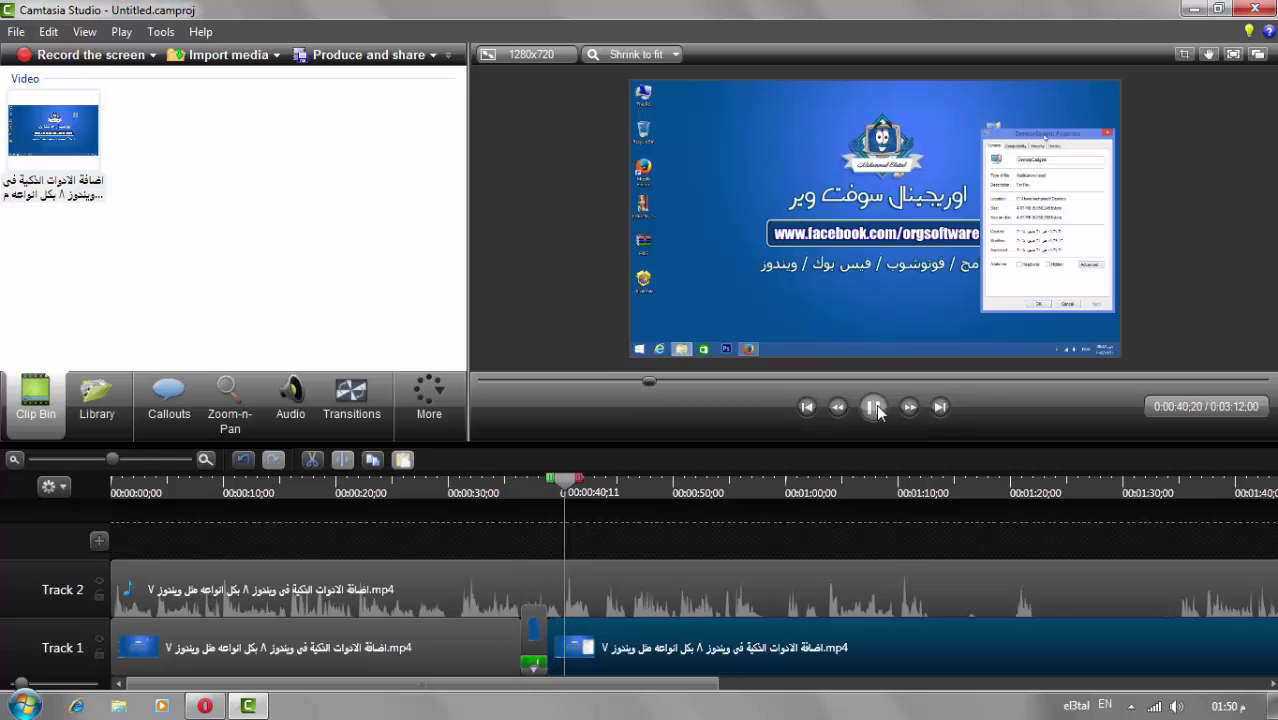
{"action": "left_click", "coordinate": [874, 407]}
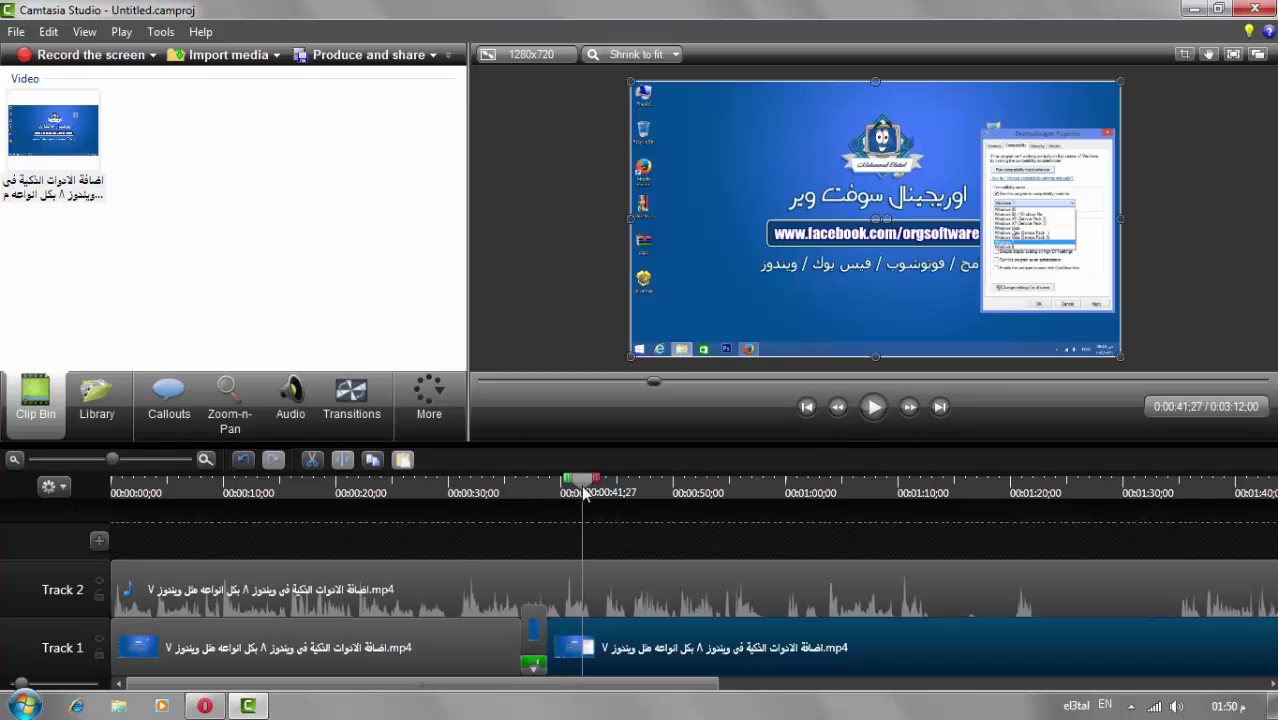
{"action": "left_click_drag", "start_coordinate": [586, 484], "coordinate": [502, 490]}
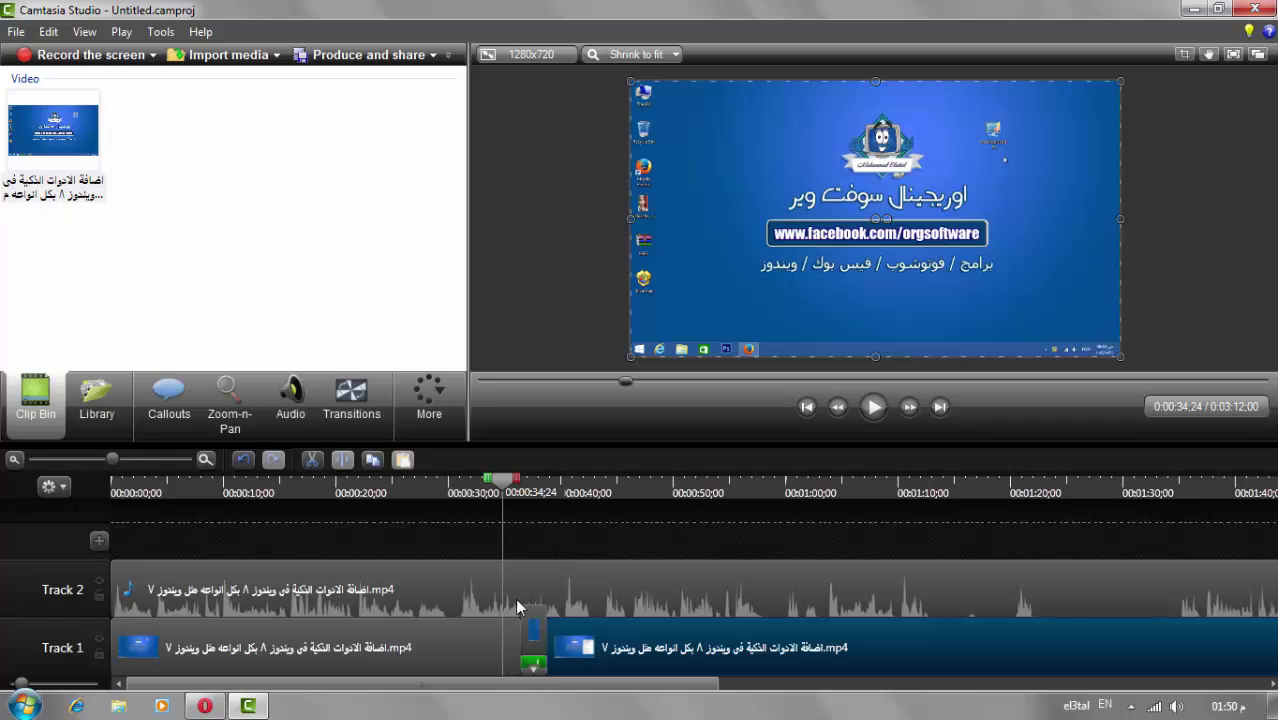
Undo the last segment's move and the middle segment's 400 percent speed change on Track 1.
{"action": "left_click", "coordinate": [243, 460]}
{"action": "left_click", "coordinate": [243, 460]}
Try a clip speed of 40 percent for the middle Track 1 segment, and cancel the speed change.
{"action": "right_click", "coordinate": [570, 655]}
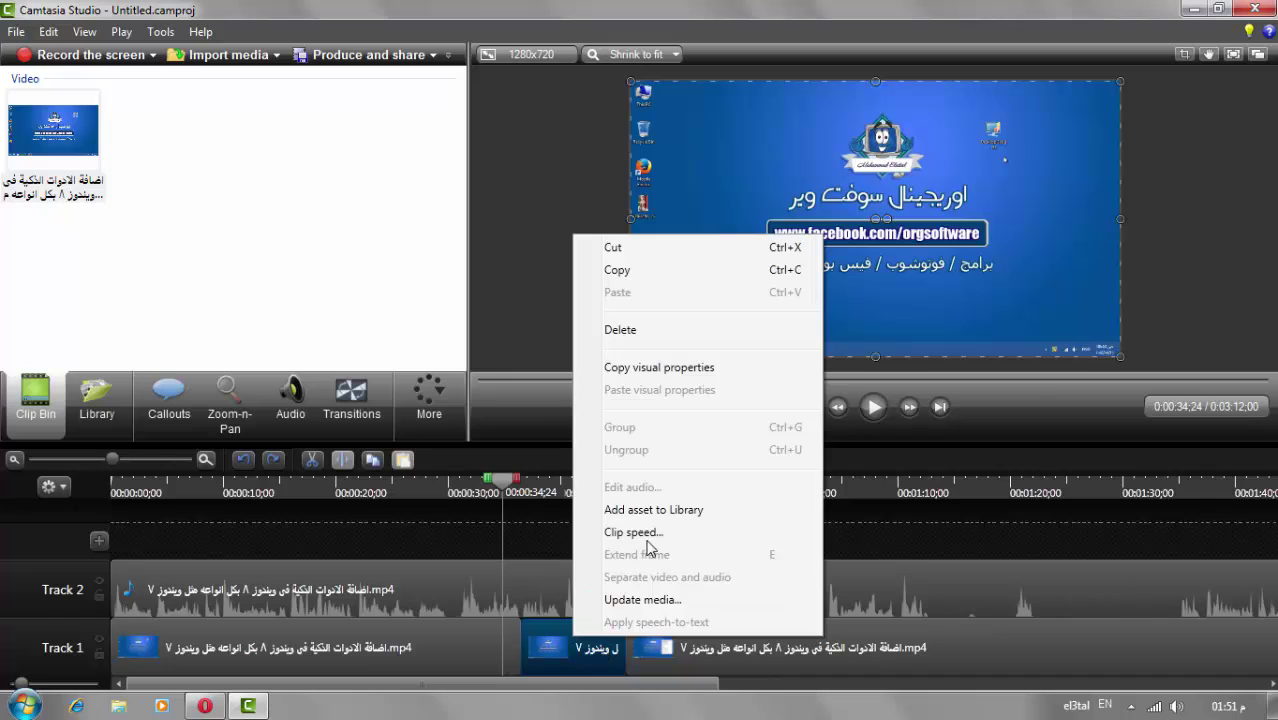
{"action": "left_click", "coordinate": [645, 534]}
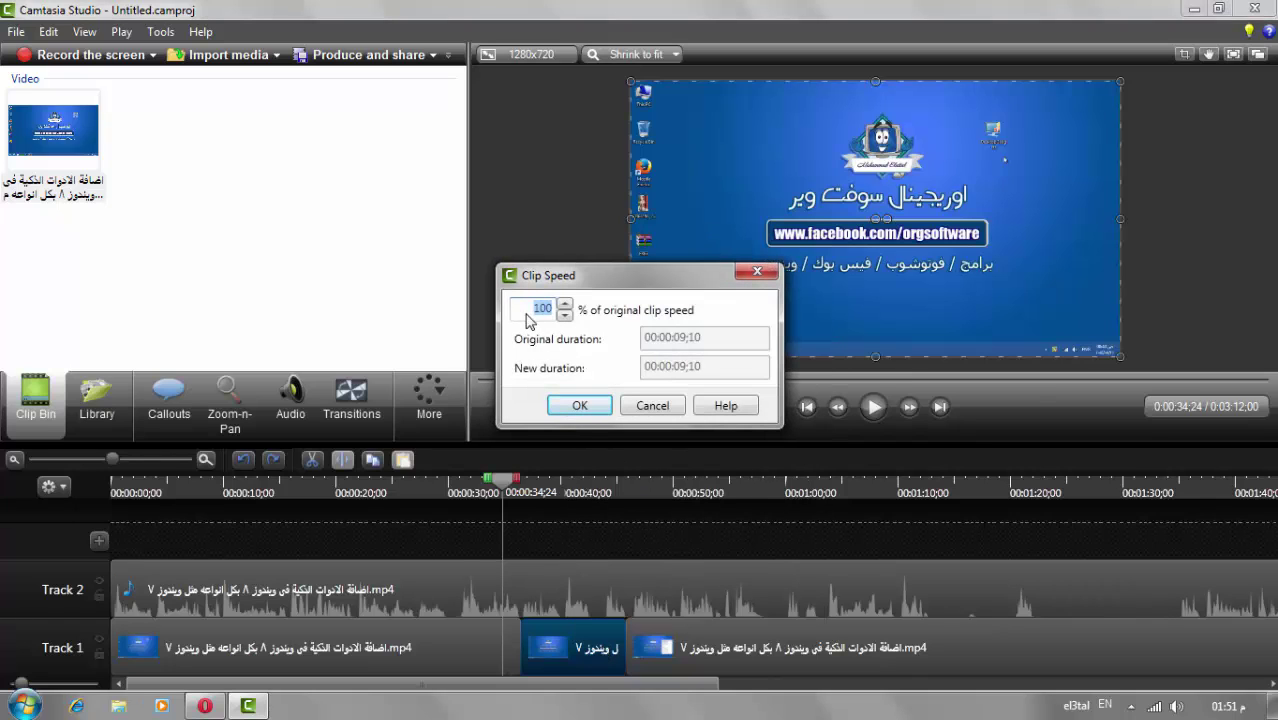
{"action": "key", "text": "BackSpace"}
{"action": "key", "text": "BackSpace"}
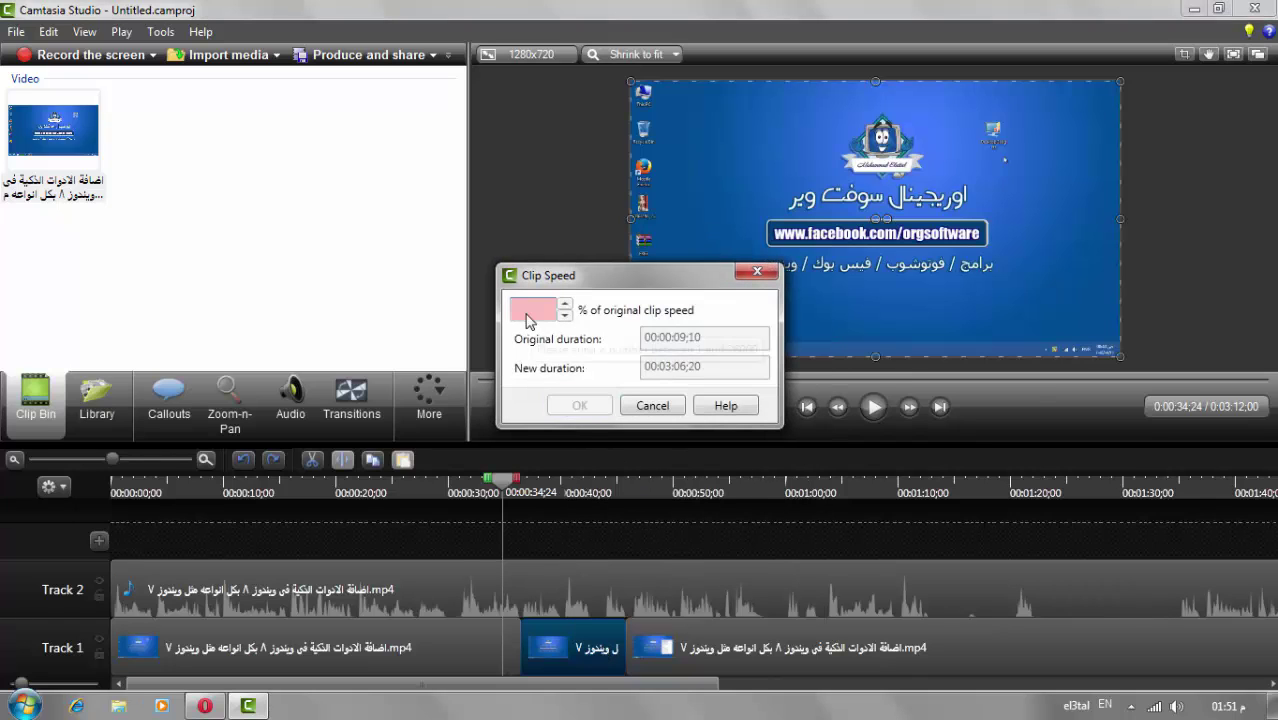
{"action": "type", "text": "40"}
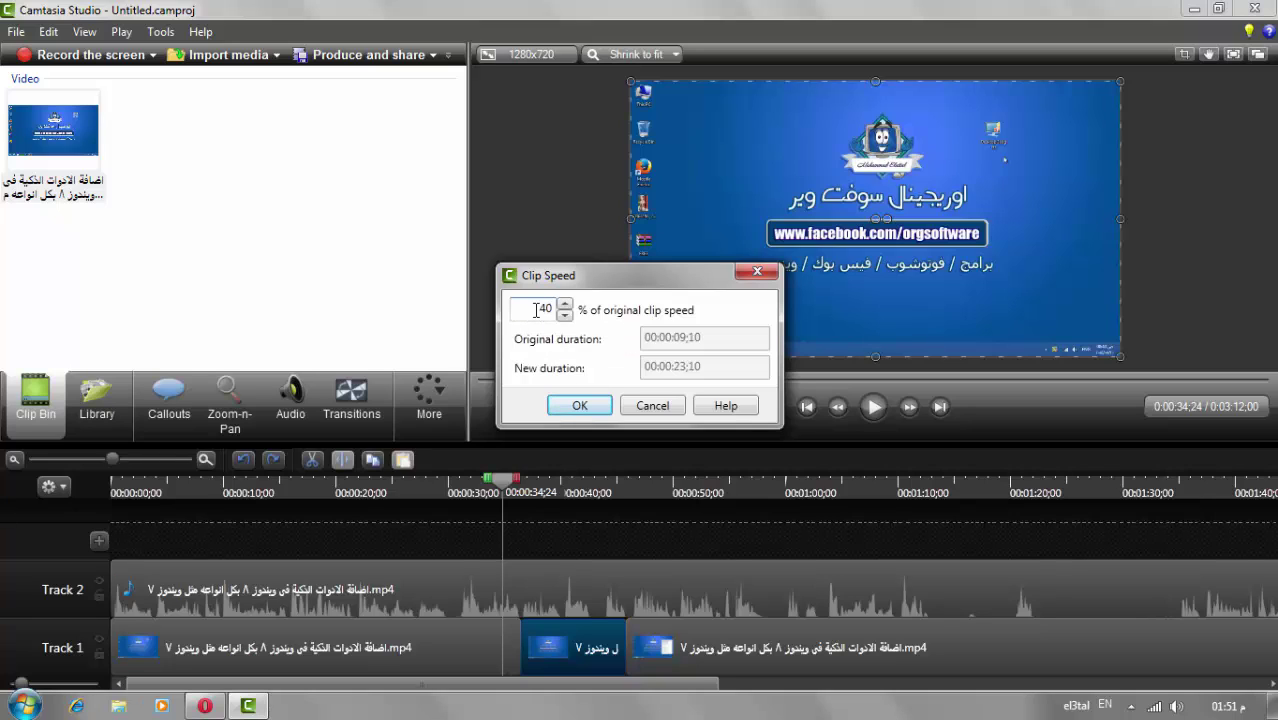
{"action": "left_click_drag", "start_coordinate": [529, 307], "coordinate": [590, 325]}
{"action": "key", "text": "BackSpace"}
{"action": "key", "text": "BackSpace"}
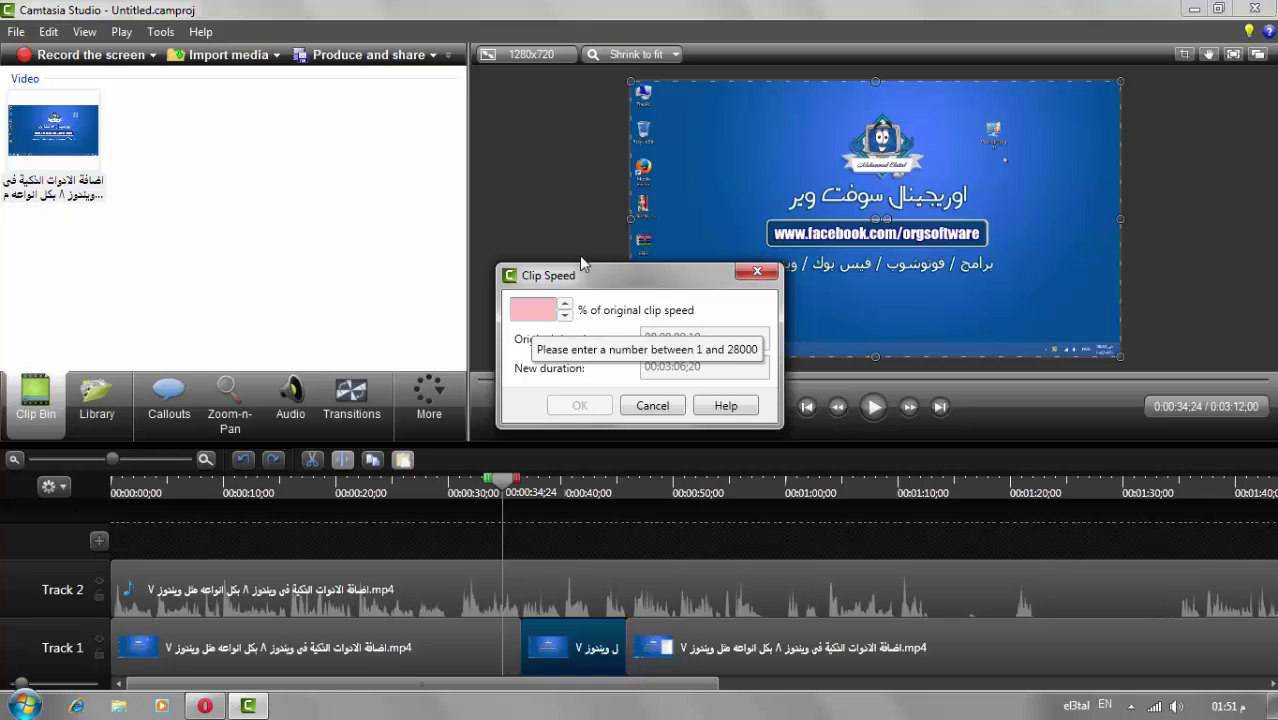
{"action": "left_click", "coordinate": [652, 405]}
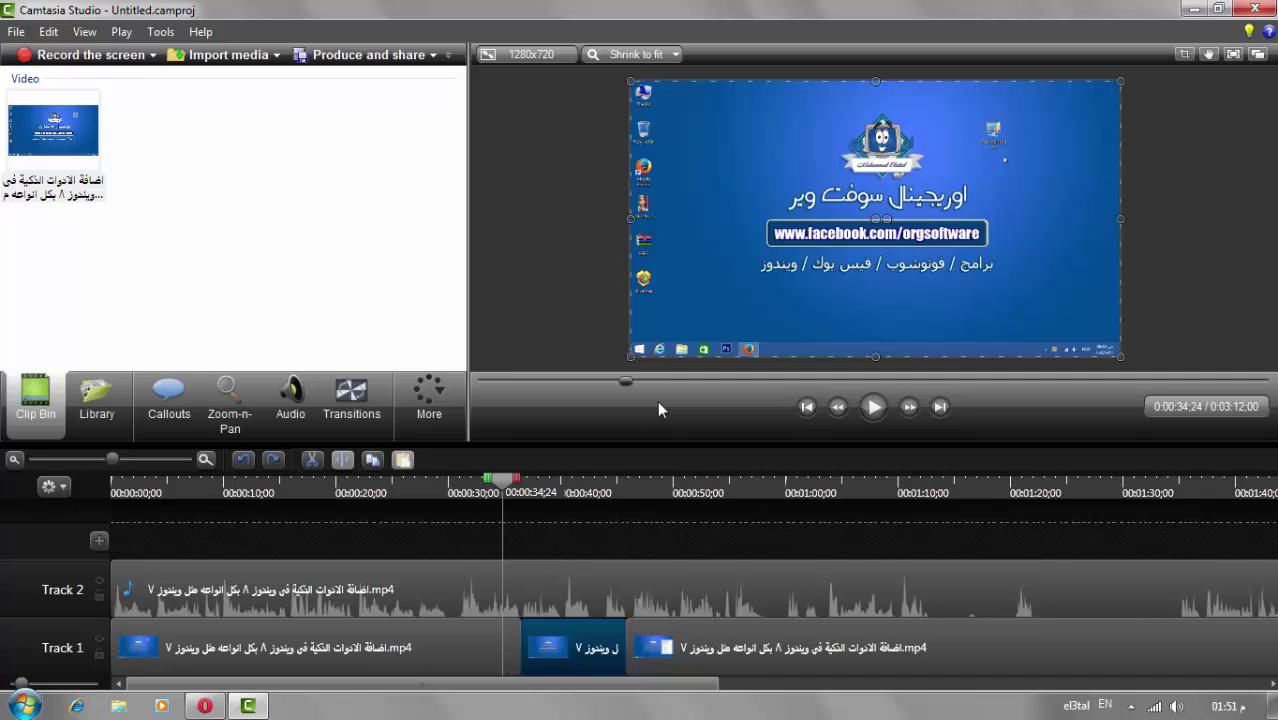
Undo both splits and the audio separation so Track 1 holds one whole video clip with its sound.
{"action": "left_click", "coordinate": [242, 461]}
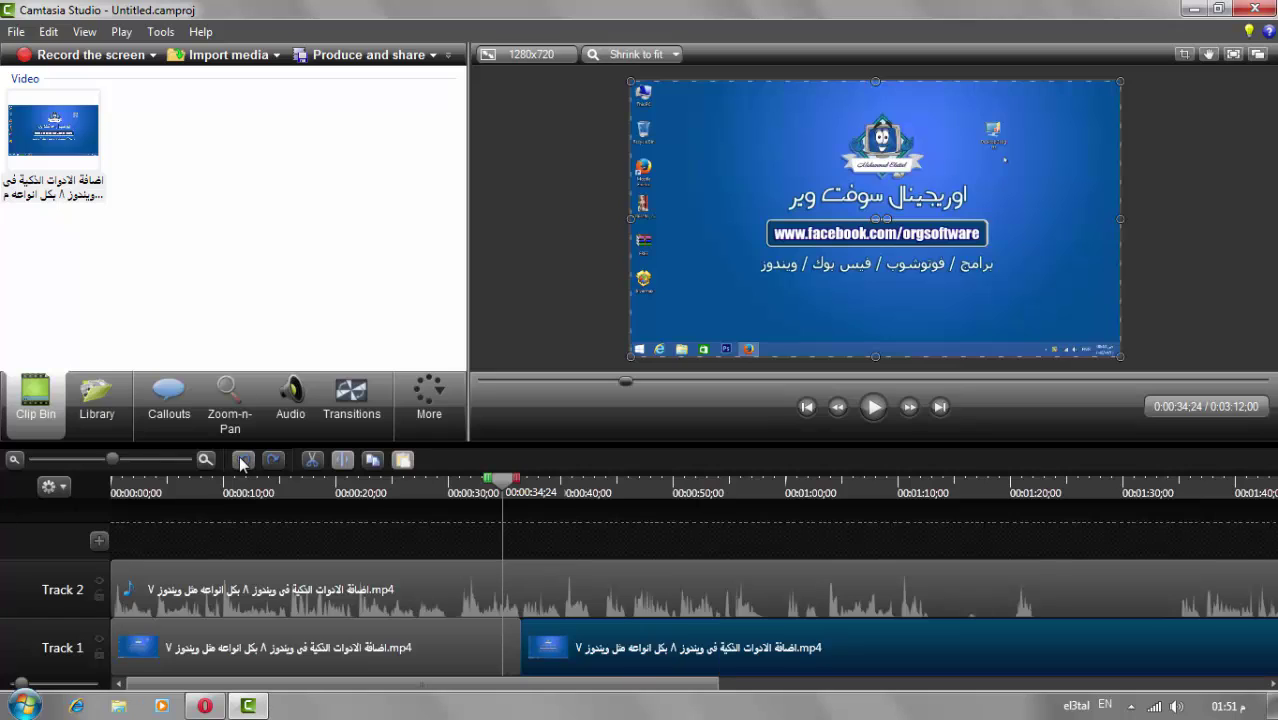
{"action": "left_click", "coordinate": [242, 461]}
{"action": "left_click", "coordinate": [242, 461]}
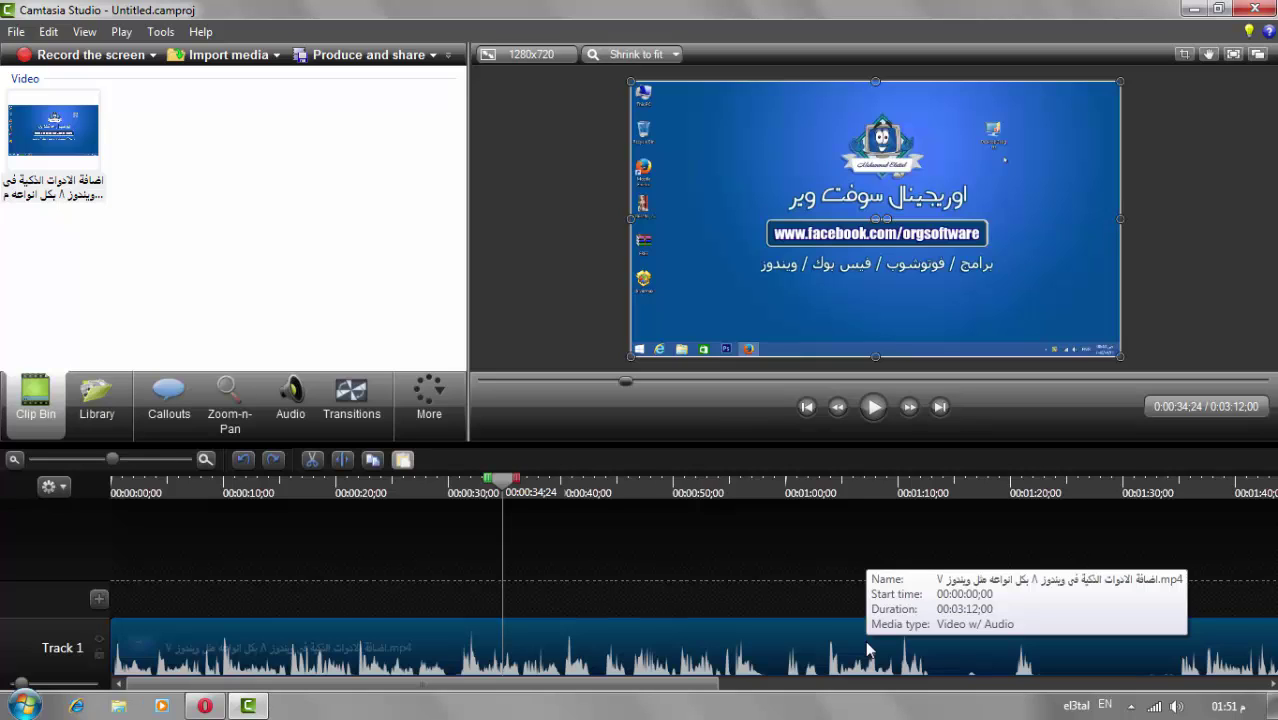
Separate the Track 1 clip's video and audio, and delete the audio clip from Track 2.
{"action": "right_click", "coordinate": [747, 650]}
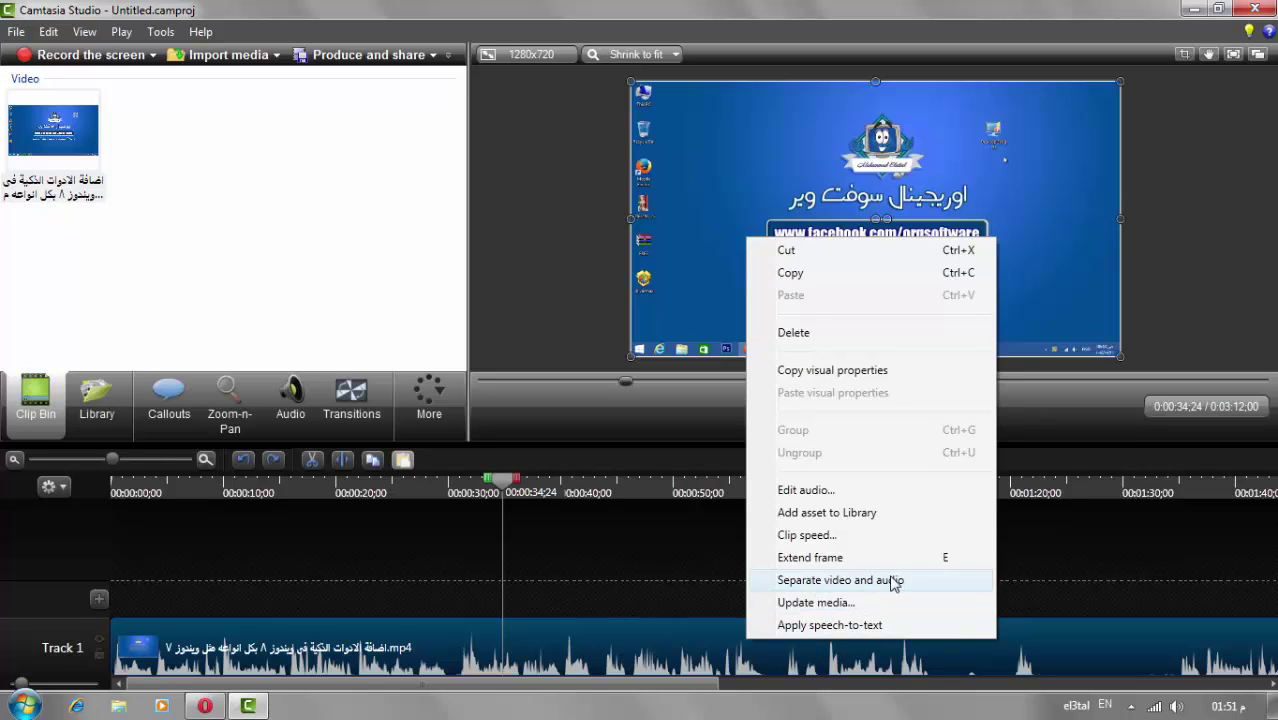
{"action": "left_click", "coordinate": [782, 584]}
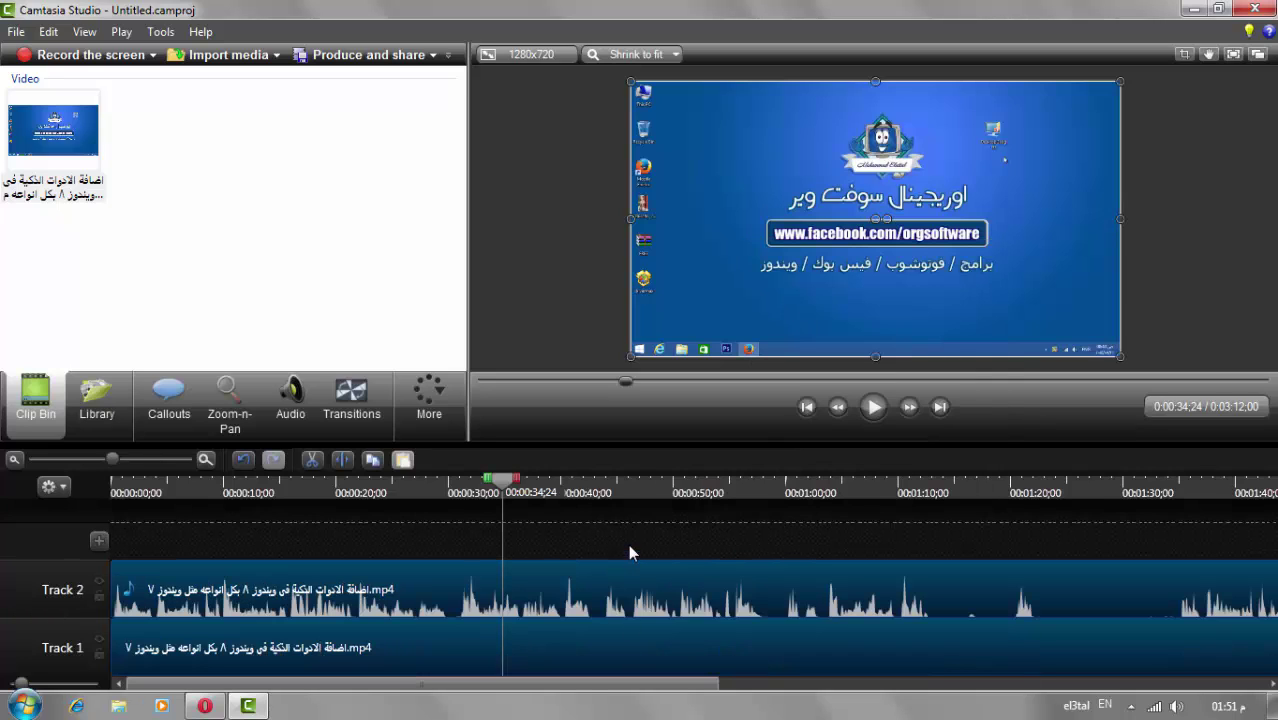
{"action": "left_click", "coordinate": [752, 605]}
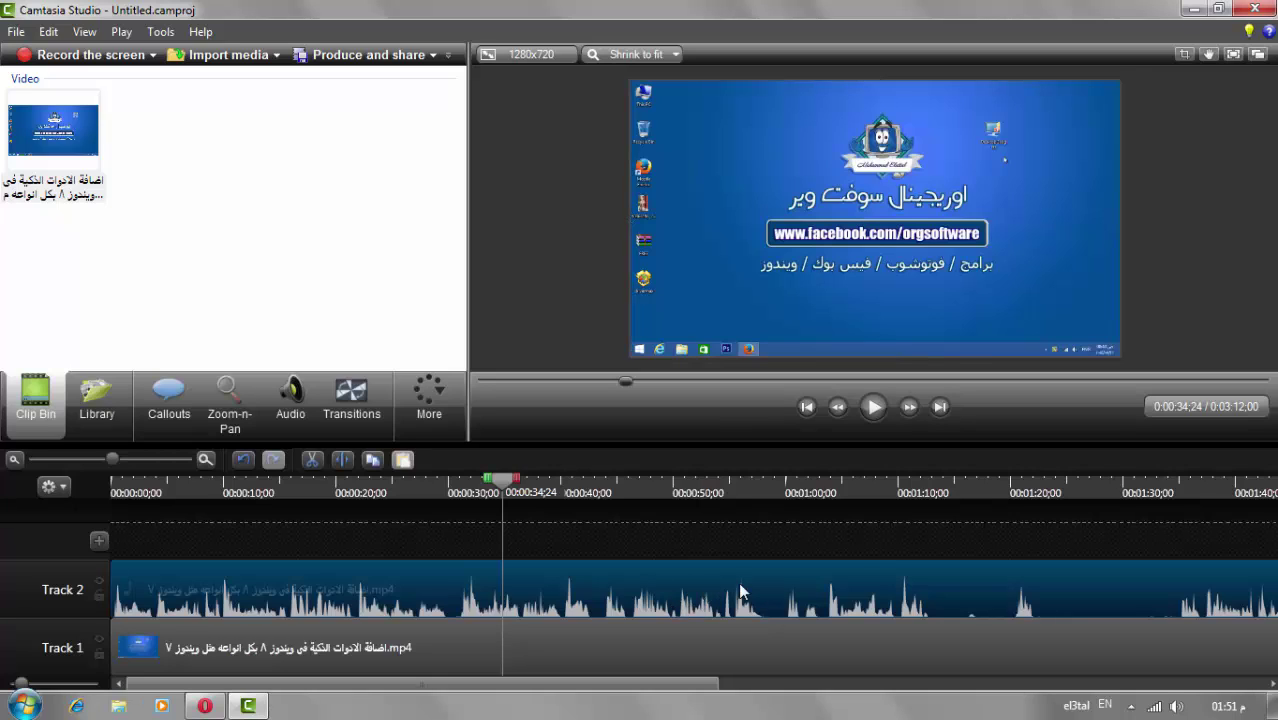
{"action": "key", "text": "Delete"}
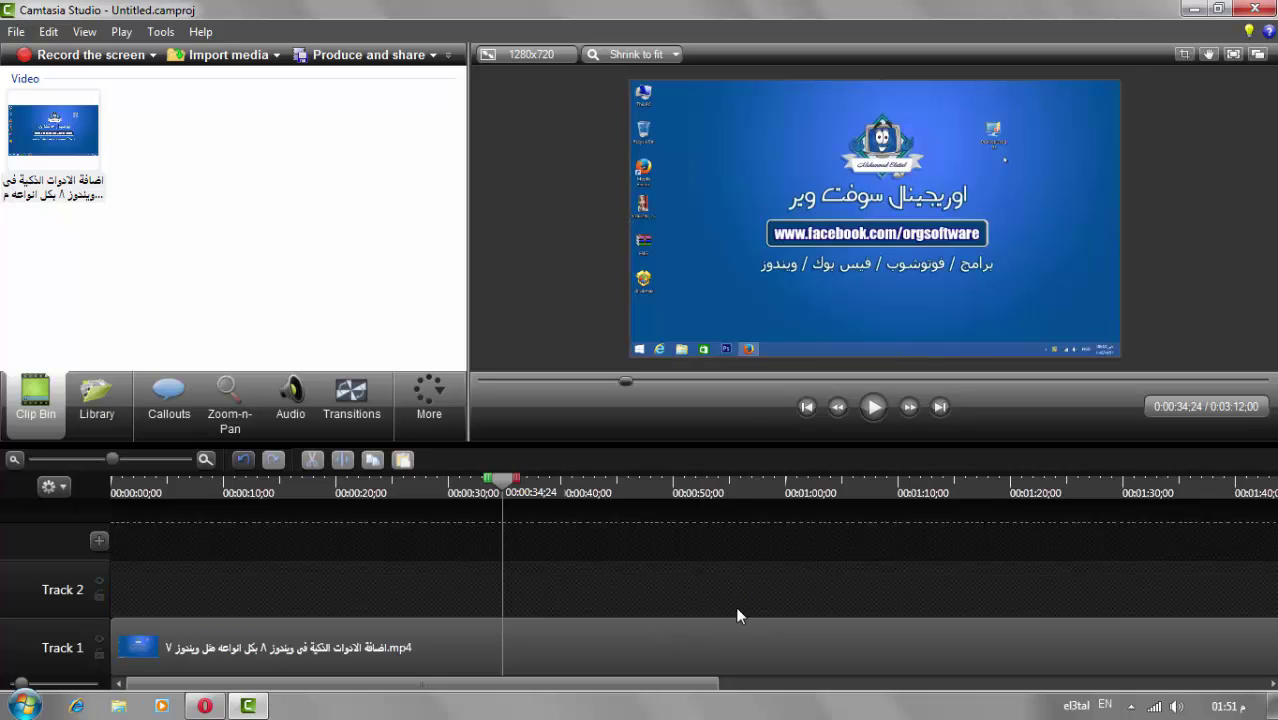
Play the Track 1 video without its audio around 0:01:12, and return the playhead to 0:00:00;00.
{"action": "left_click", "coordinate": [636, 652]}
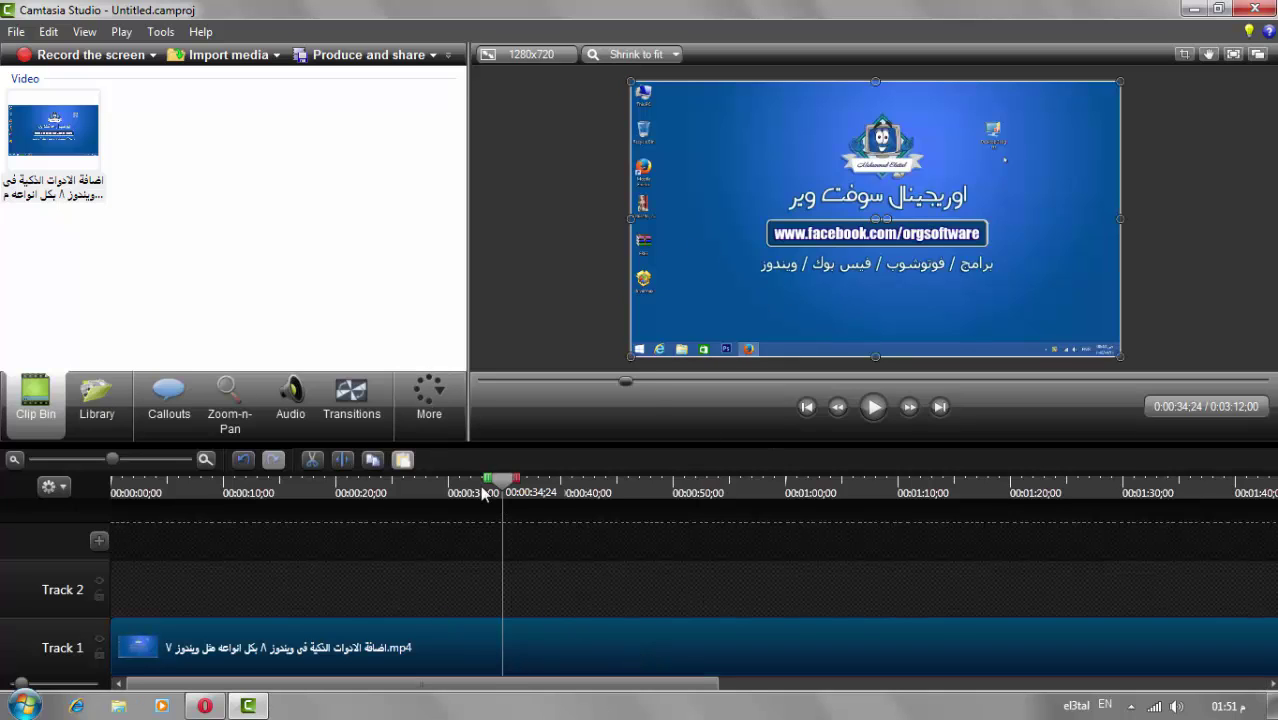
{"action": "left_click_drag", "start_coordinate": [483, 493], "coordinate": [354, 493]}
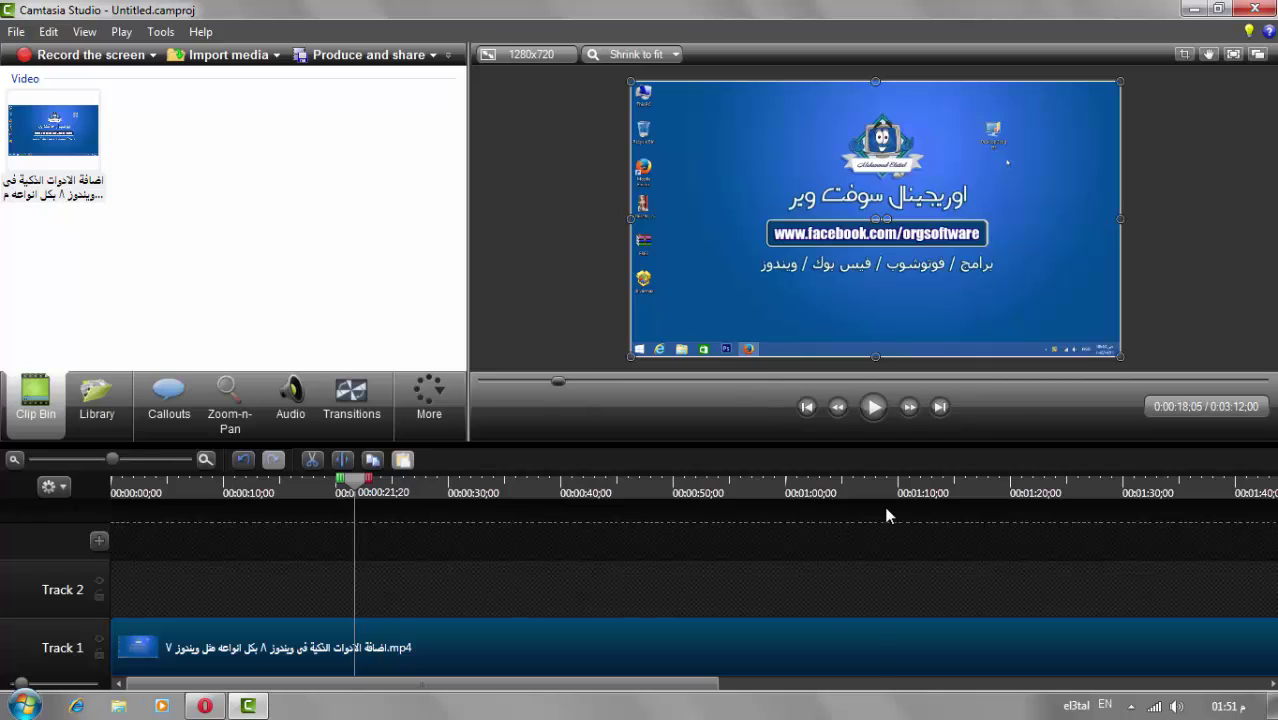
{"action": "left_click", "coordinate": [886, 514]}
{"action": "left_click", "coordinate": [872, 410]}
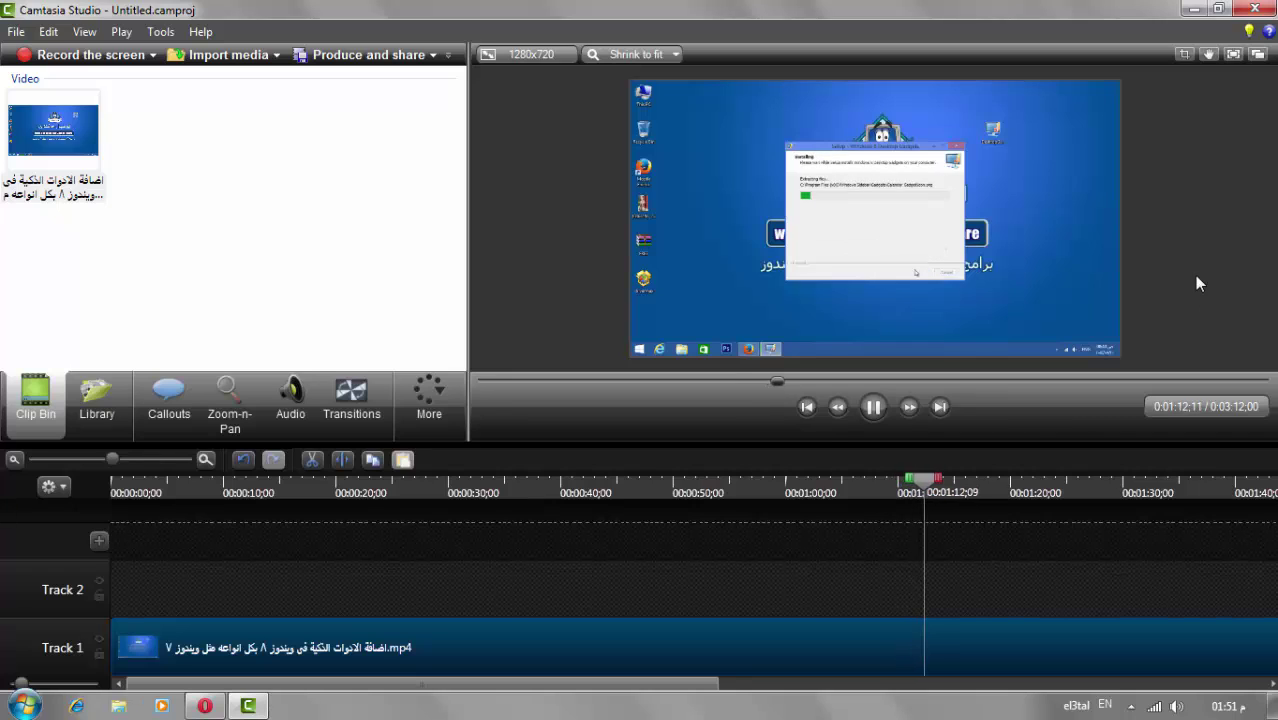
{"action": "left_click", "coordinate": [872, 406]}
{"action": "left_click_drag", "start_coordinate": [957, 483], "coordinate": [85, 610]}
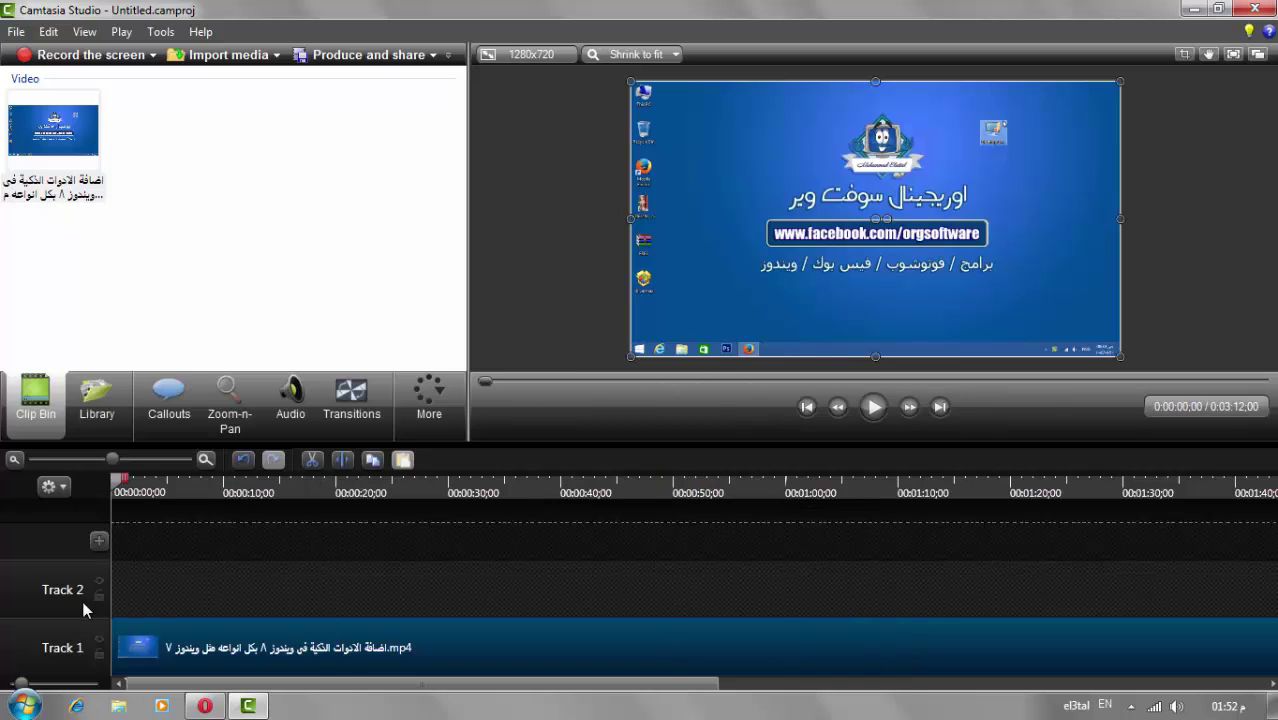
Record a short microphone voice narration over the video from the start of the timeline, and stop the recording.
{"action": "left_click", "coordinate": [429, 397]}
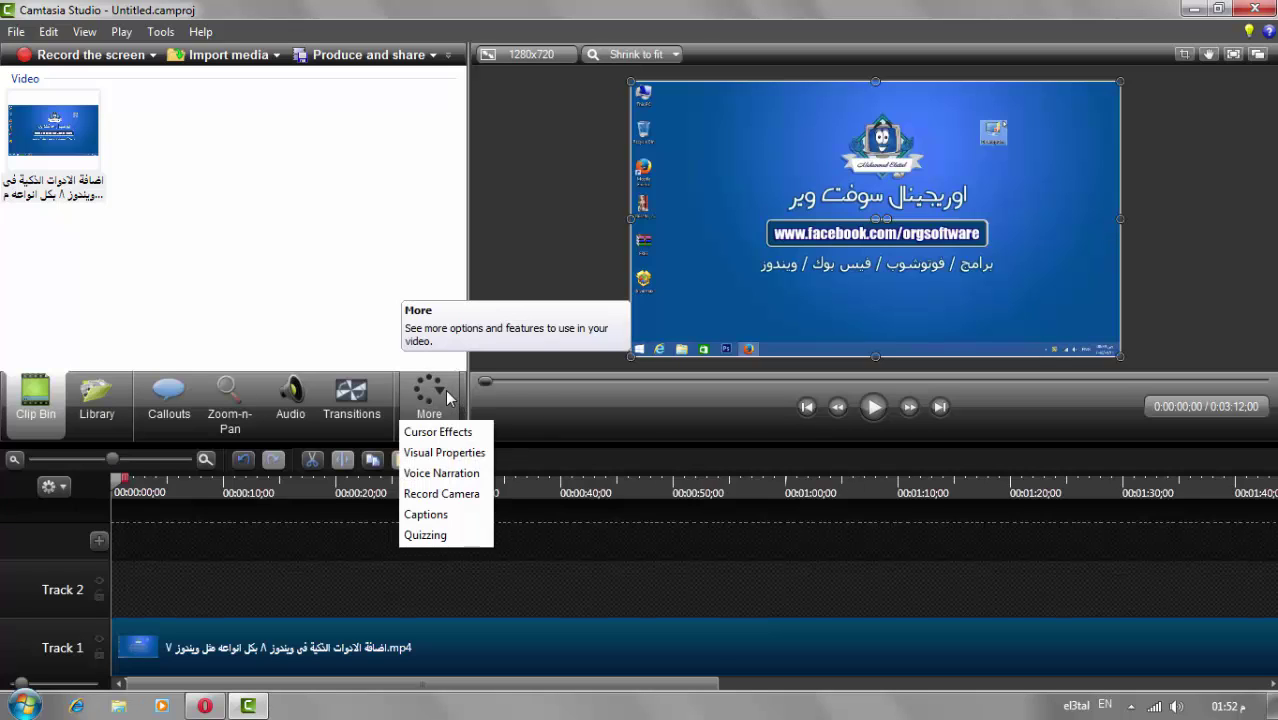
{"action": "left_click", "coordinate": [446, 474]}
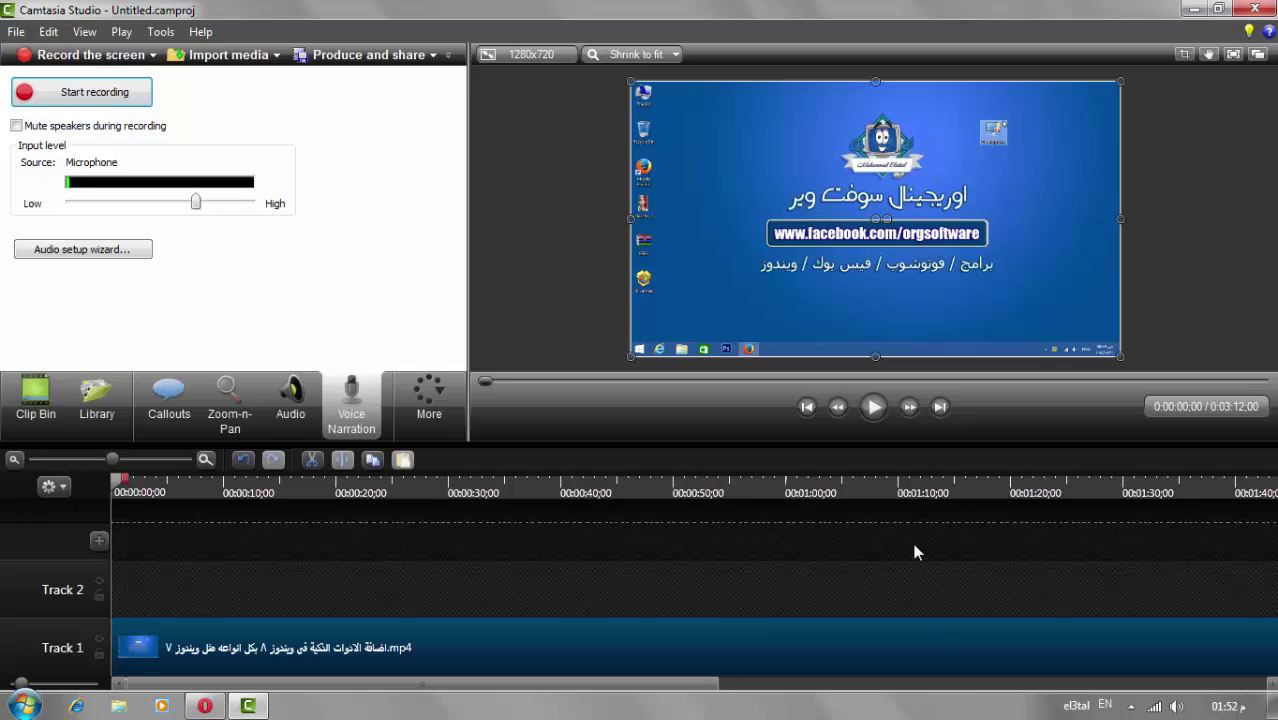
{"action": "left_click", "coordinate": [85, 104]}
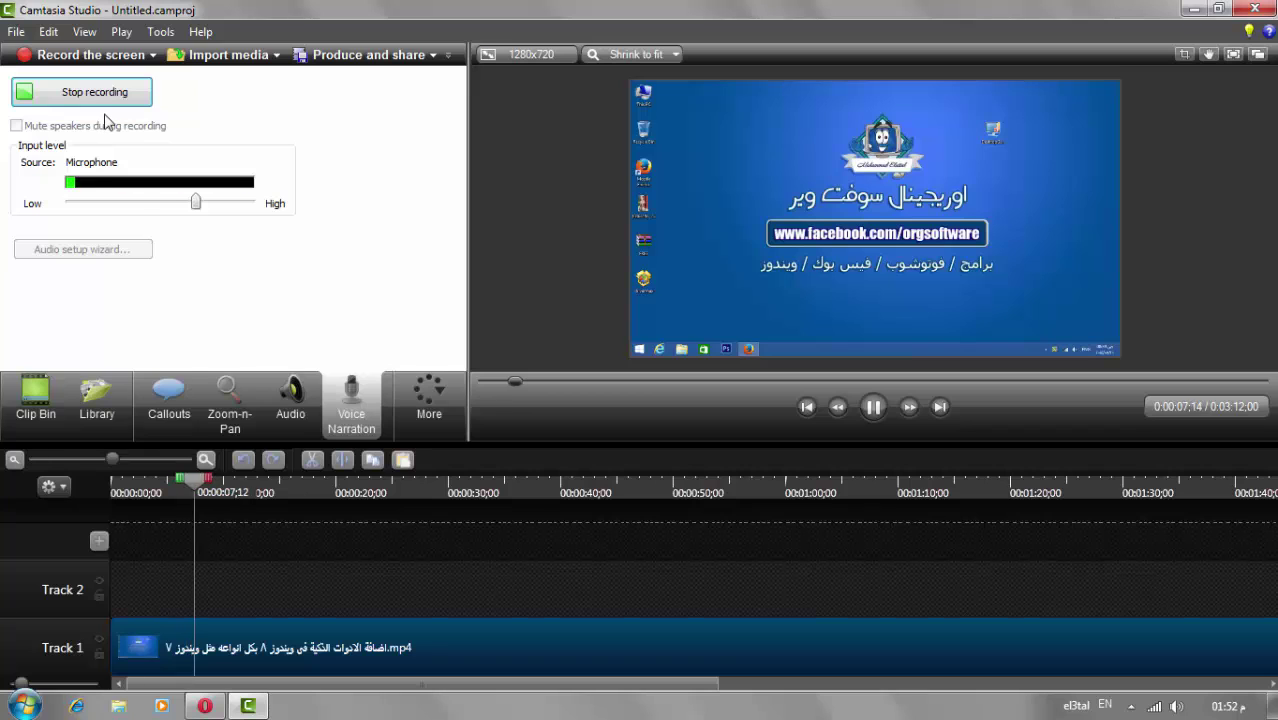
{"action": "left_click", "coordinate": [97, 103]}
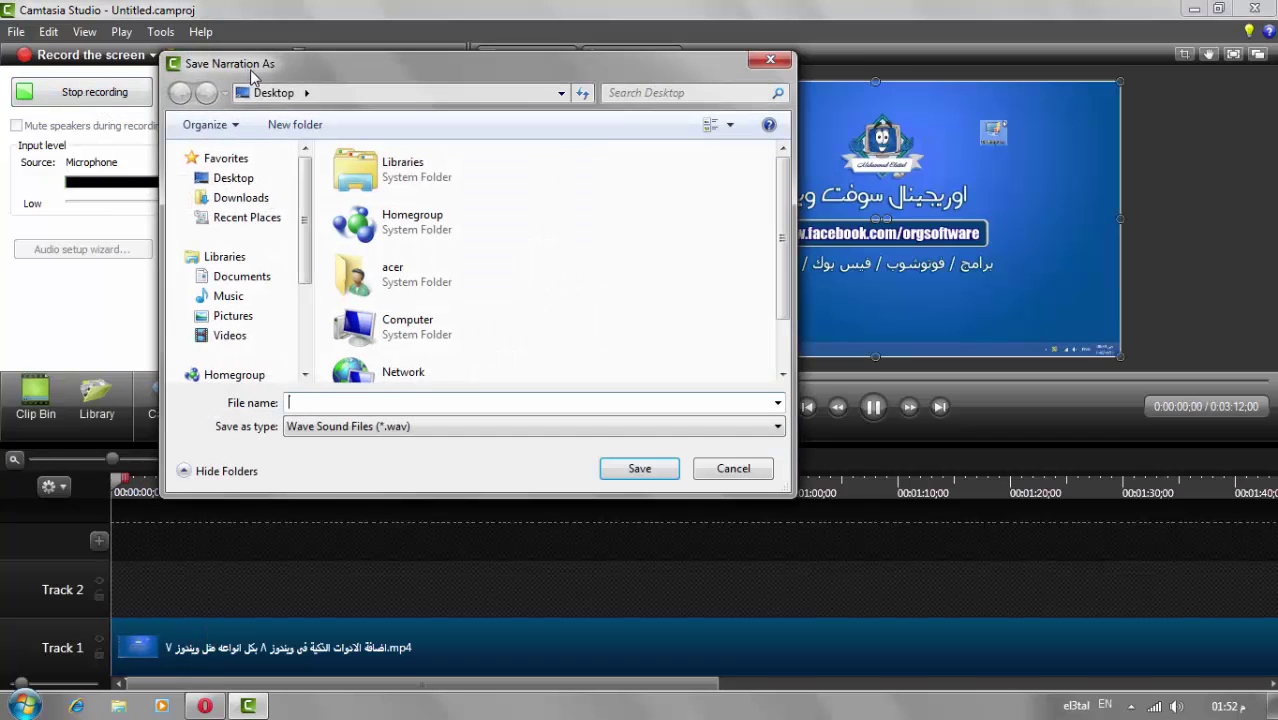
Save the recorded narration on the Desktop as a Wave sound file named 0000.
{"action": "left_click_drag", "start_coordinate": [252, 75], "coordinate": [404, 85]}
{"action": "left_click", "coordinate": [380, 188]}
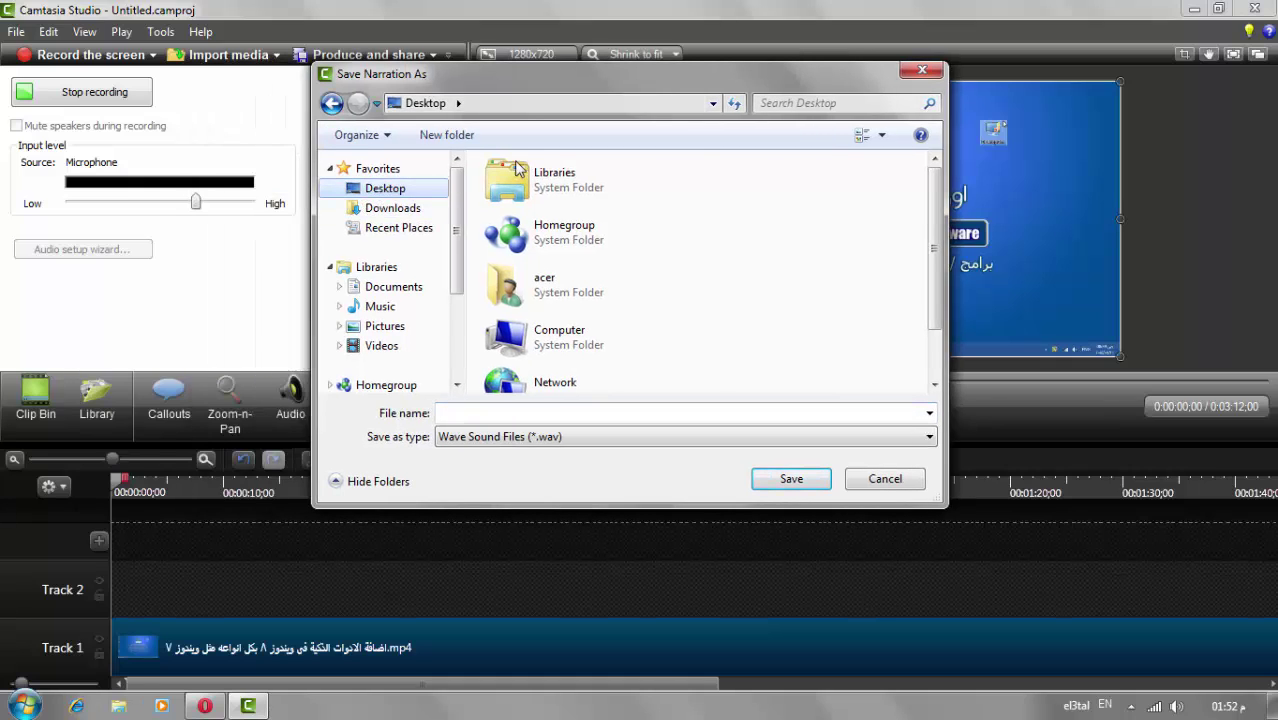
{"action": "left_click", "coordinate": [580, 418]}
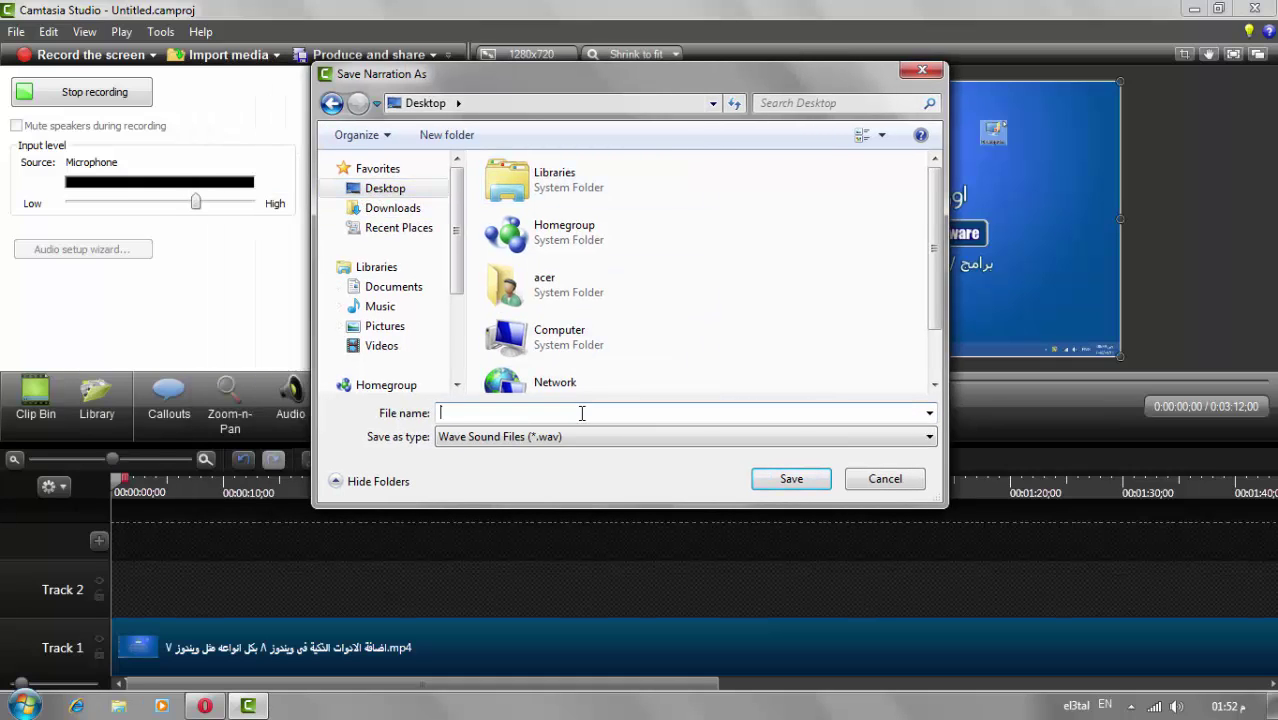
{"action": "type", "text": "0000"}
{"action": "left_click", "coordinate": [800, 488]}
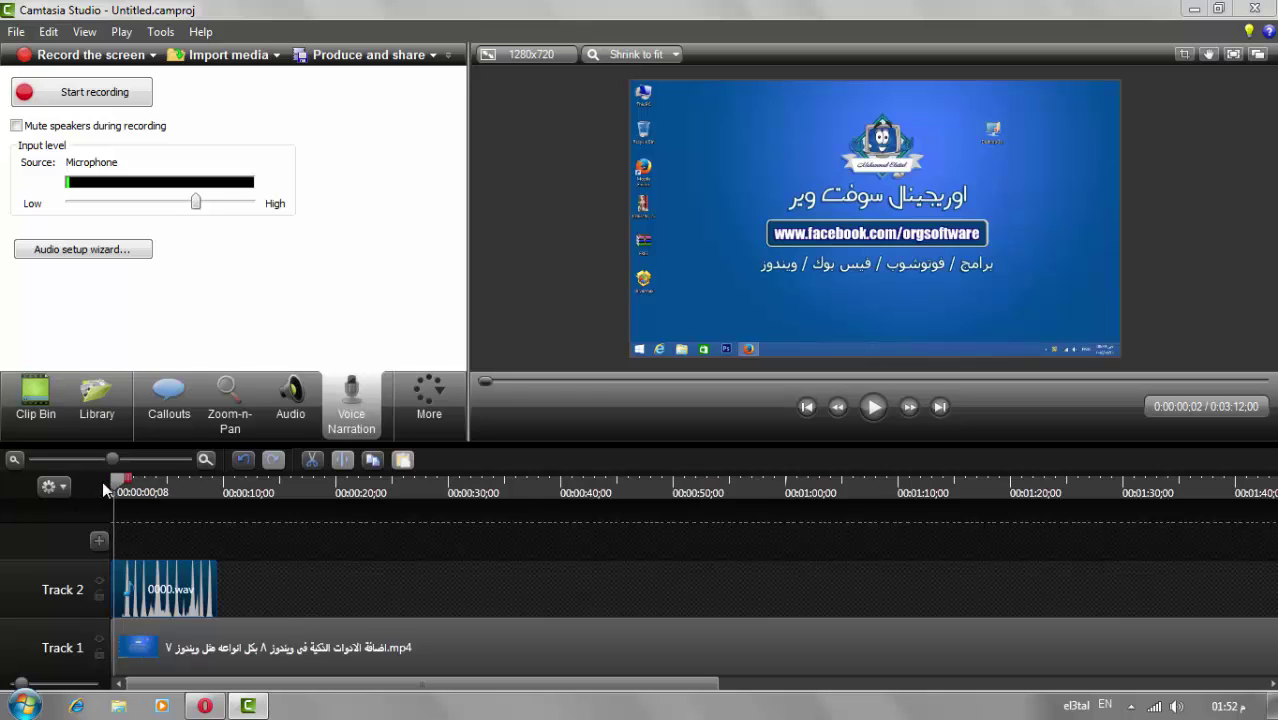
Scrub through the timeline to 0:00:46;03 to review the narration against the video, and return the playhead to 0:00:00;00.
{"action": "left_click_drag", "start_coordinate": [110, 485], "coordinate": [165, 485]}
{"action": "left_click_drag", "start_coordinate": [340, 512], "coordinate": [418, 582]}
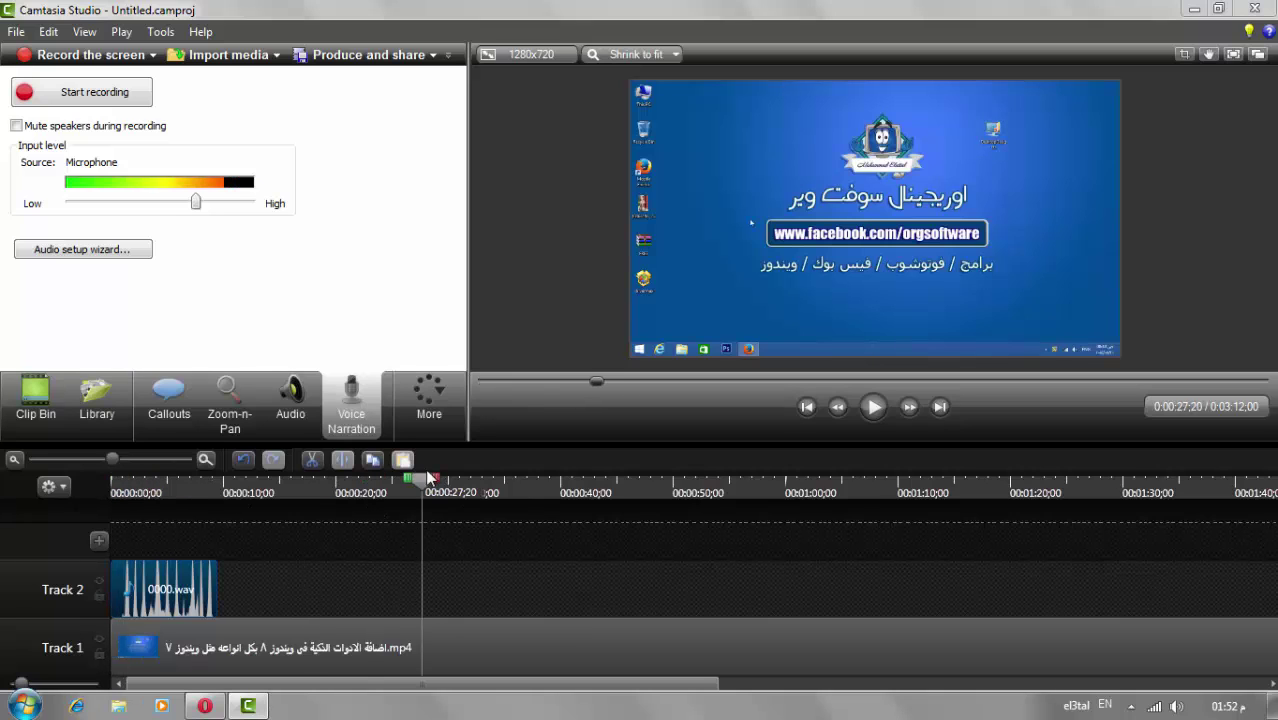
{"action": "left_click_drag", "start_coordinate": [428, 478], "coordinate": [632, 575]}
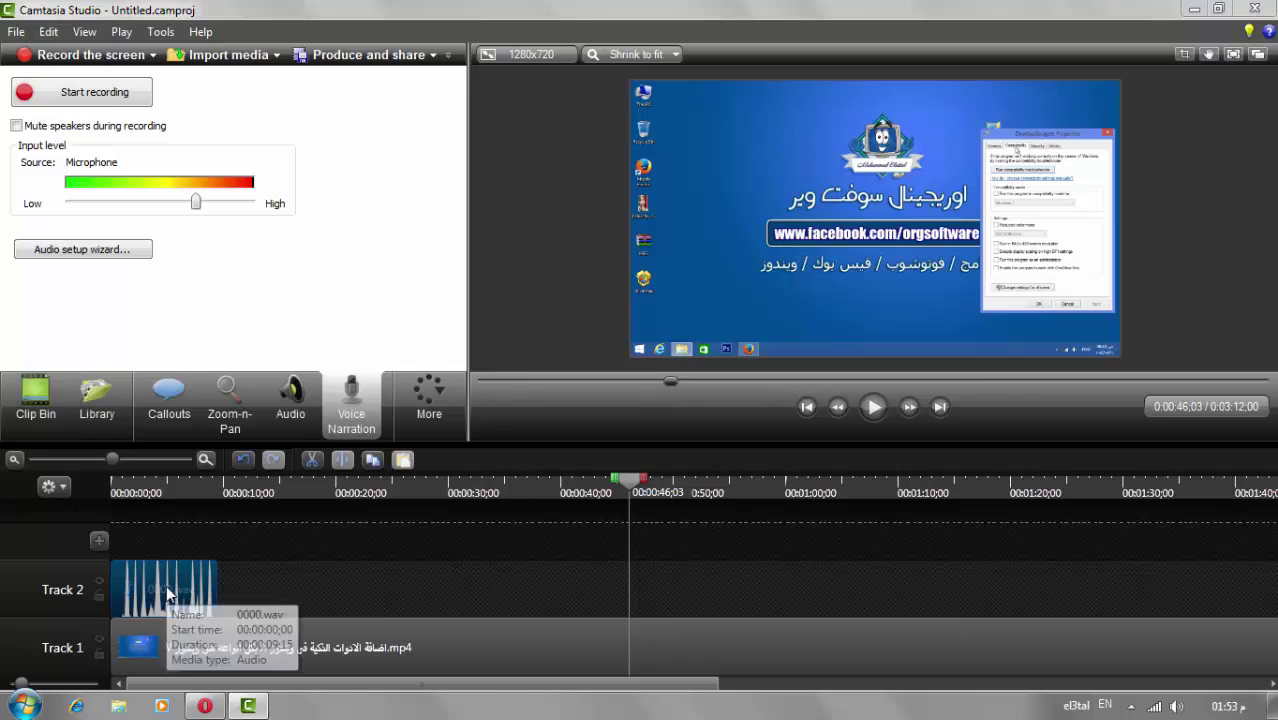
{"action": "left_click_drag", "start_coordinate": [167, 593], "coordinate": [150, 614]}
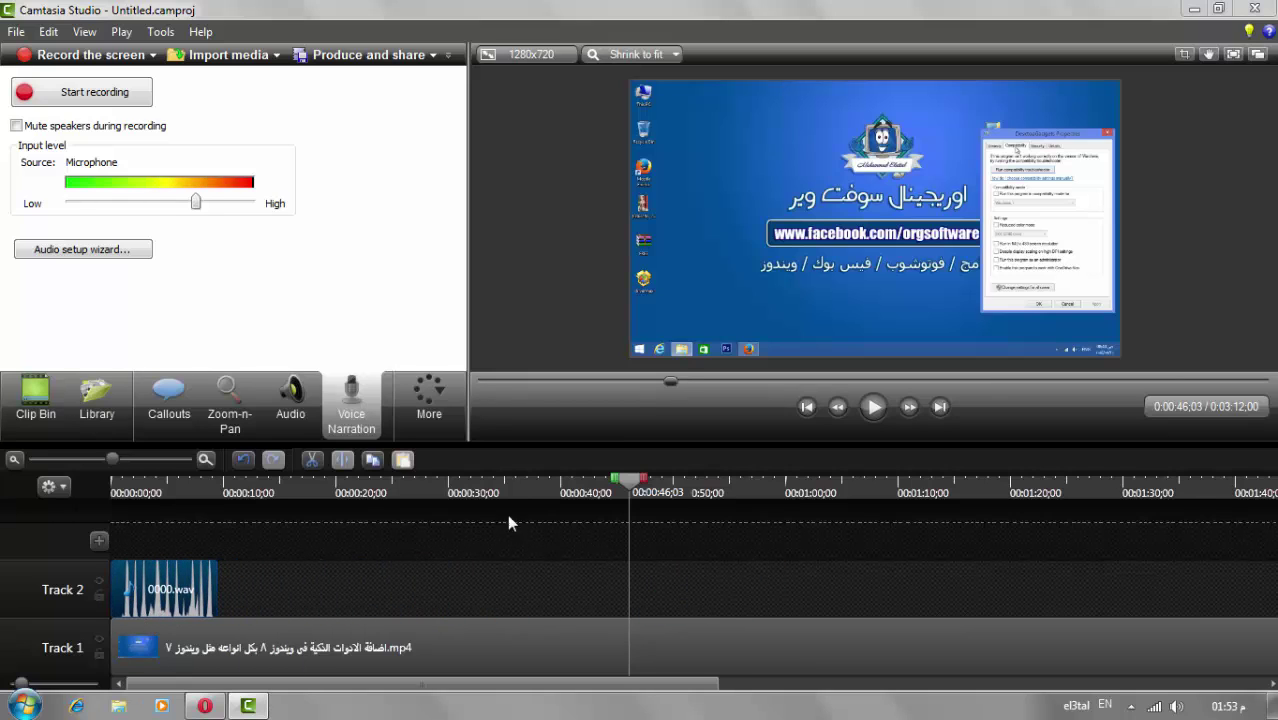
{"action": "left_click", "coordinate": [116, 488]}
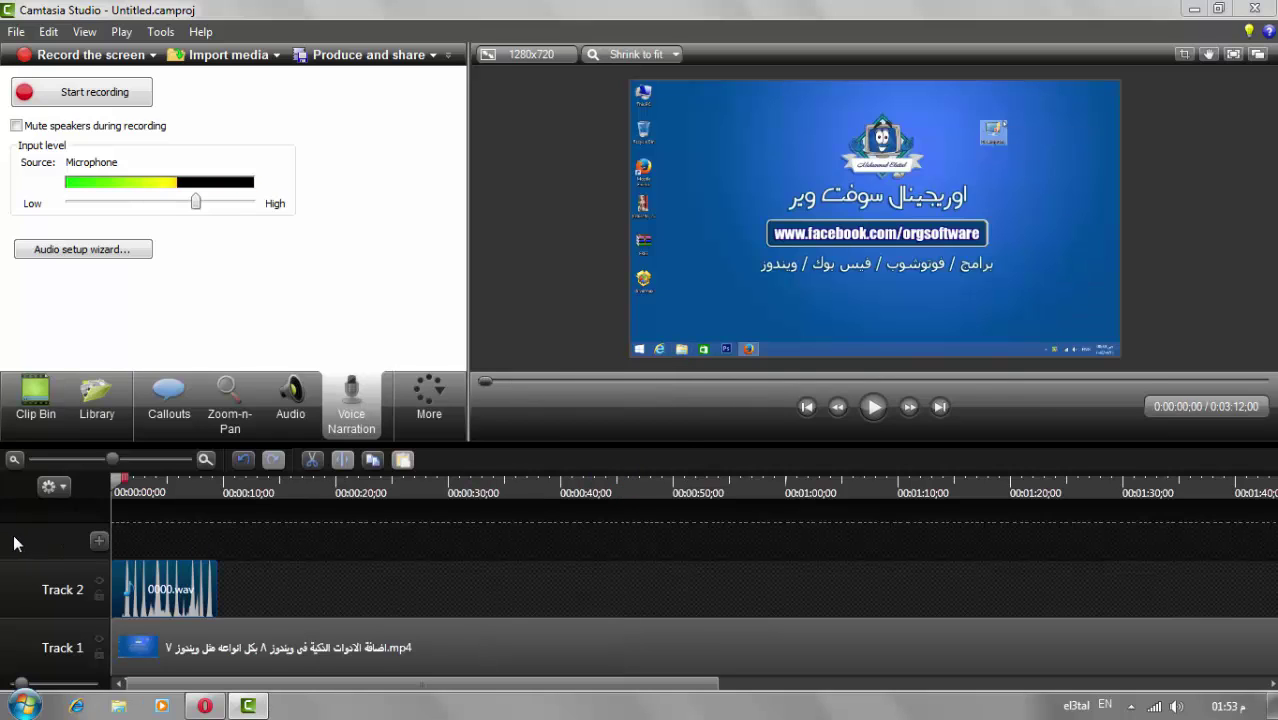
{"action": "left_click", "coordinate": [520, 651]}
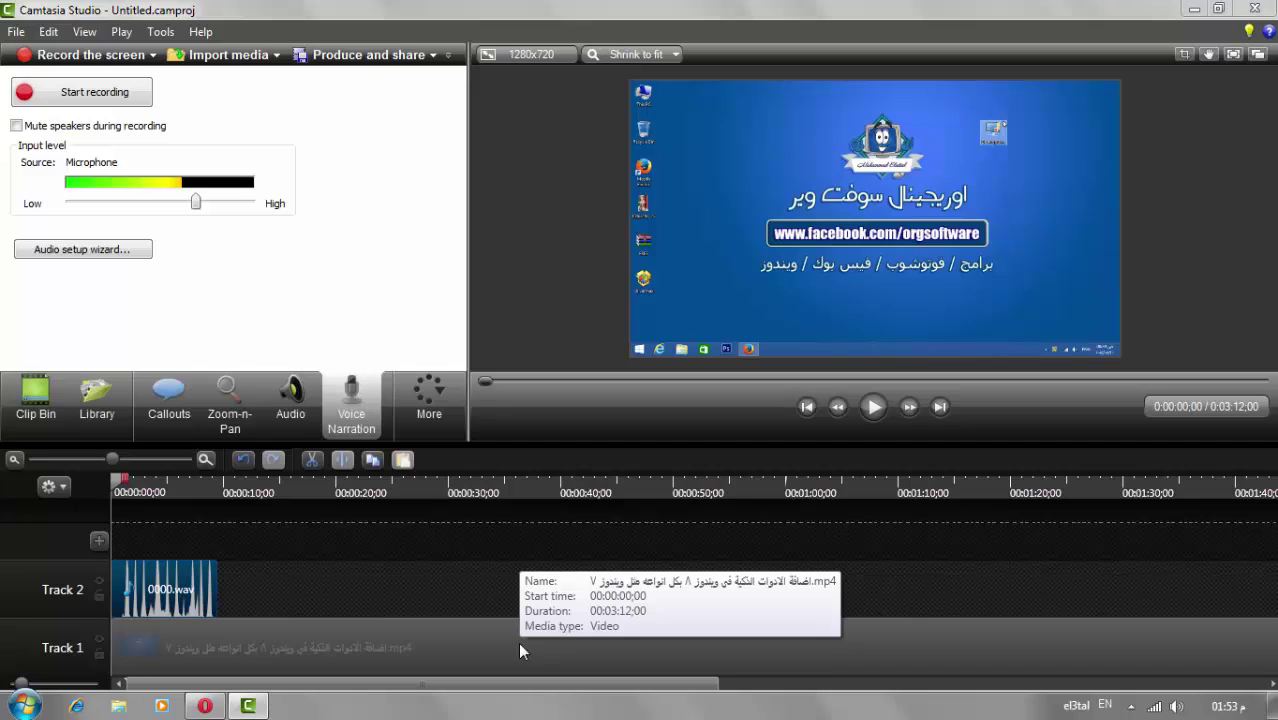
{"action": "left_click_drag", "start_coordinate": [518, 642], "coordinate": [458, 633]}
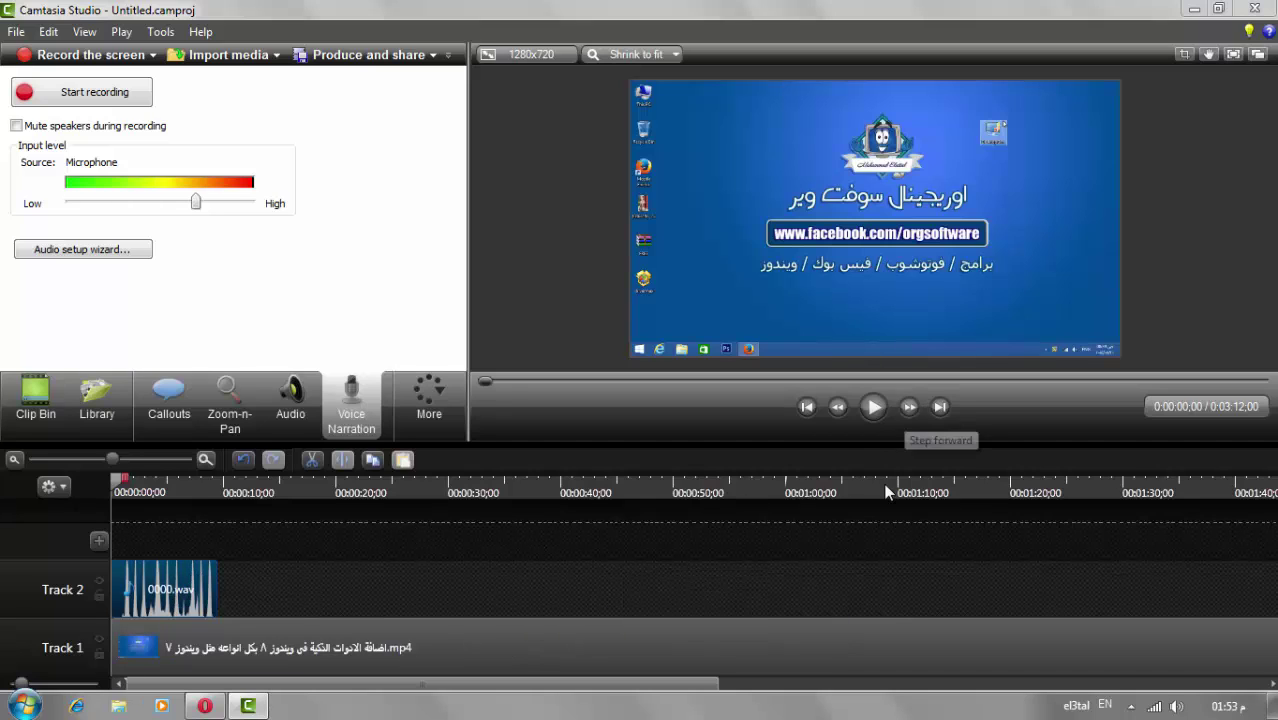
Check the system volume, play the video with the narration up to 0:00:06;23, and return the playhead to the start.
{"action": "left_click", "coordinate": [1176, 706]}
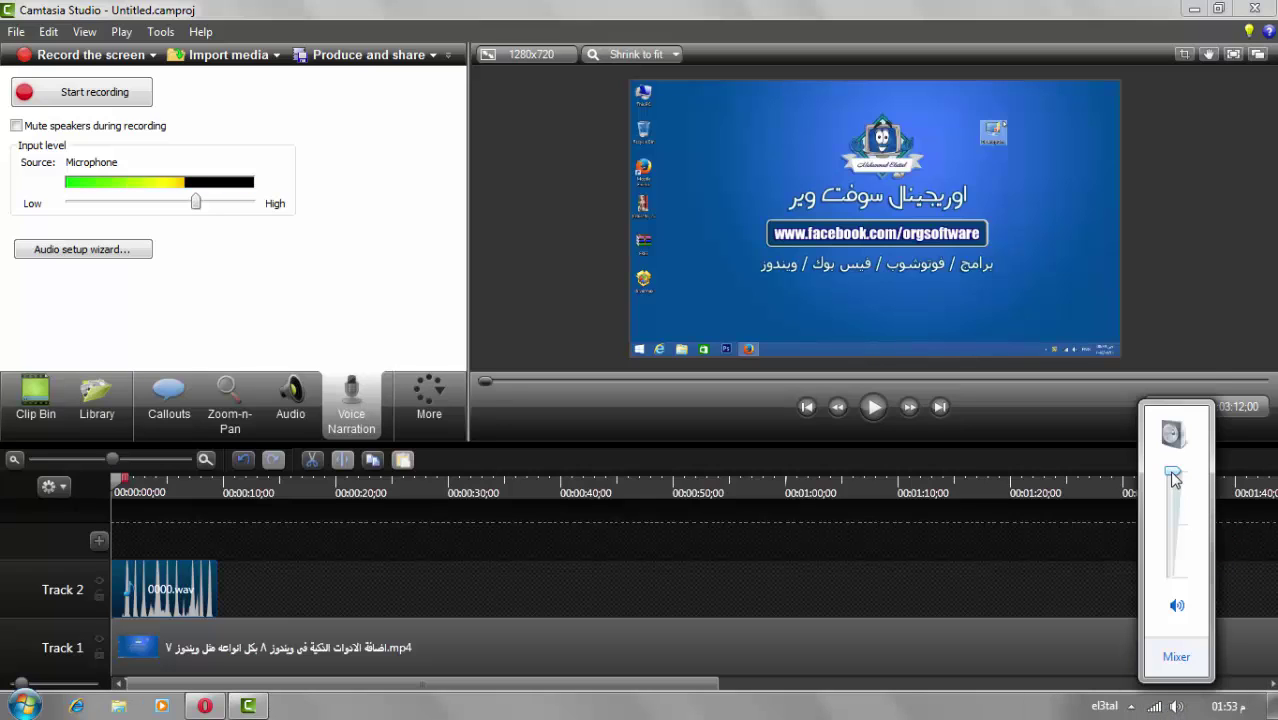
{"action": "left_click", "coordinate": [897, 712]}
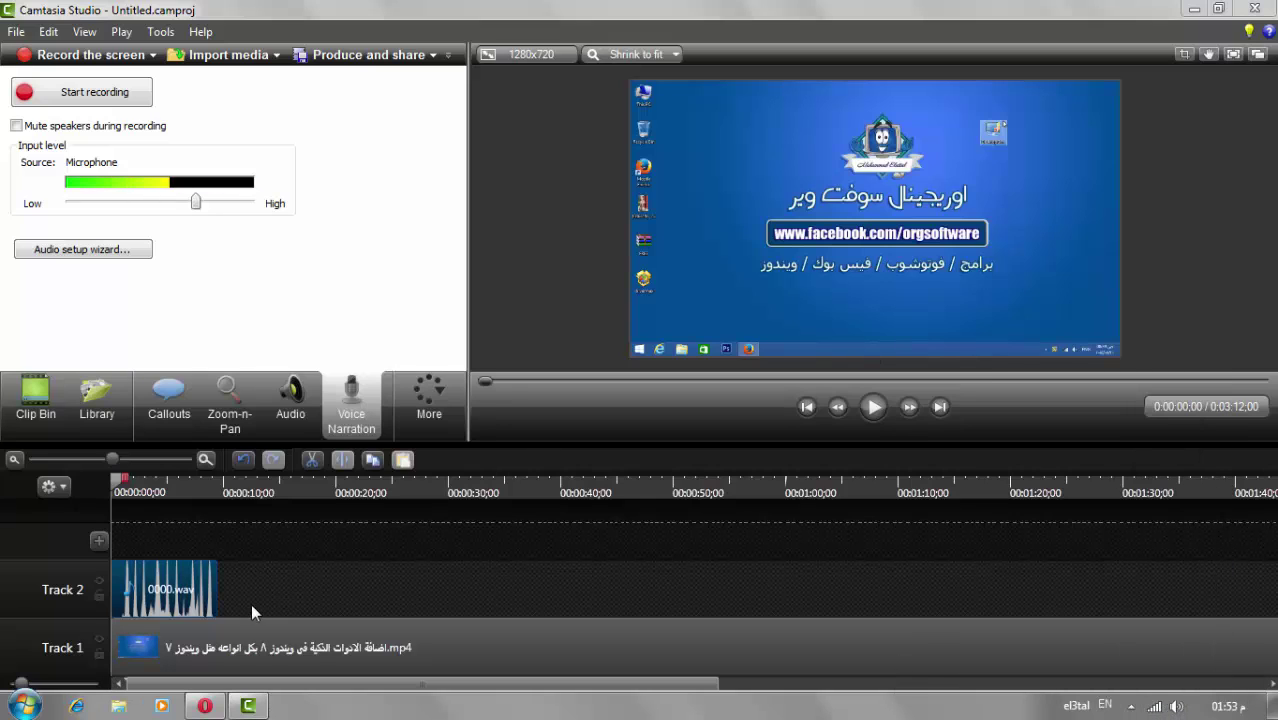
{"action": "left_click", "coordinate": [871, 408]}
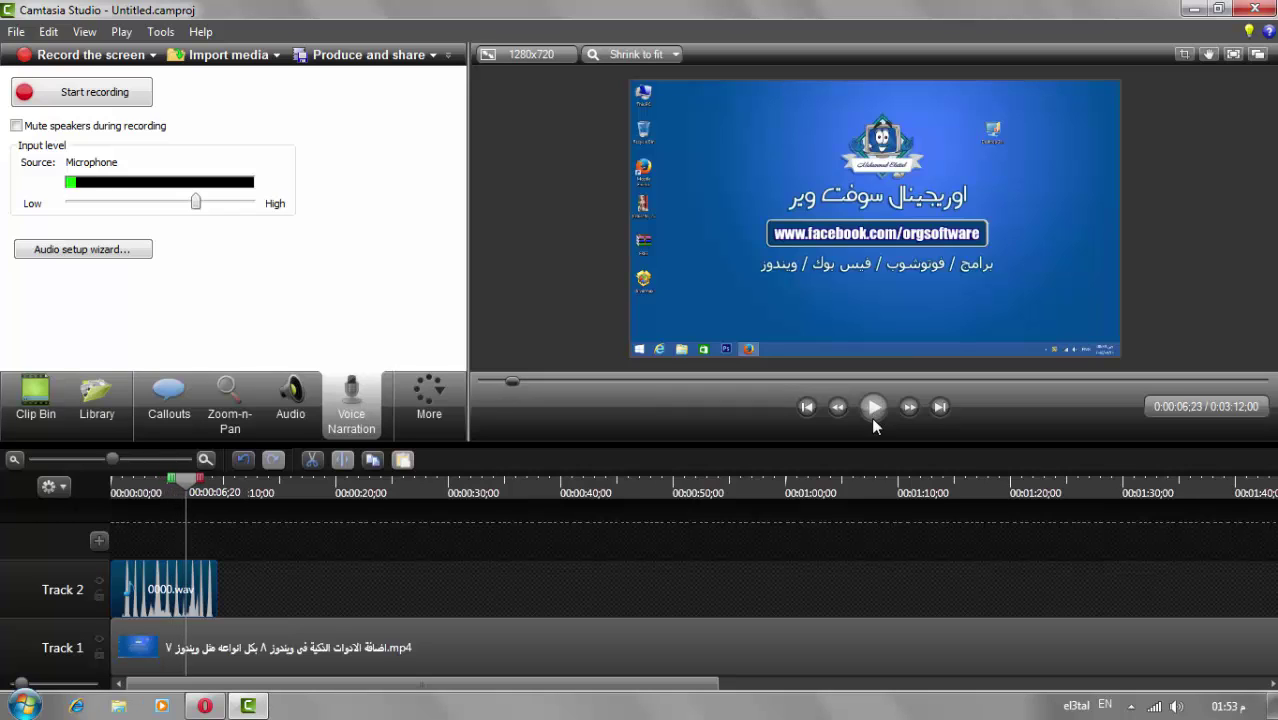
{"action": "left_click", "coordinate": [872, 410]}
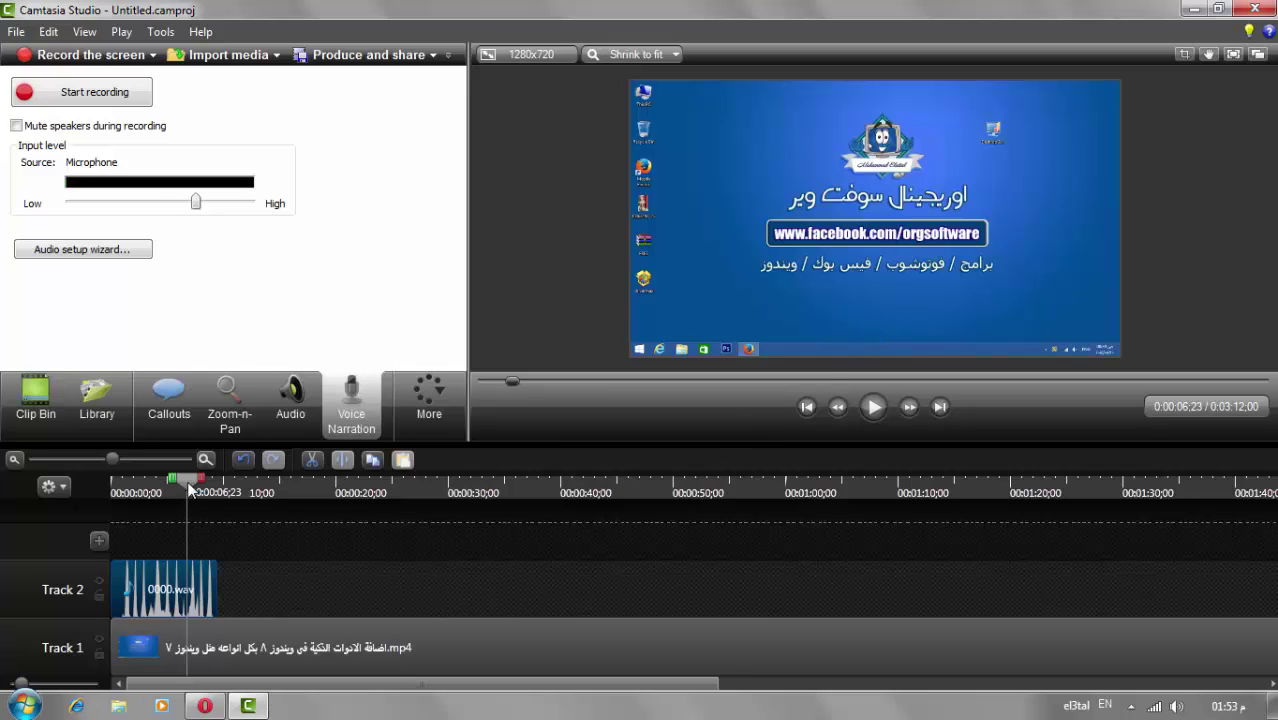
{"action": "left_click_drag", "start_coordinate": [190, 481], "coordinate": [100, 490]}
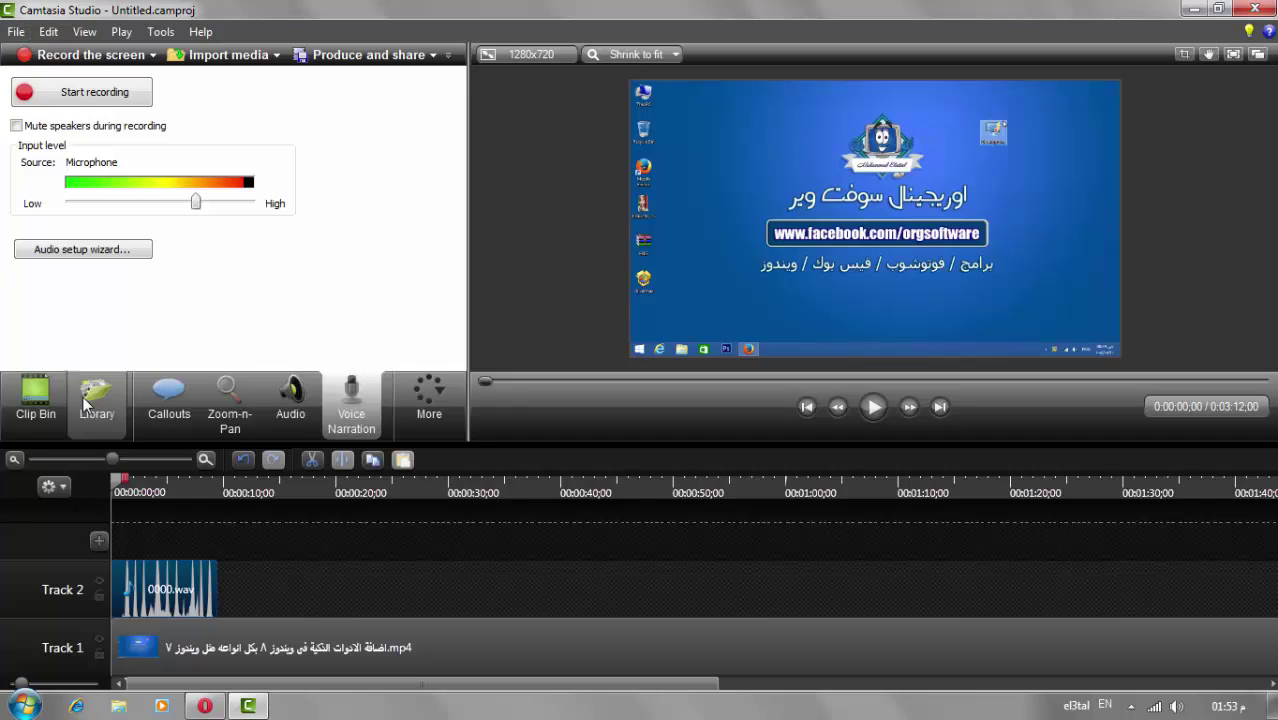
Try producing the video as MP4 only (up to 720p) without organizing files into sub-folders, and cancel the Production Wizard.
{"action": "left_click", "coordinate": [35, 400]}
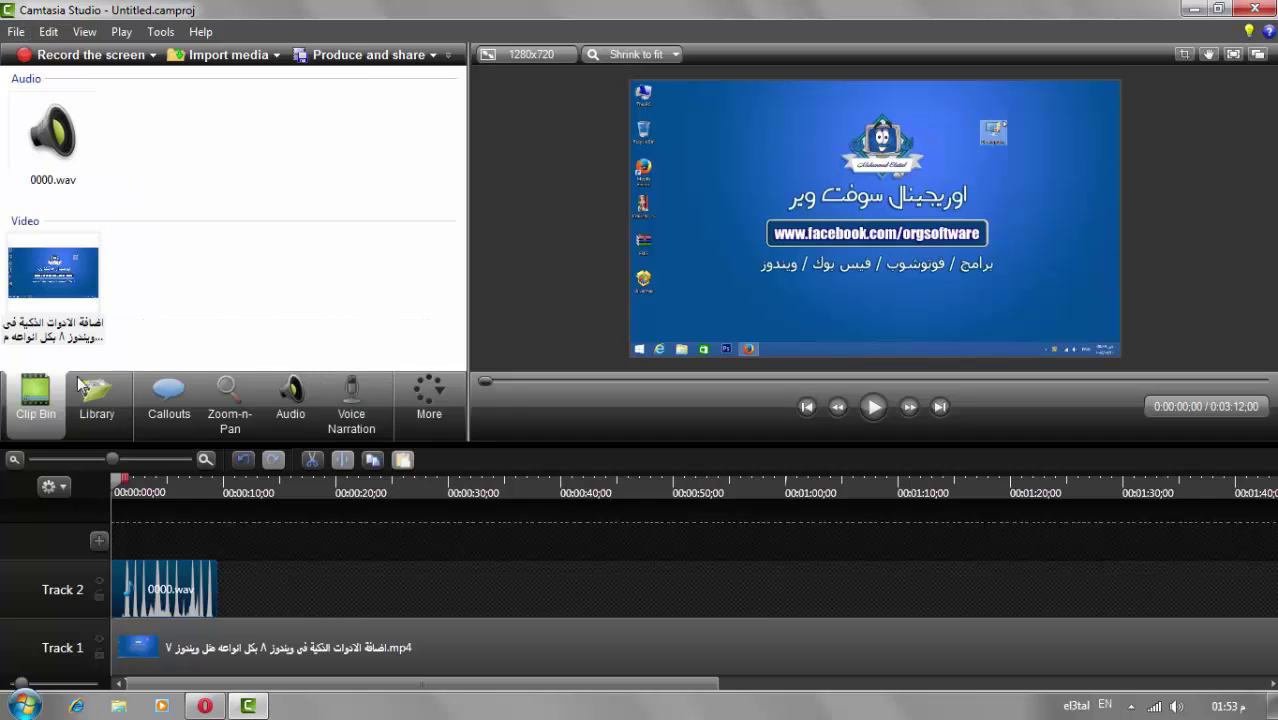
{"action": "left_click", "coordinate": [367, 58]}
{"action": "left_click", "coordinate": [648, 192]}
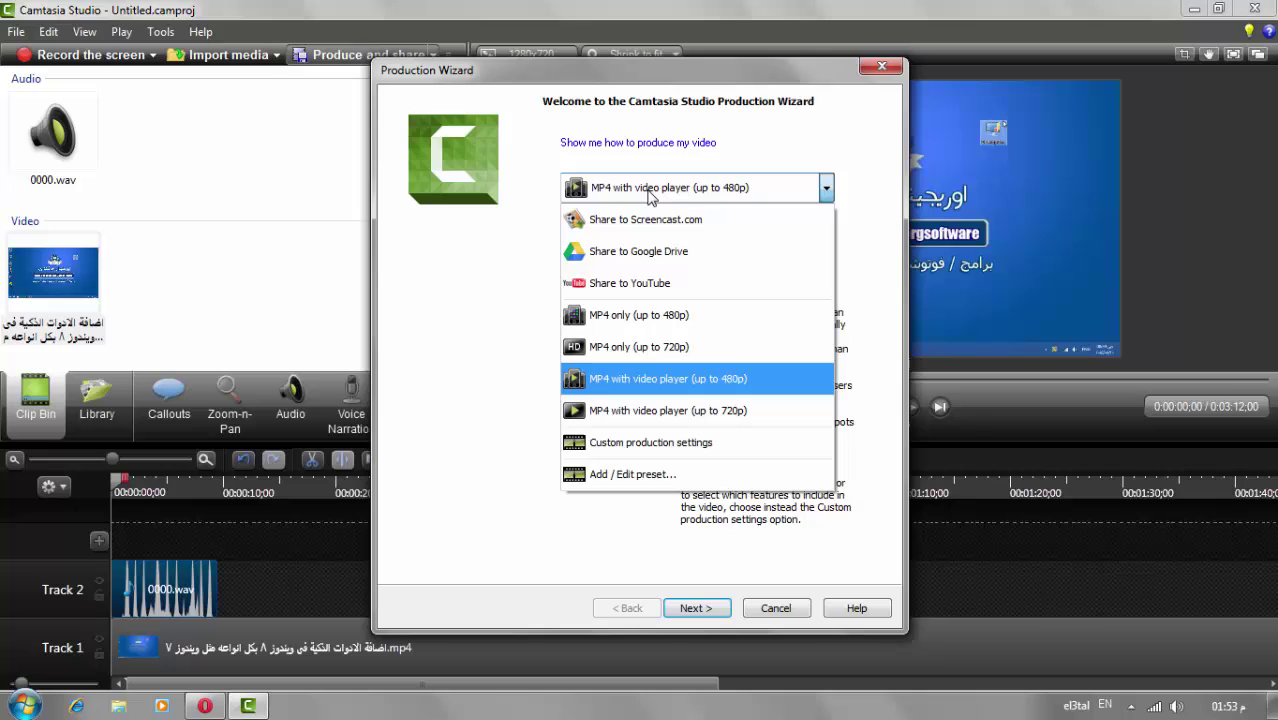
{"action": "left_click", "coordinate": [680, 350]}
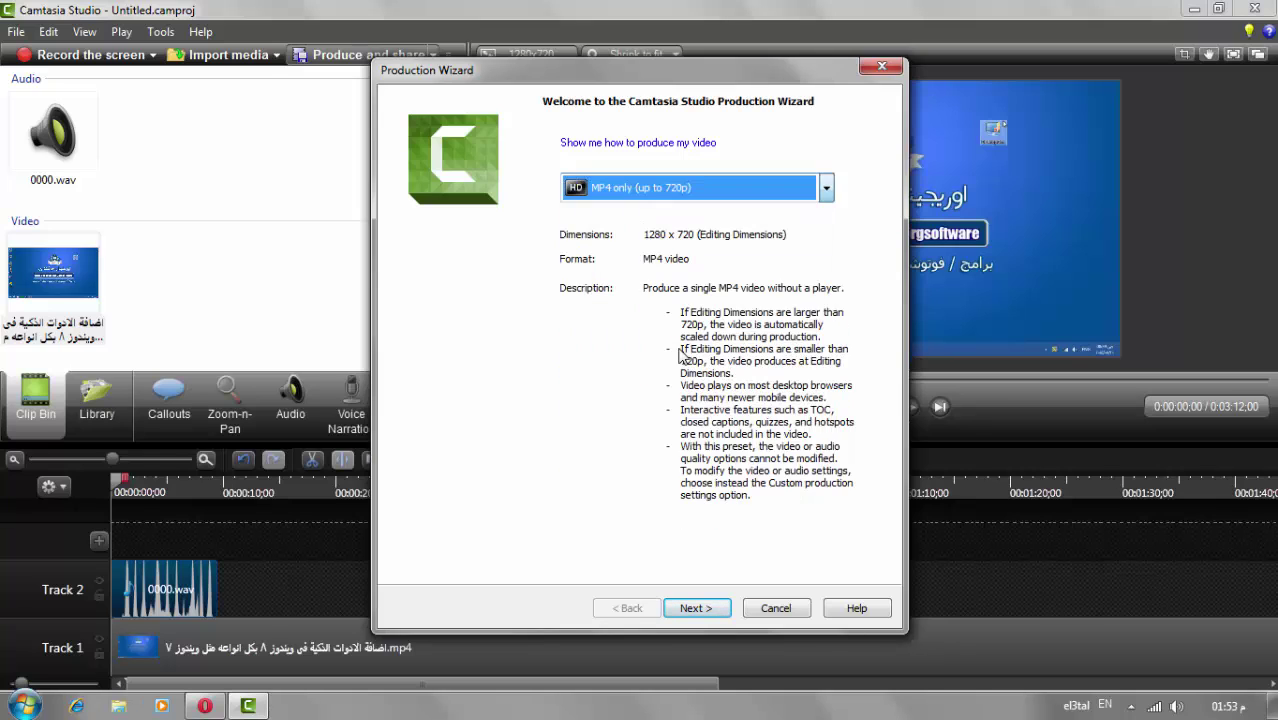
{"action": "left_click", "coordinate": [699, 606]}
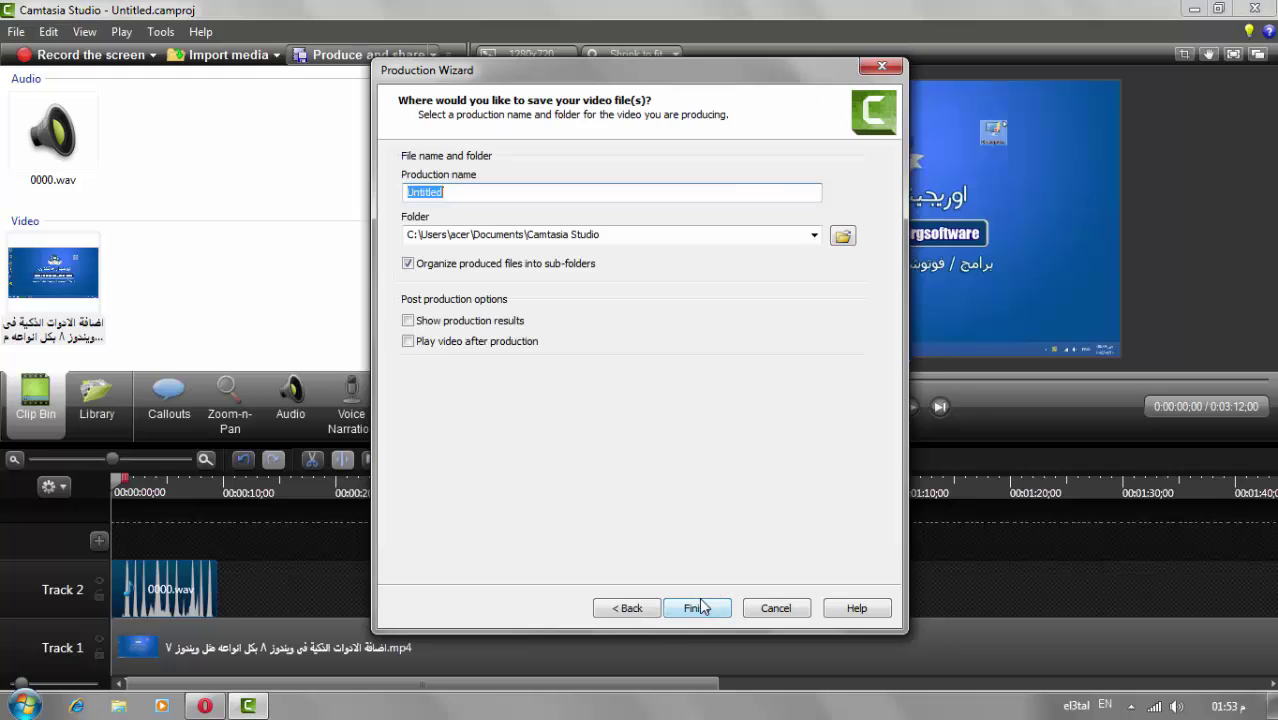
{"action": "left_click", "coordinate": [530, 264]}
{"action": "left_click", "coordinate": [465, 234]}
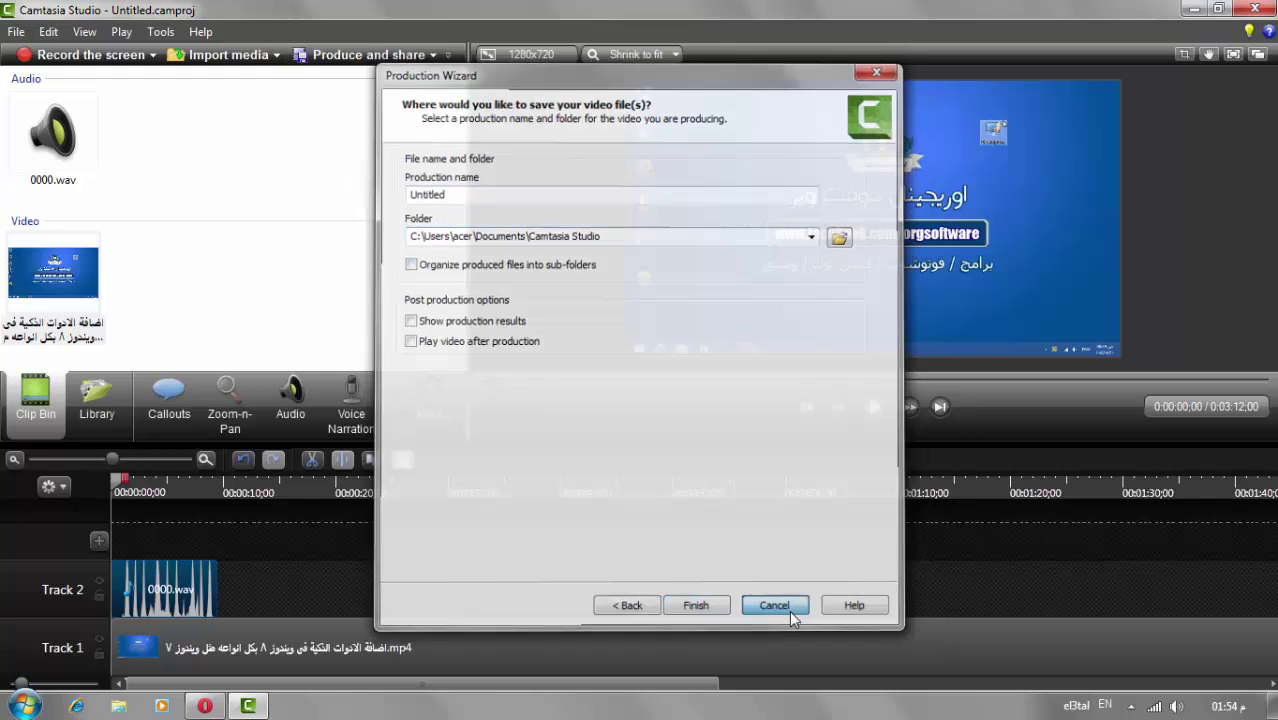
{"action": "left_click", "coordinate": [792, 612]}
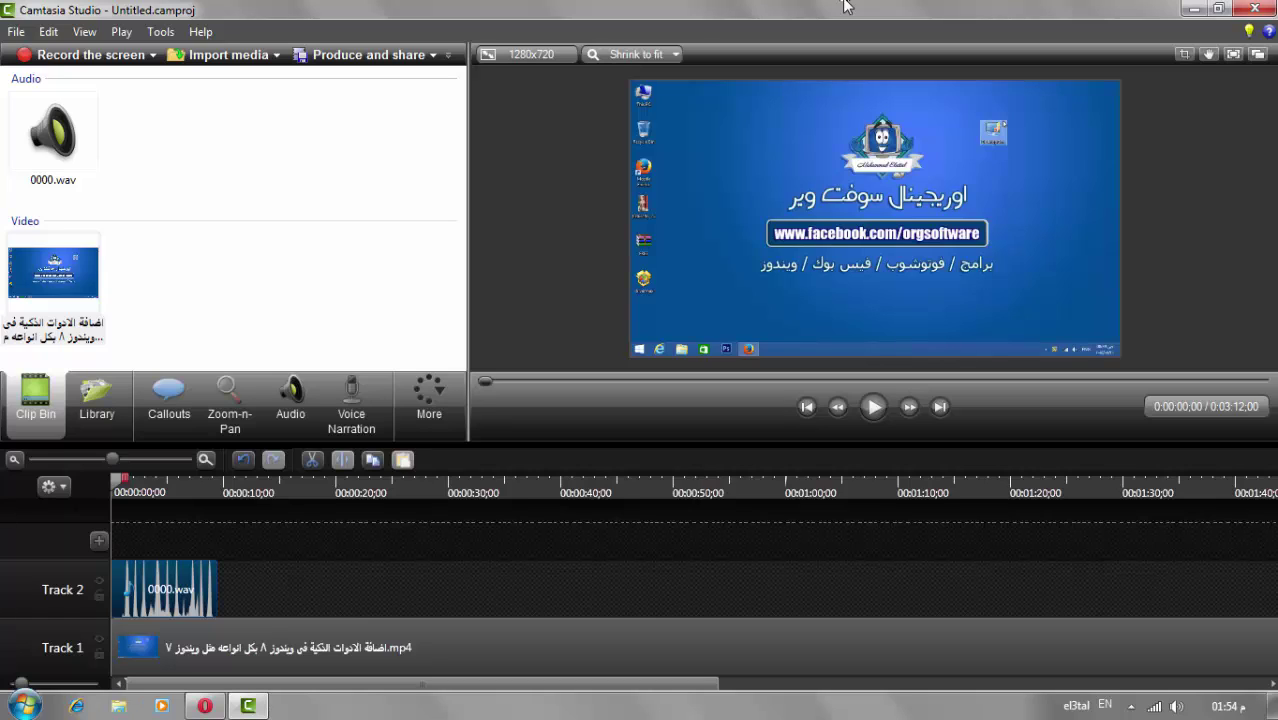
Minimize the video editor to show the desktop.
{"action": "left_click", "coordinate": [1196, 9]}
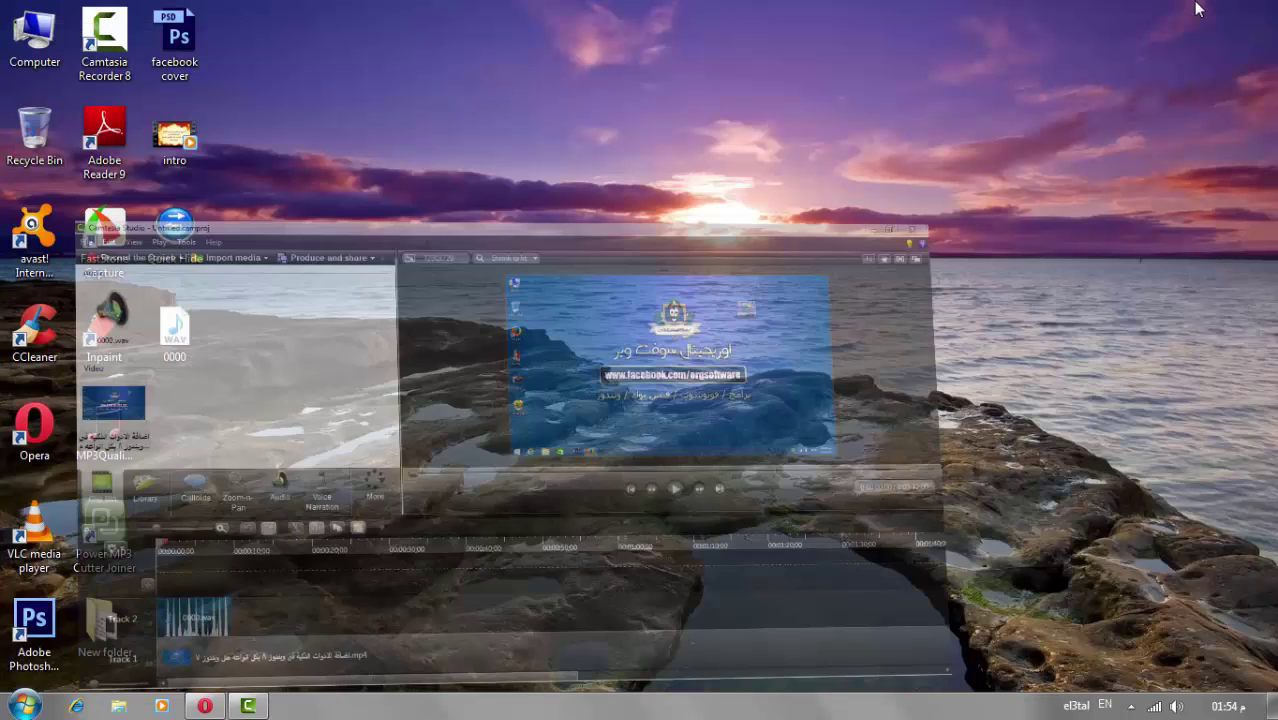